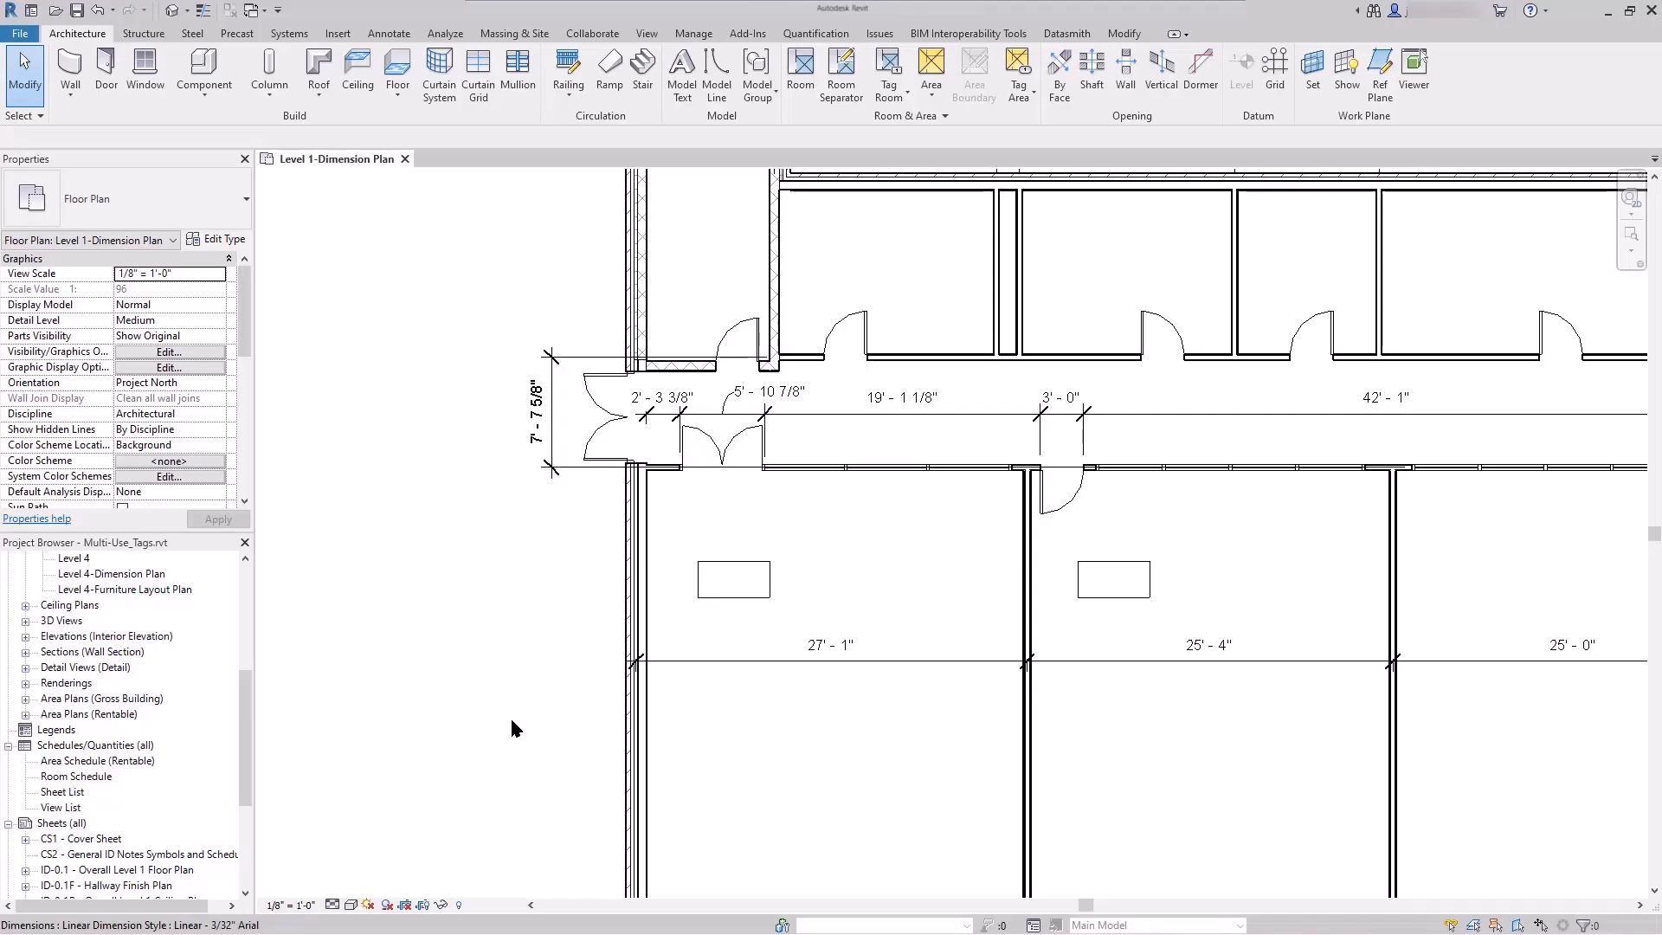
- Override the project units for the Linear - 3/32" Arial dimension type, using feet and fractional inches rounded to the nearest 1/32"
click(838, 643)
click(217, 239)
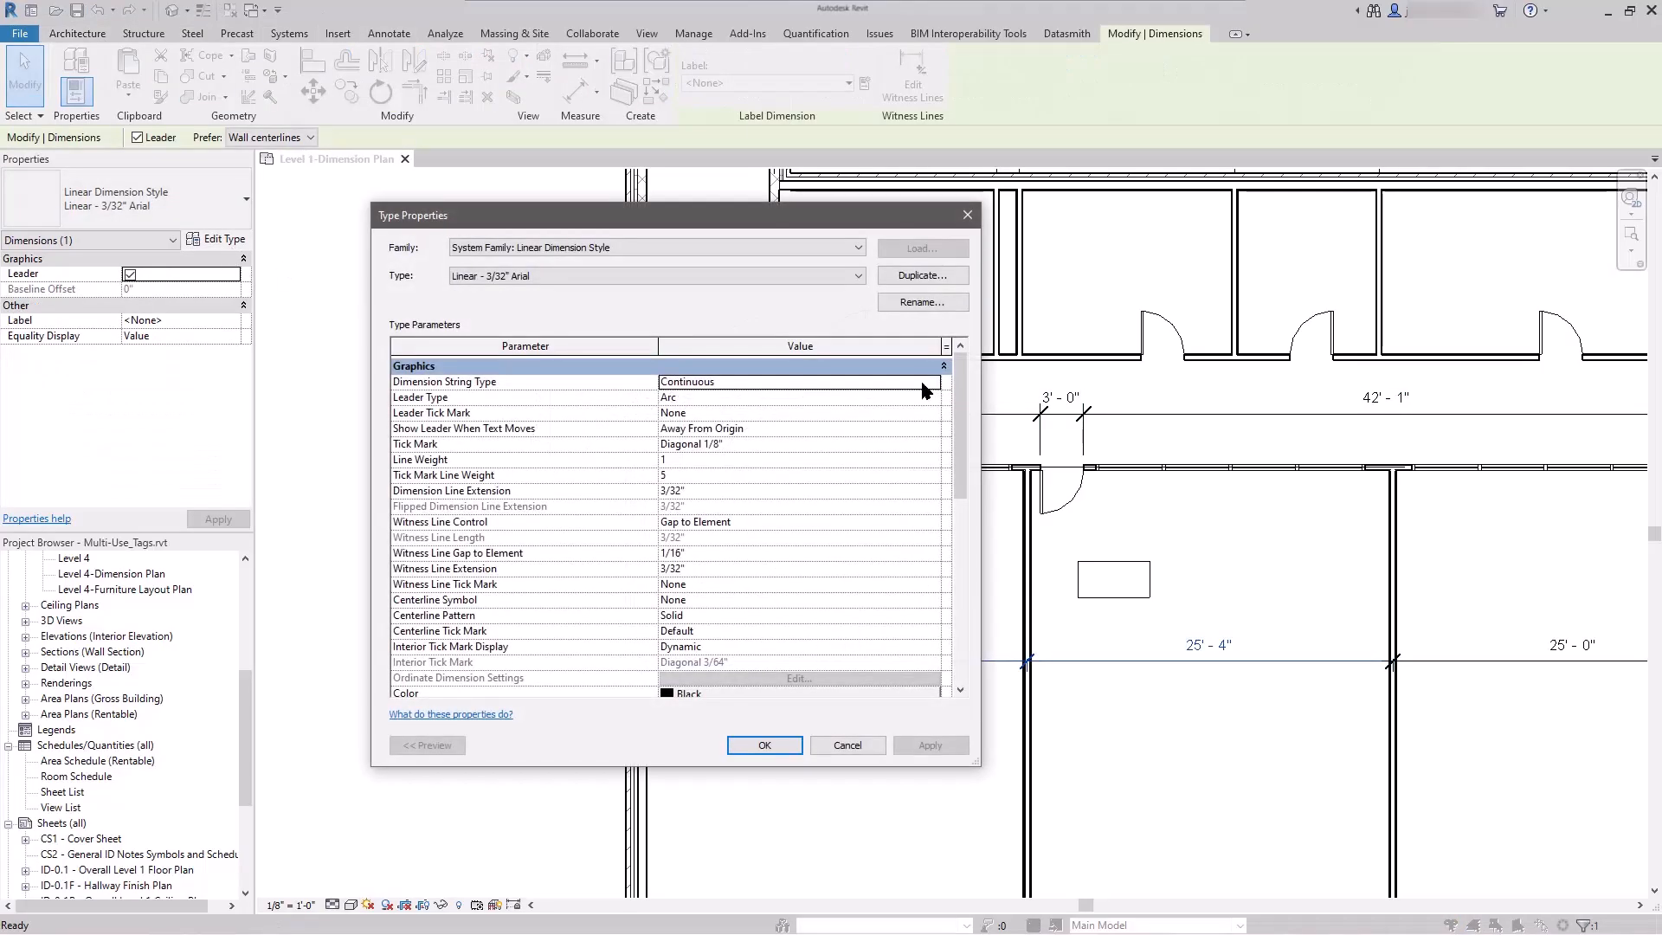
drag(961, 357, 958, 536)
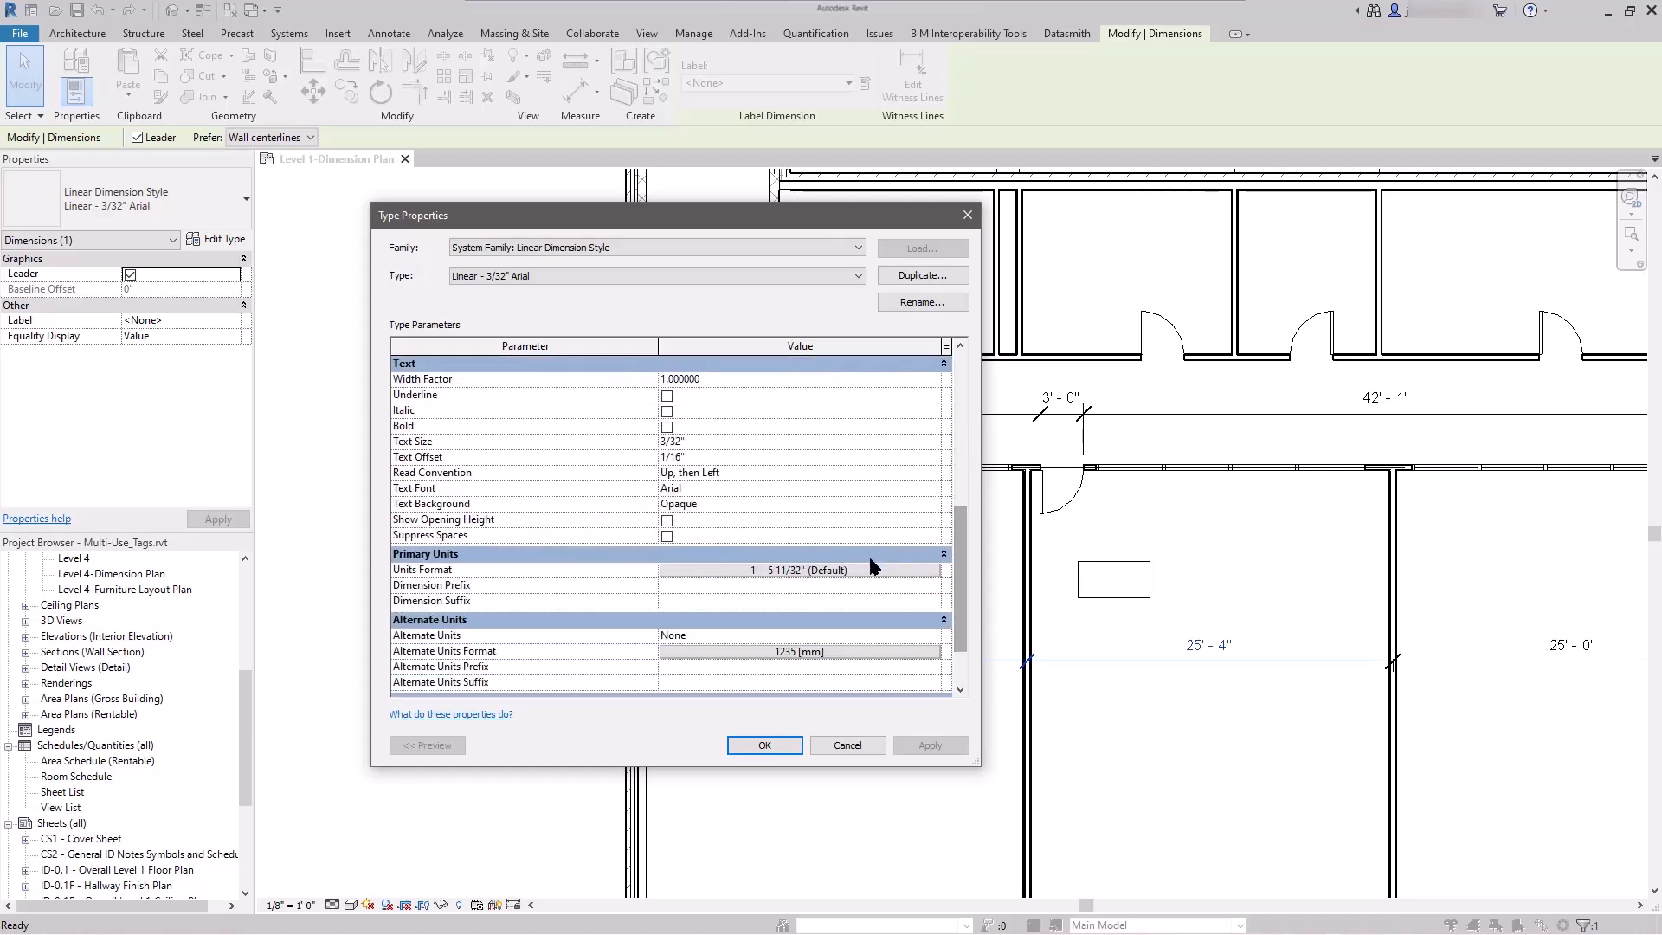
click(876, 569)
click(778, 411)
click(871, 436)
click(871, 436)
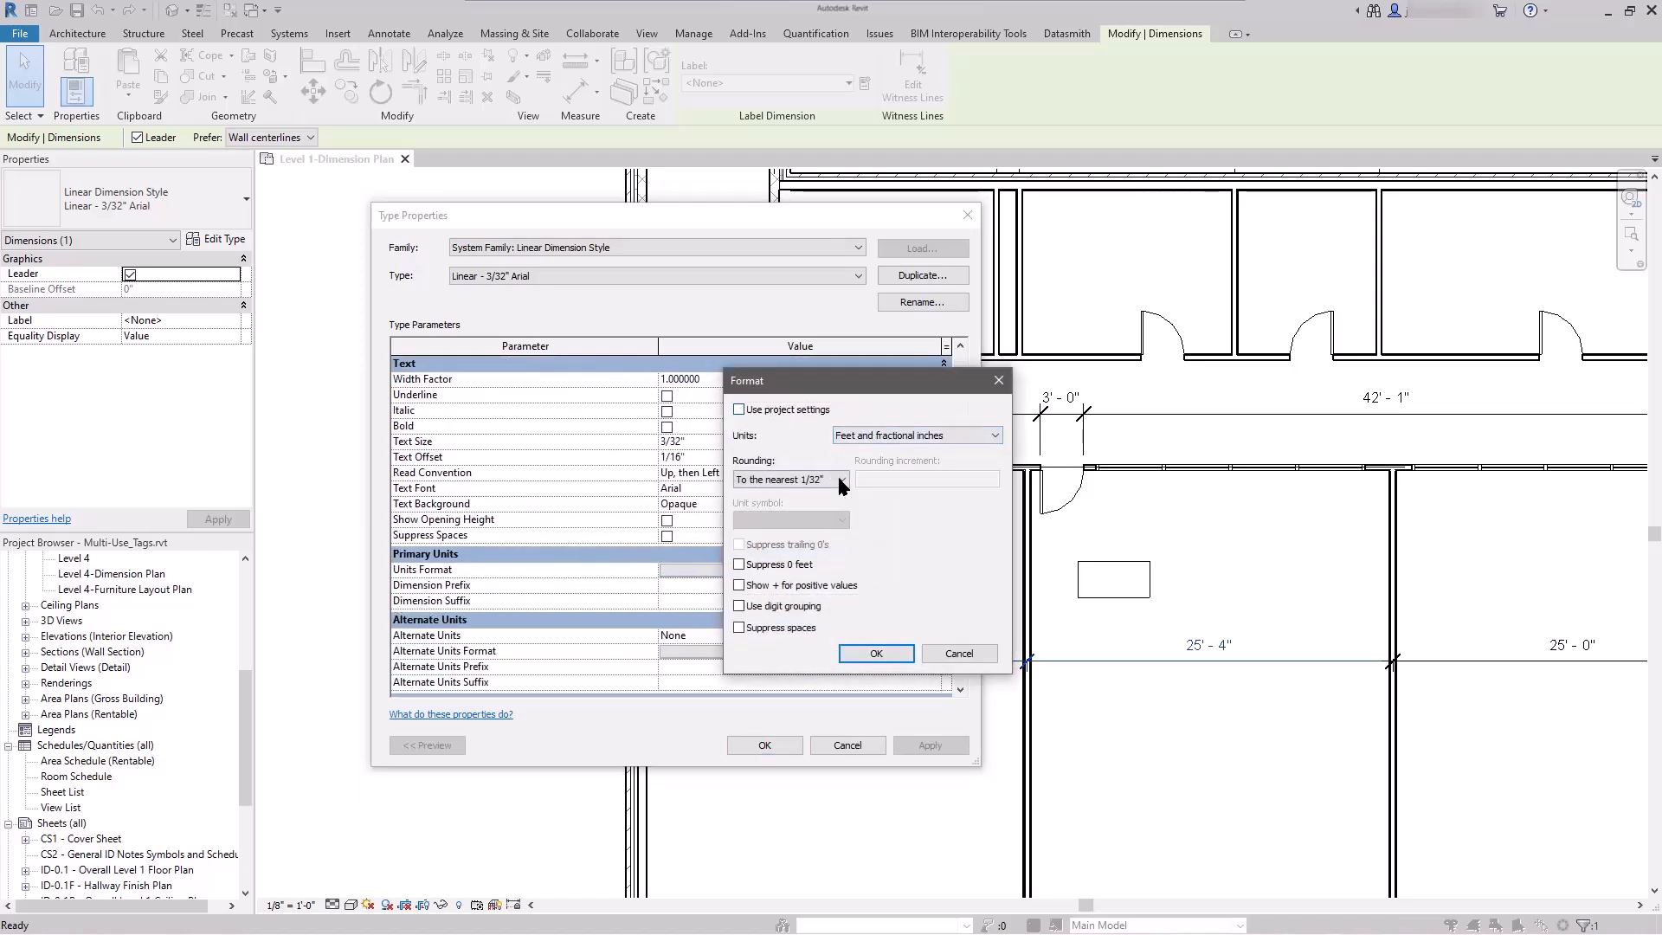
click(840, 479)
click(840, 479)
click(873, 656)
click(765, 746)
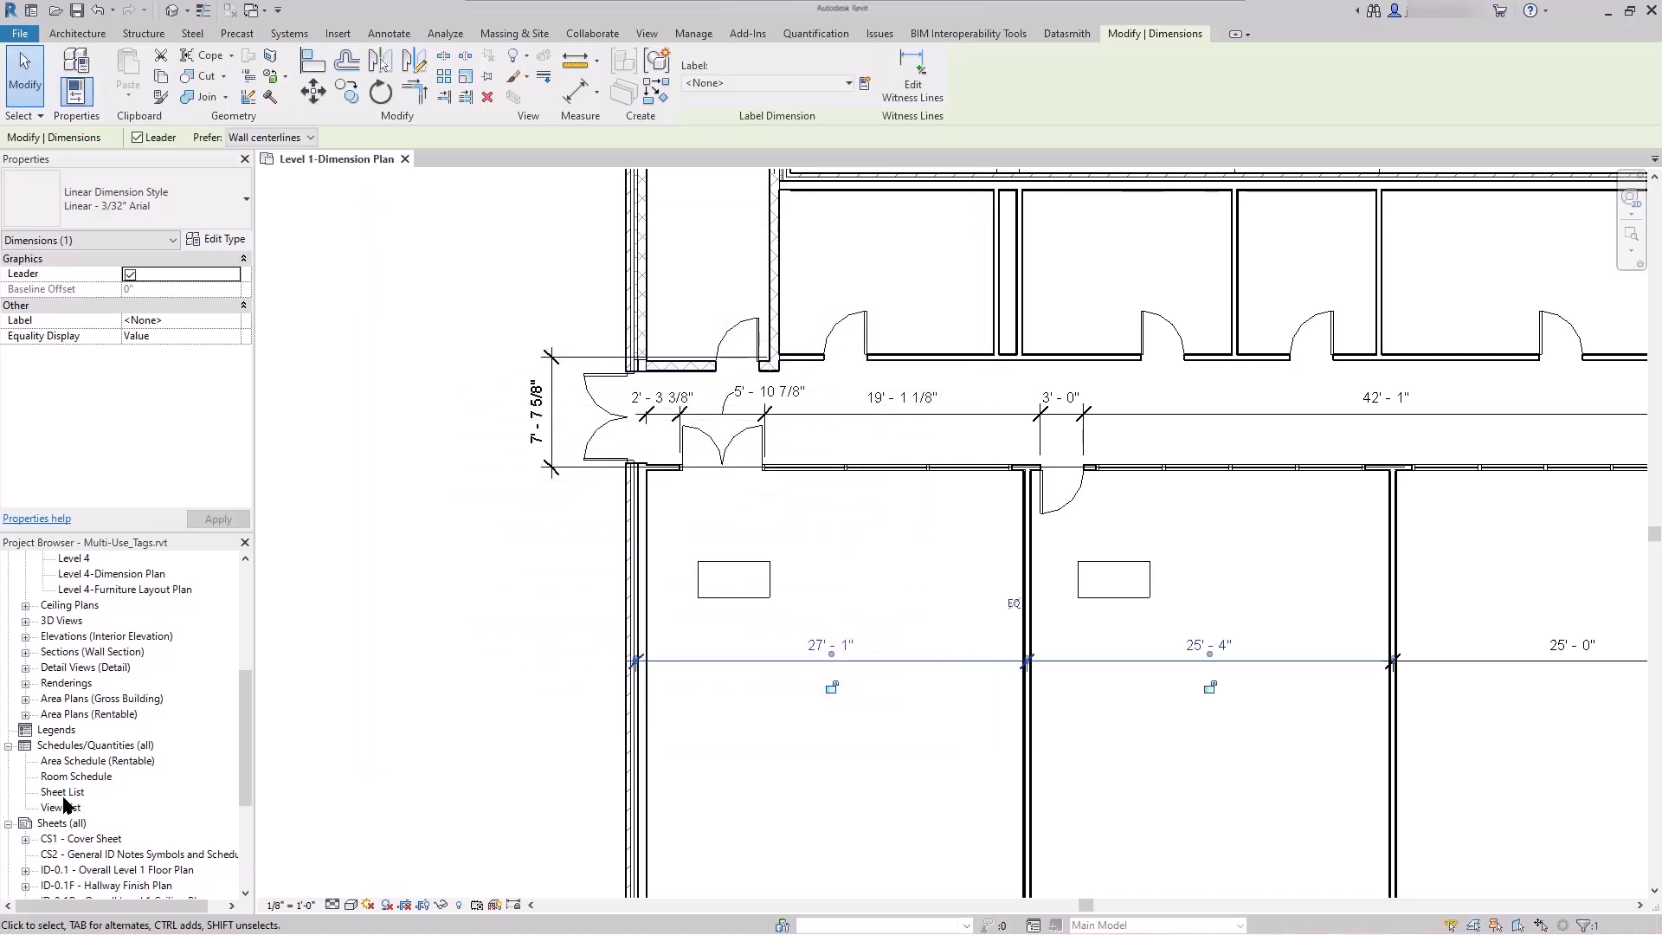
- Open the CS1 - Cover Sheet and place the Sheet List schedule beside the general construction notes
scroll(104, 792, down, 5)
double_click(112, 638)
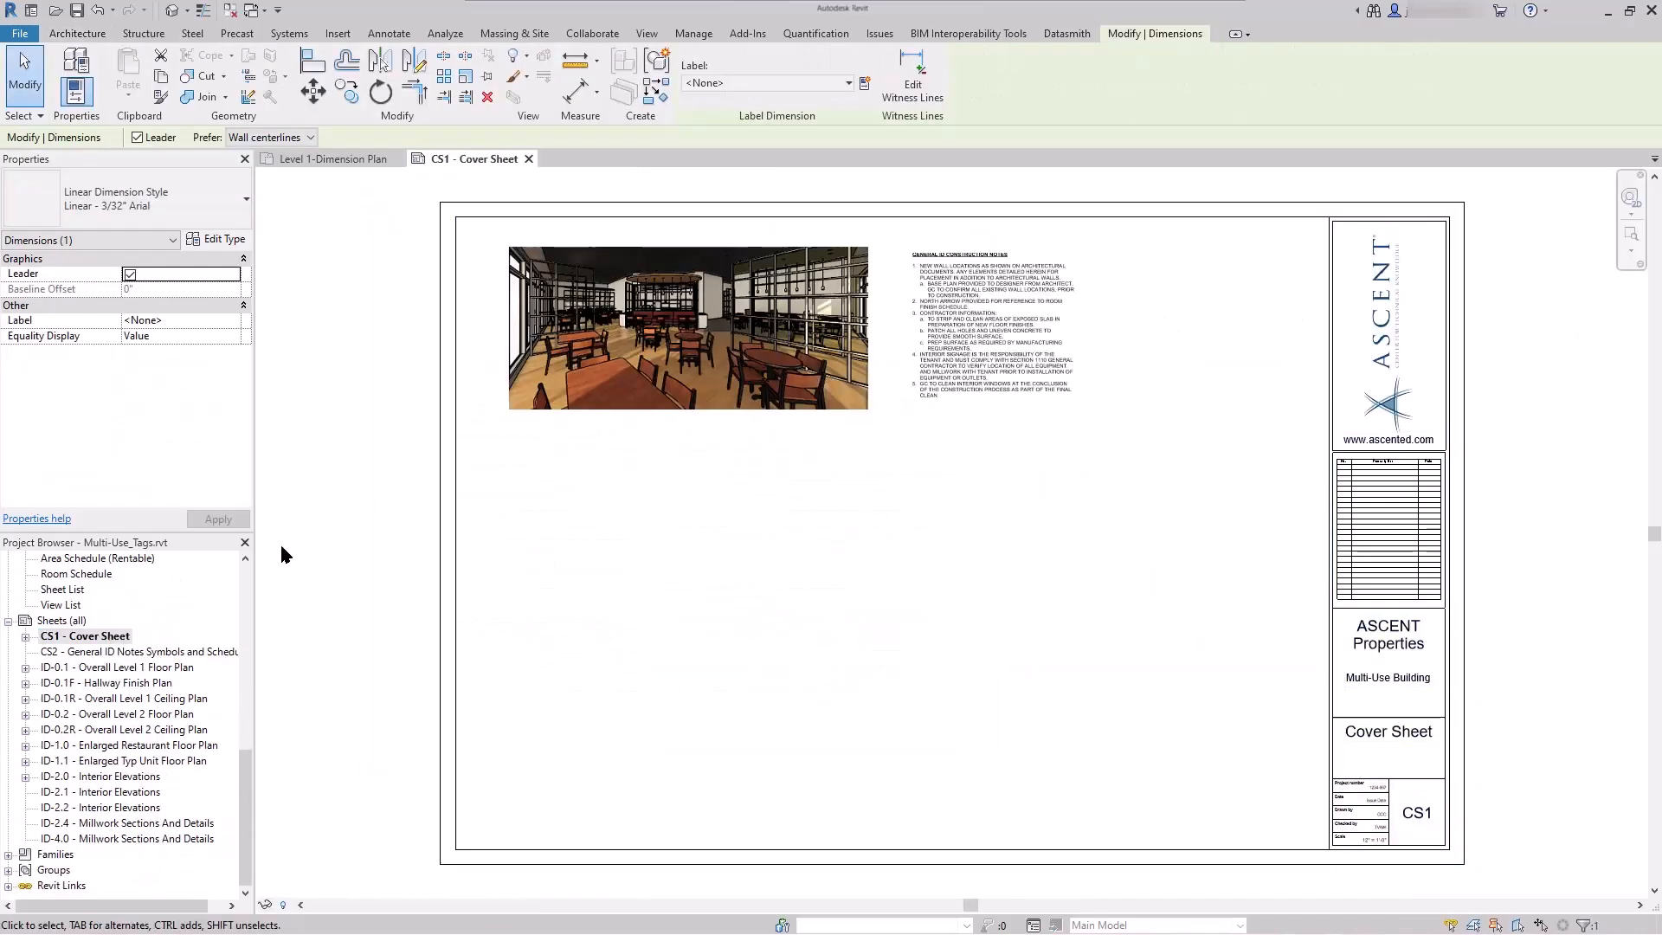
drag(61, 593, 1162, 331)
click(1161, 336)
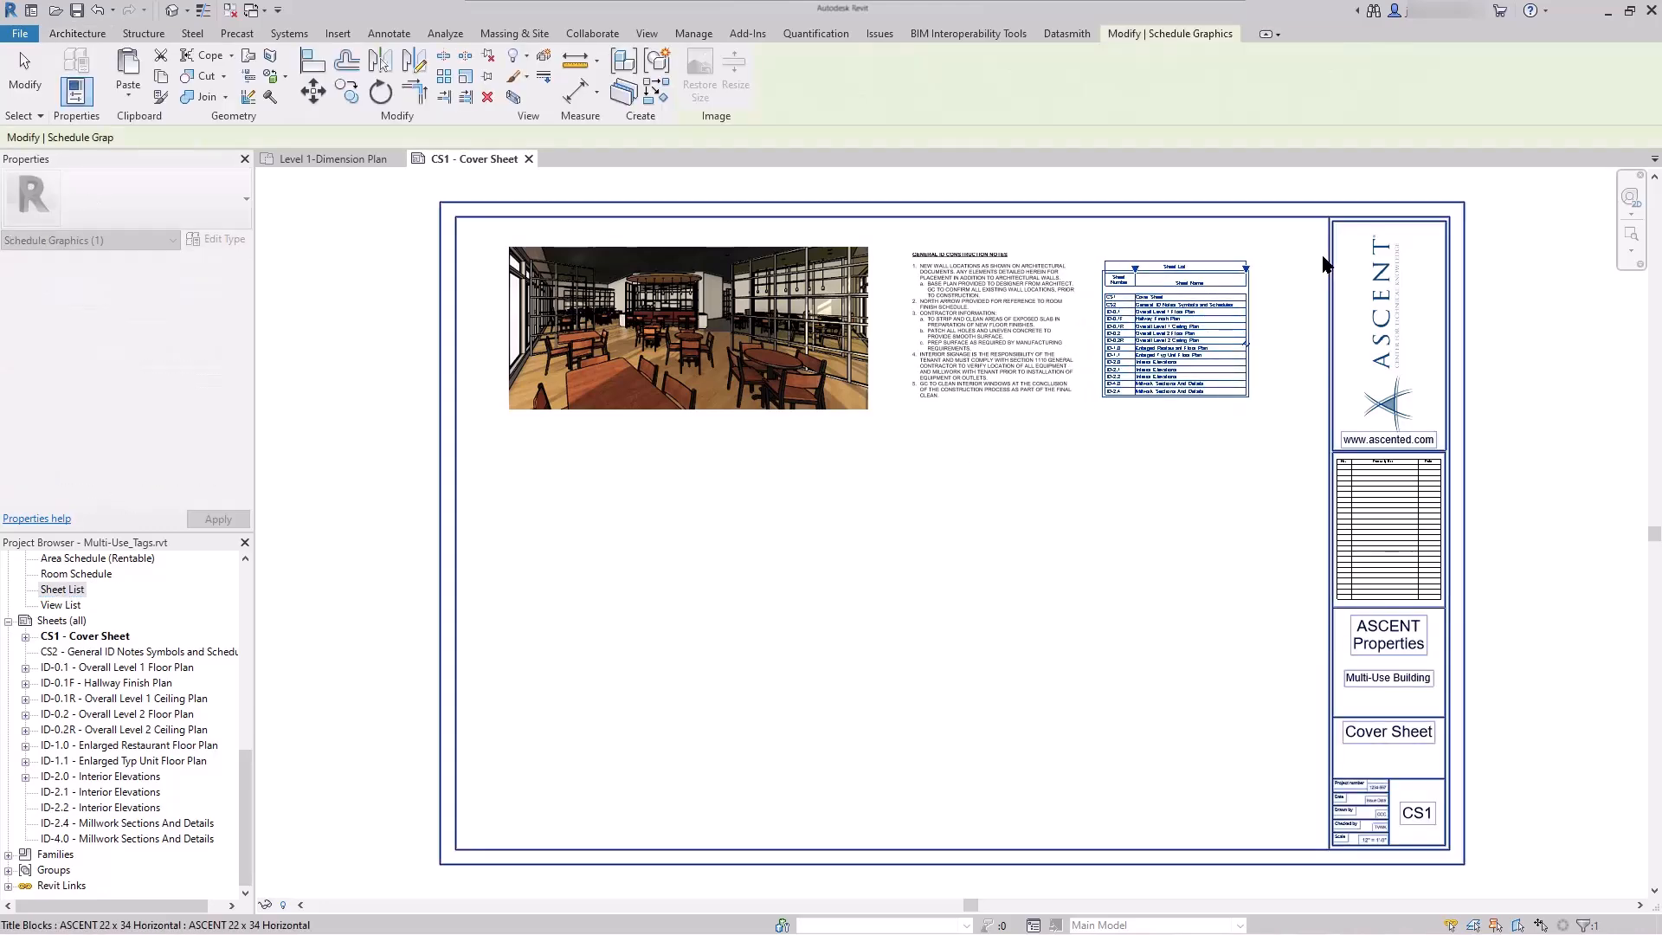
- Open the Sheet List schedule from the cover sheet and examine its rows and field settings
scroll(1160, 347, up, 3)
double_click(952, 531)
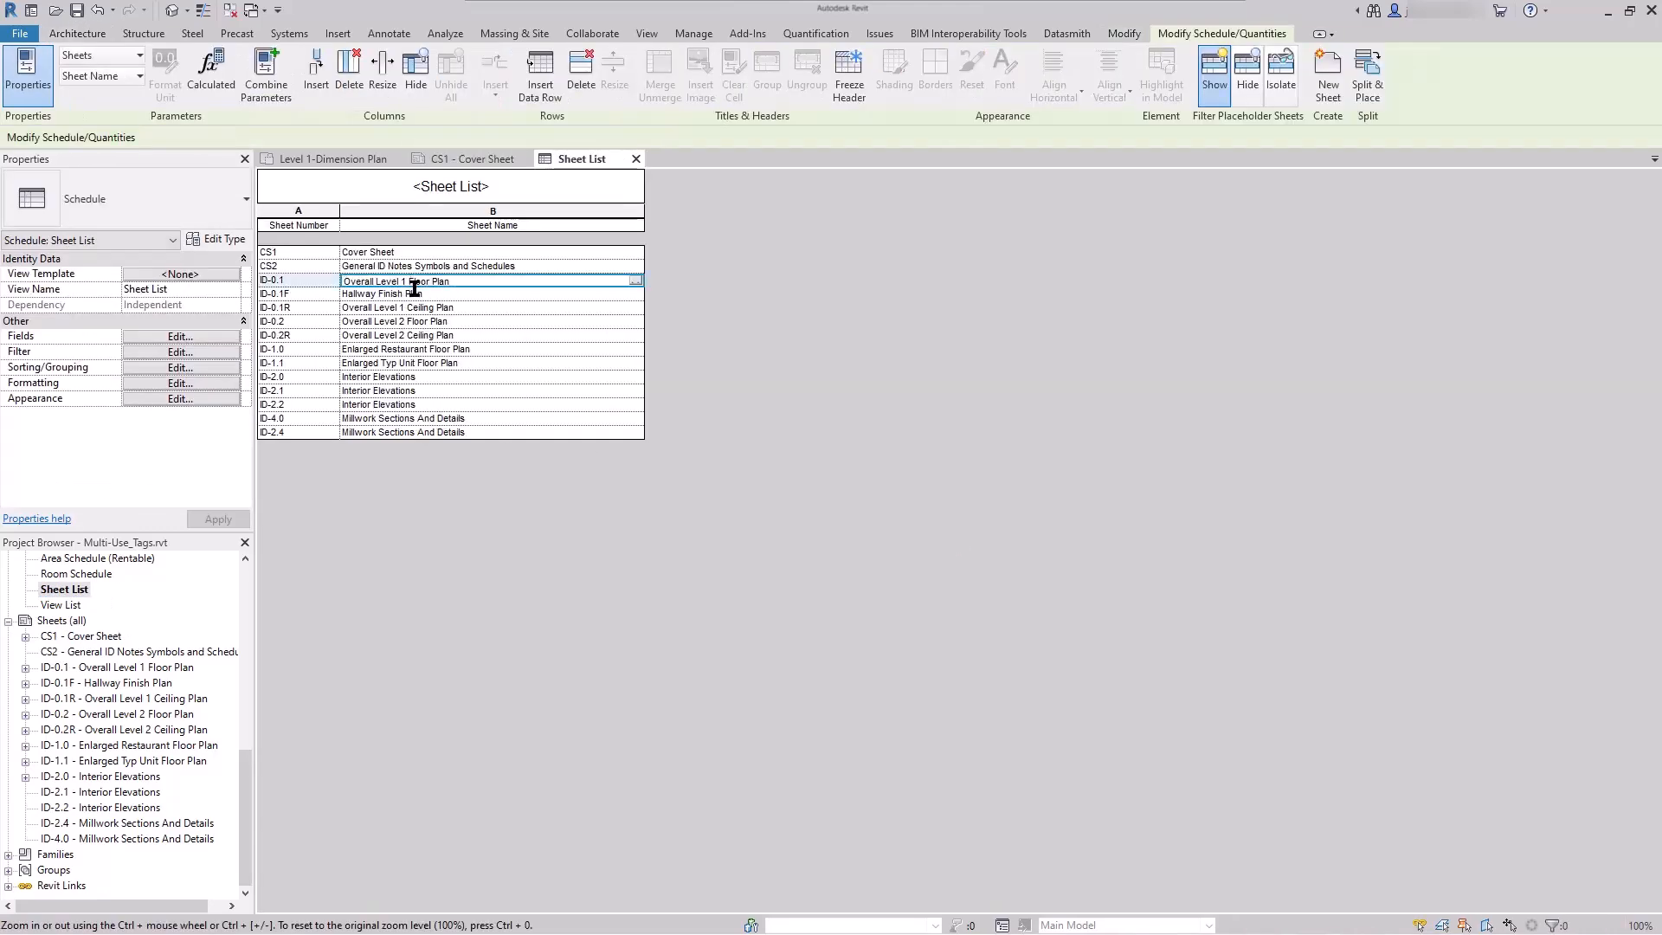
click(407, 322)
click(178, 338)
click(892, 703)
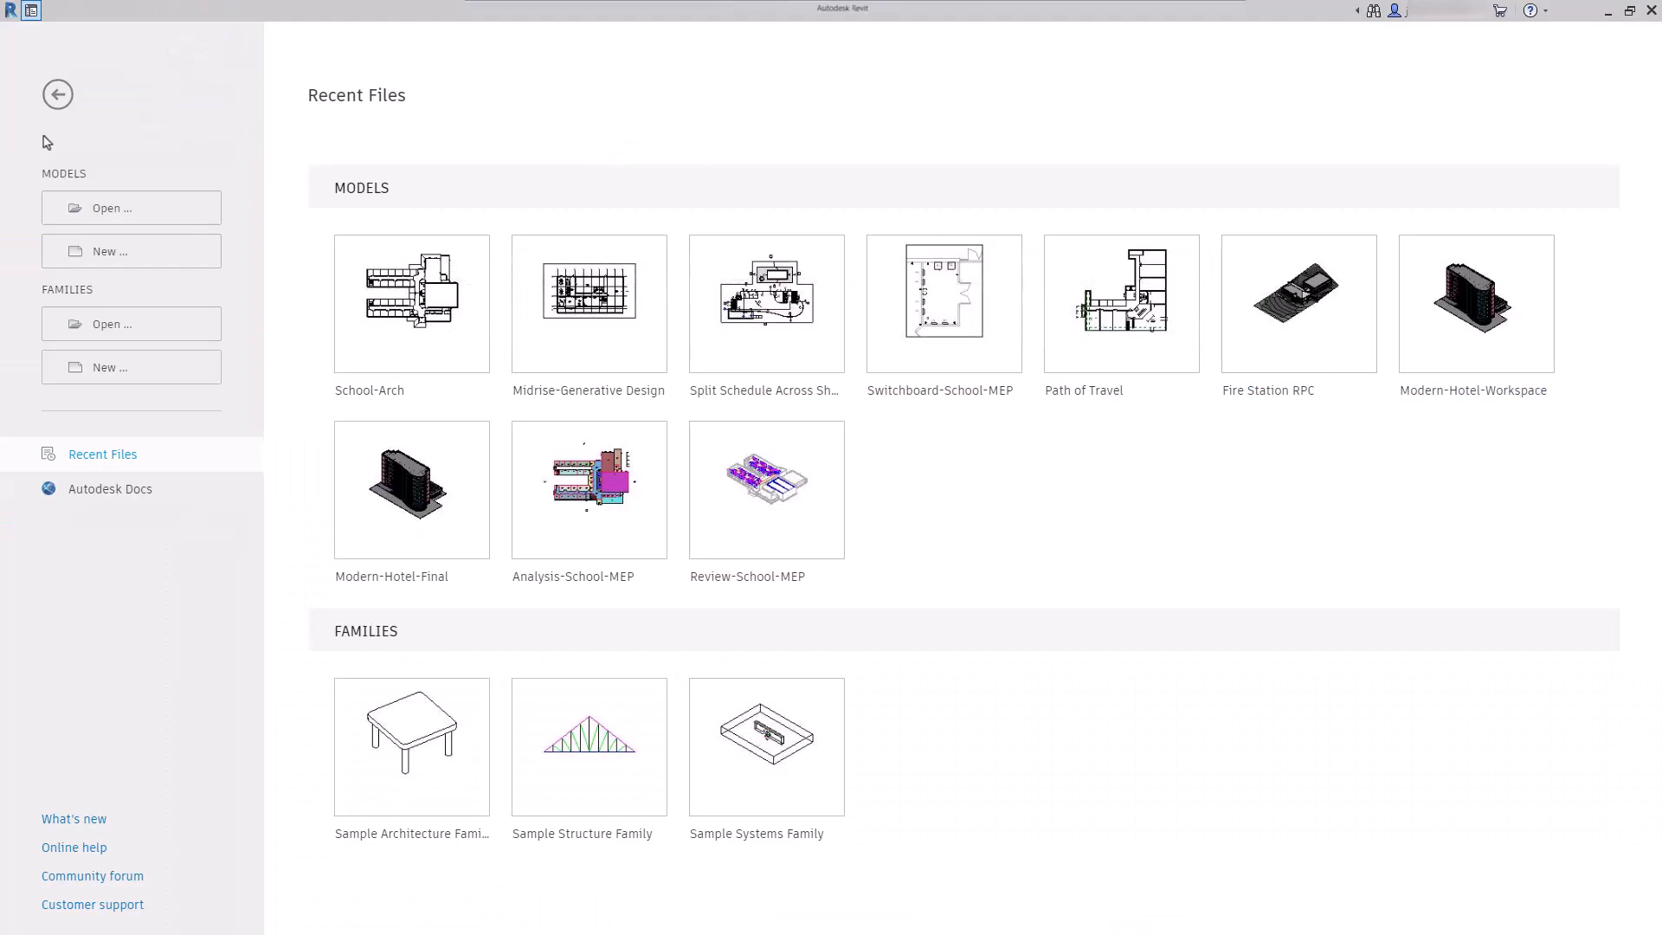
- Create a new project from the COMPANY TEMPLATE template file
click(62, 254)
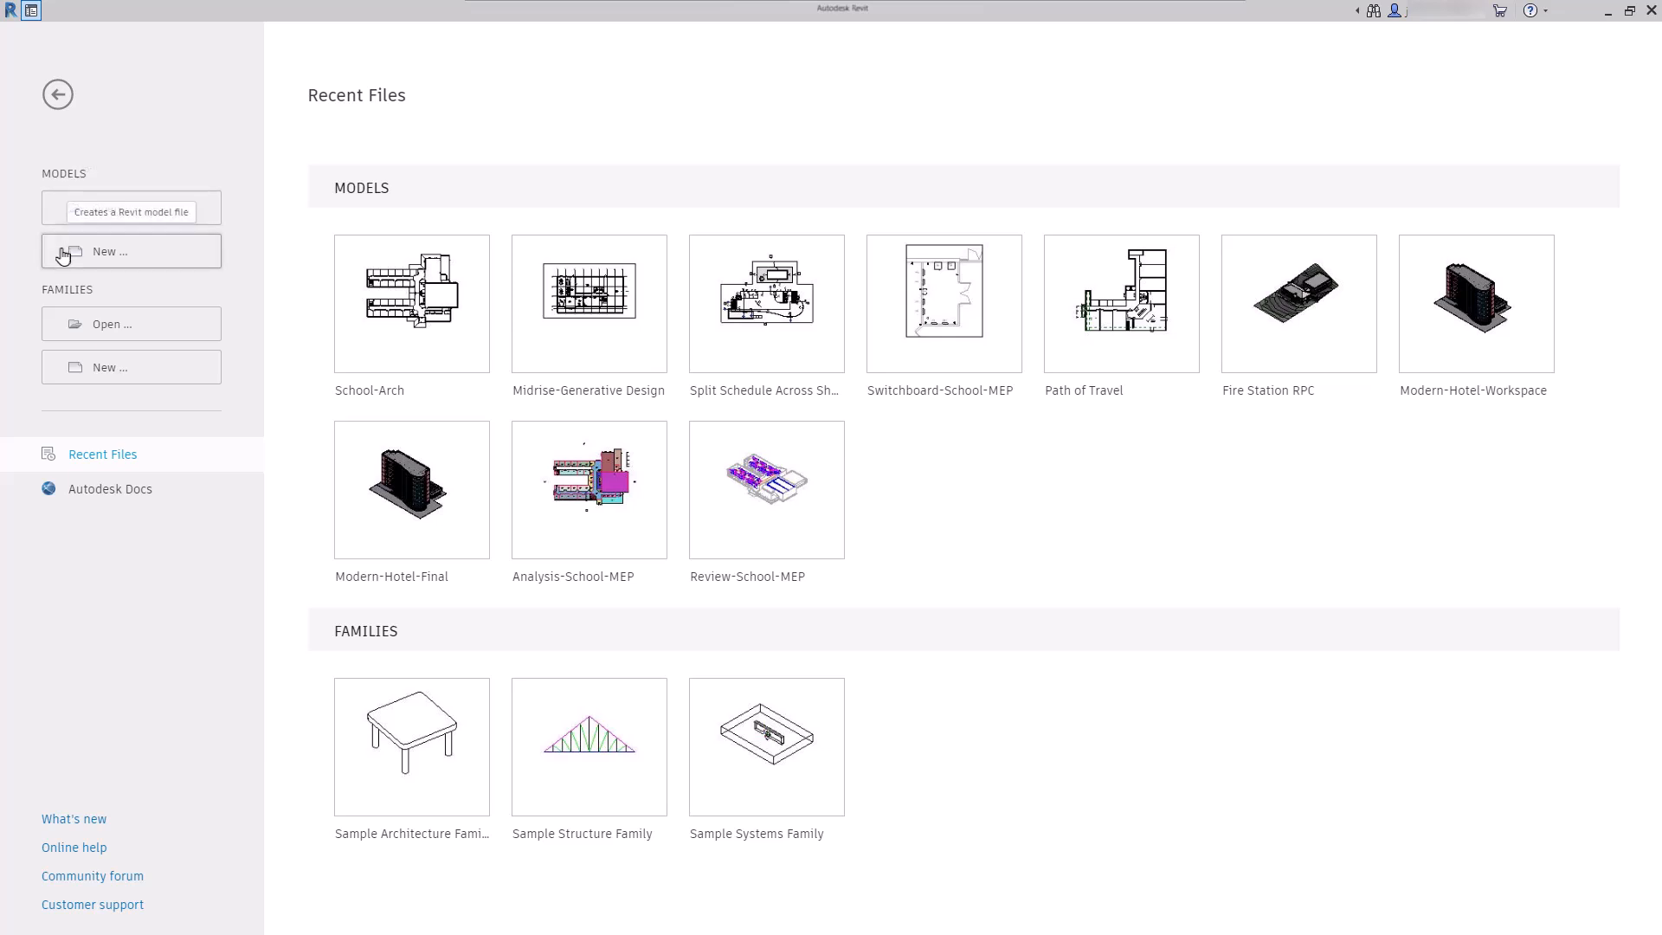
click(889, 440)
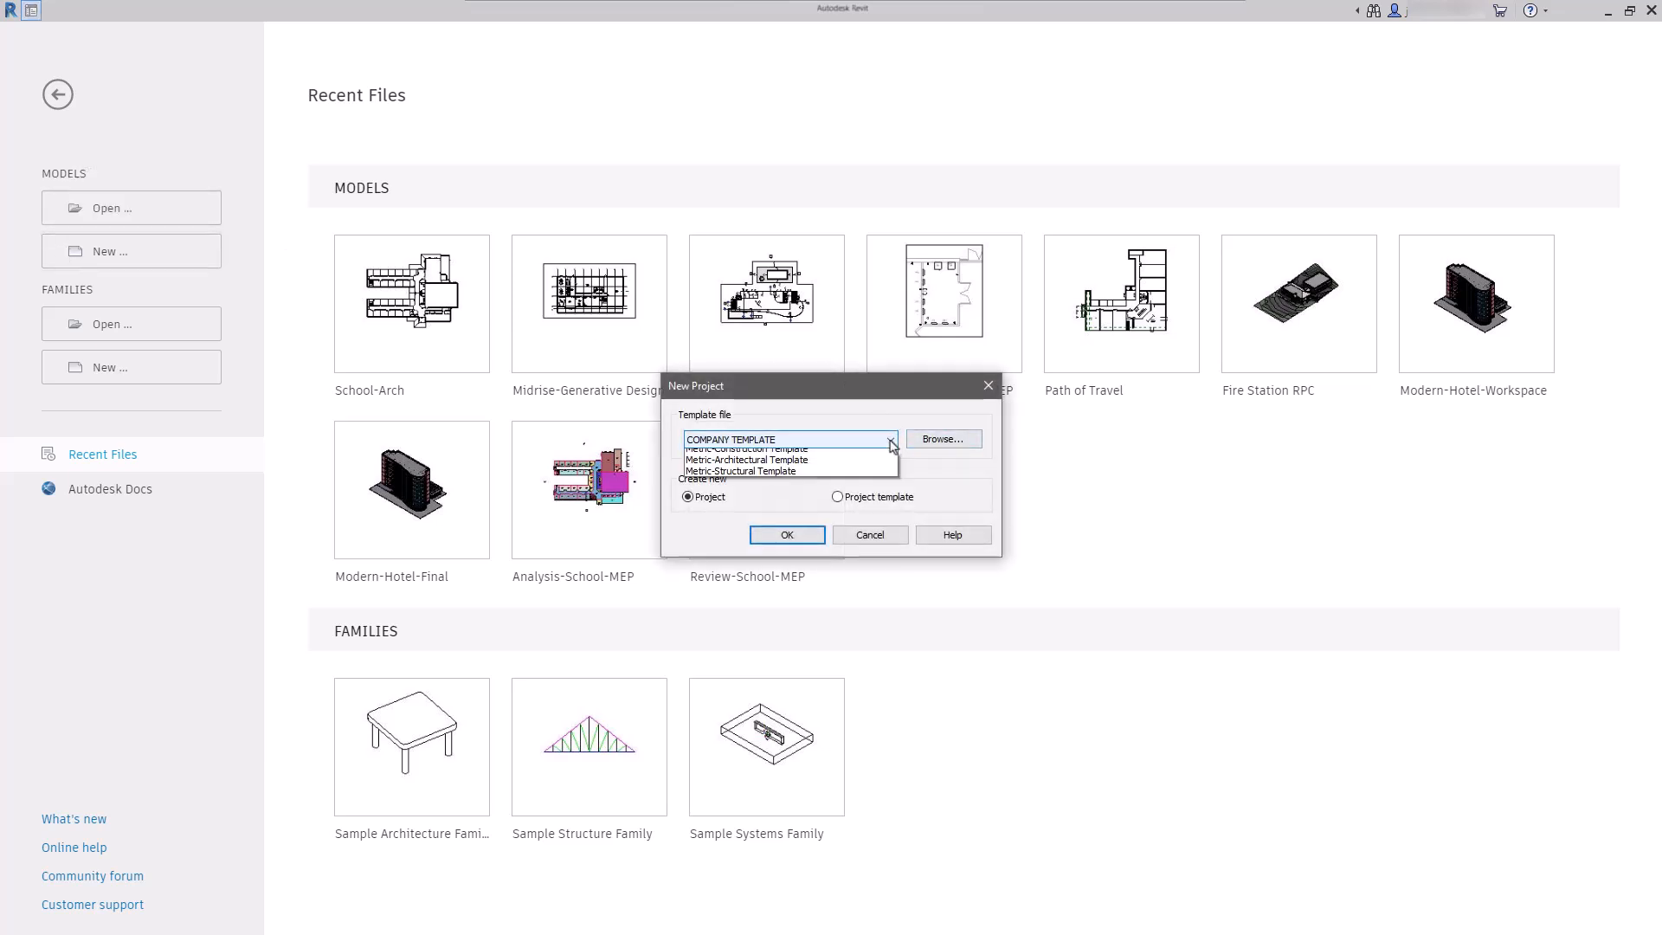
click(761, 468)
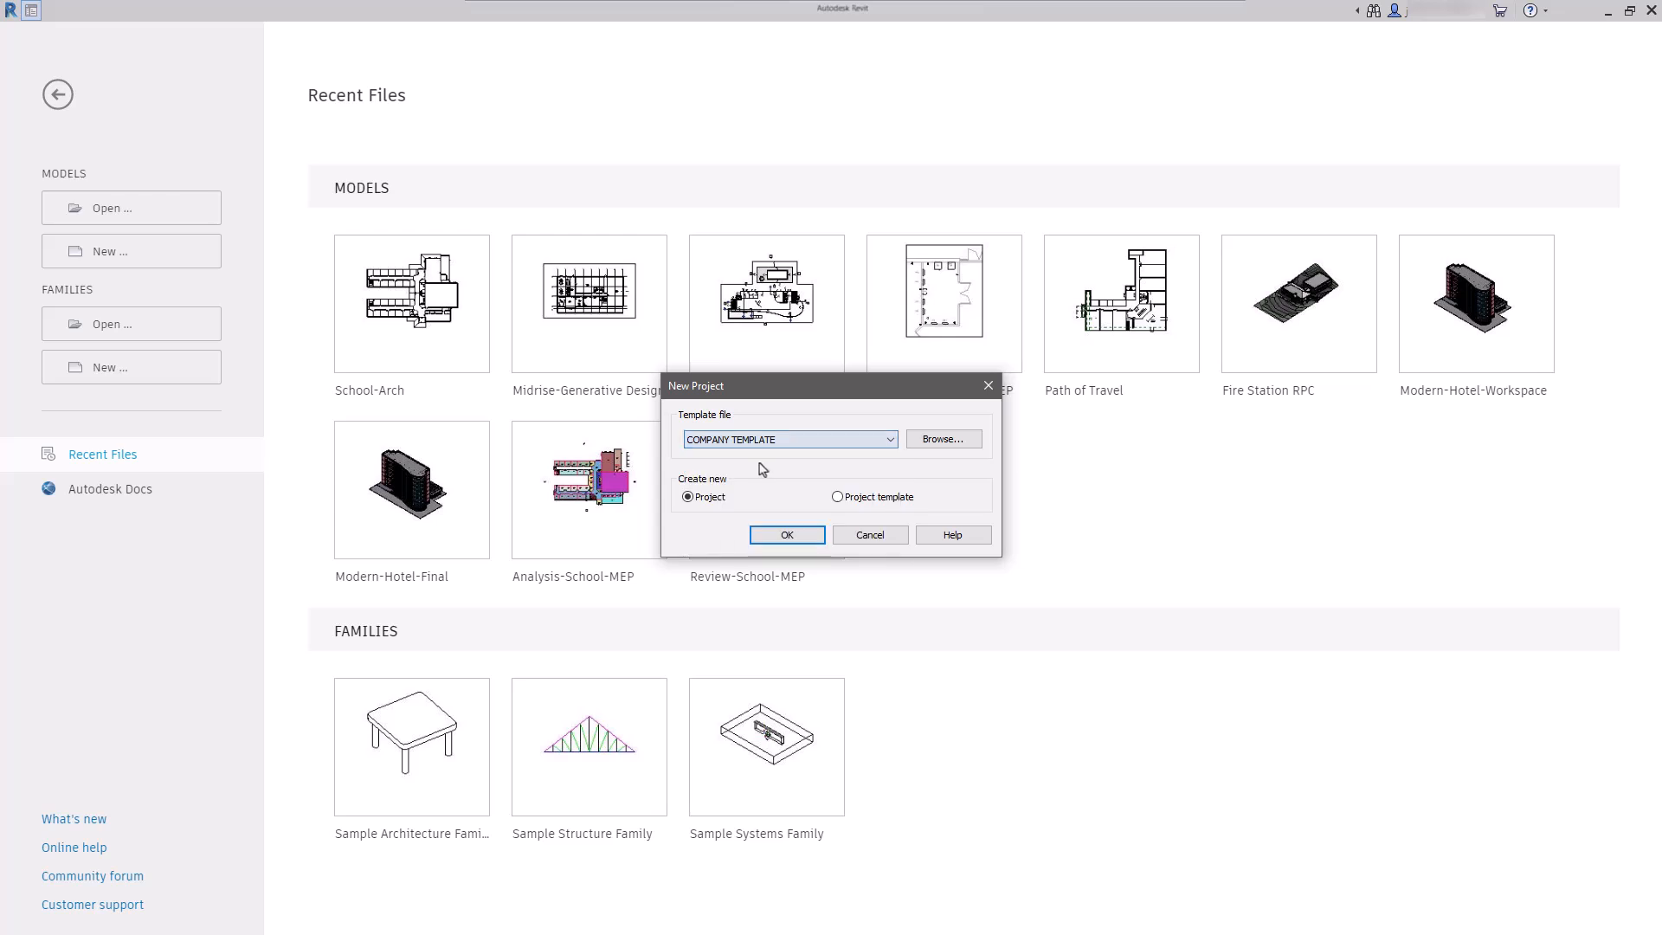
click(779, 537)
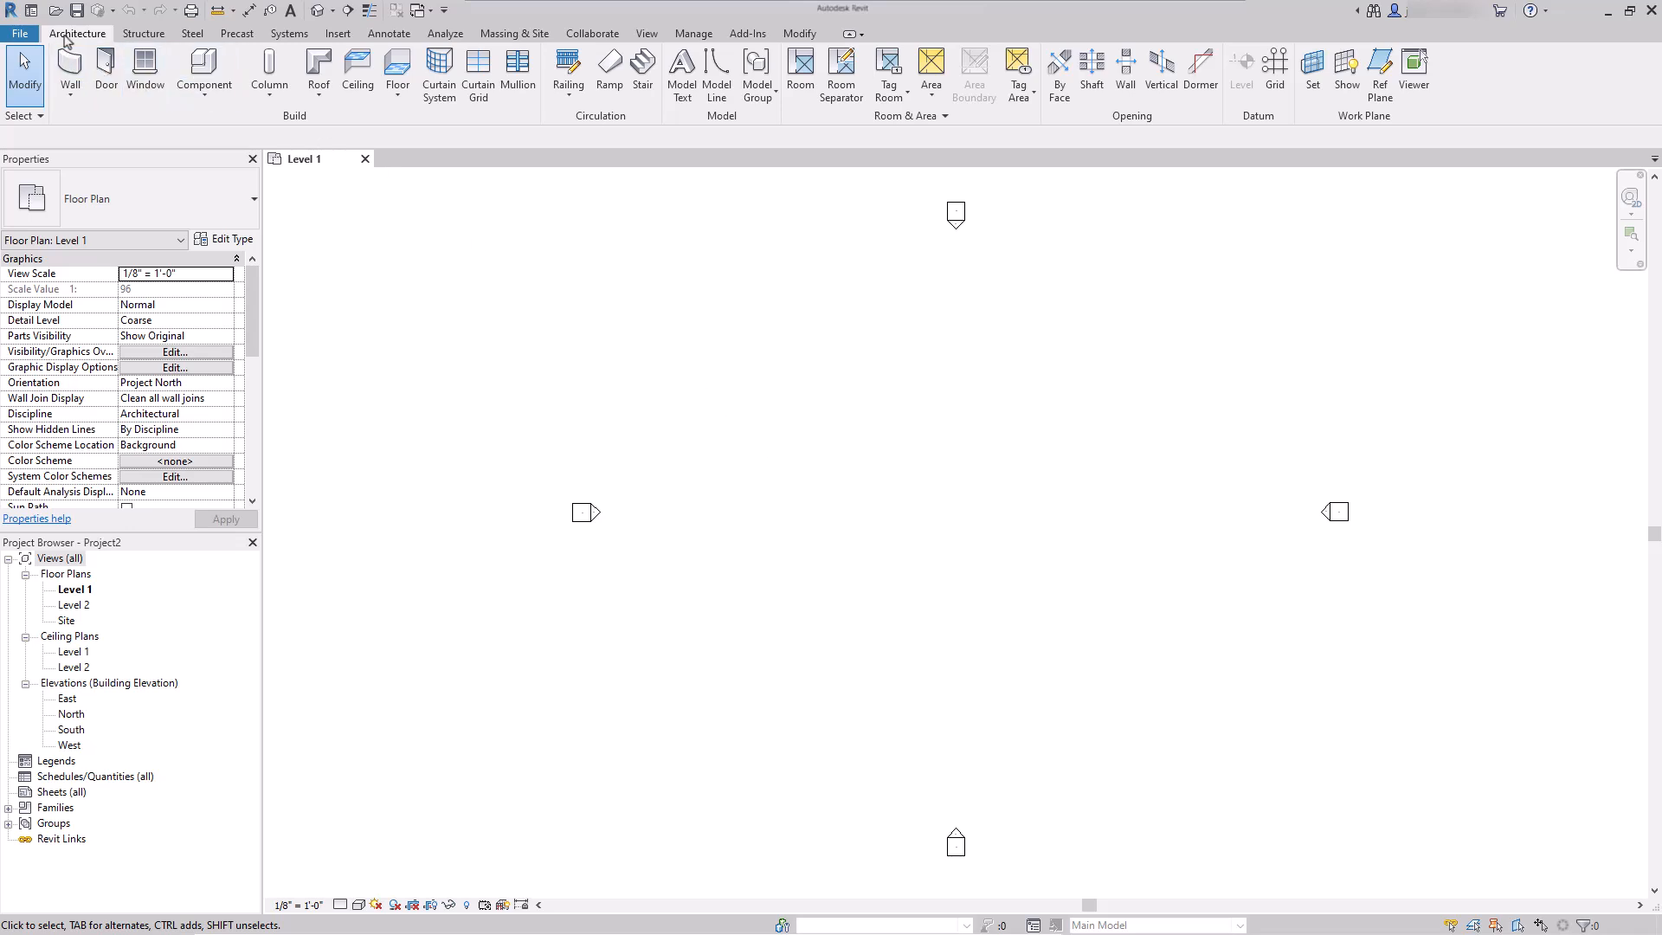
- Examine the basic, curtain and stacked wall types the template offers for the Wall tool
click(70, 68)
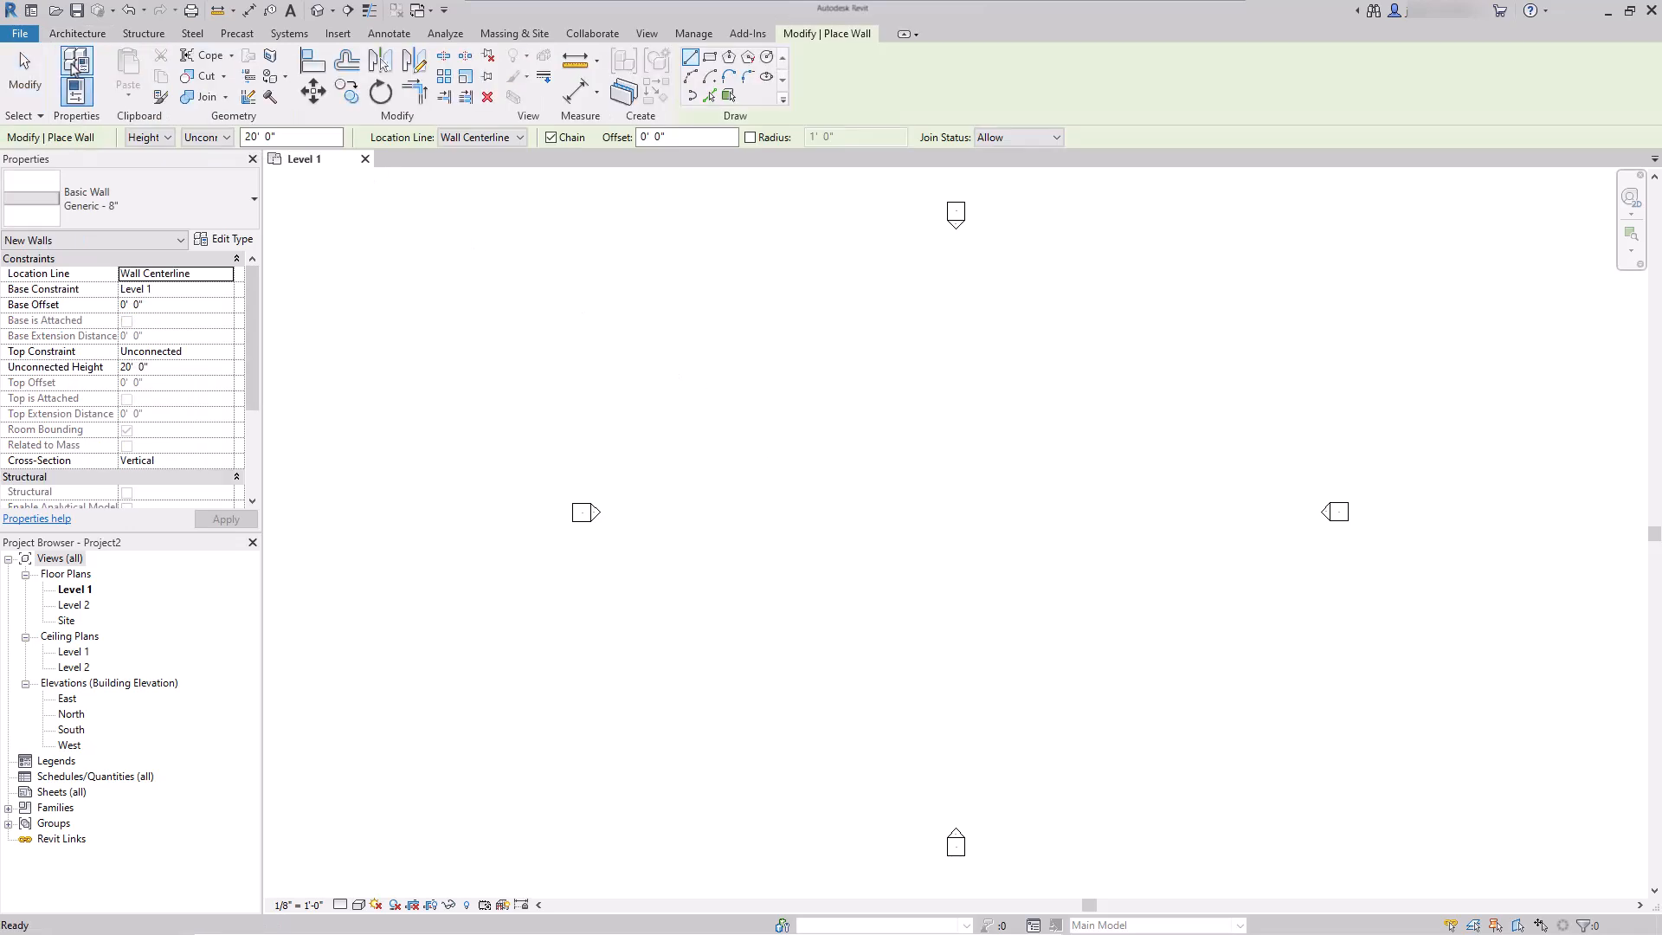
click(246, 206)
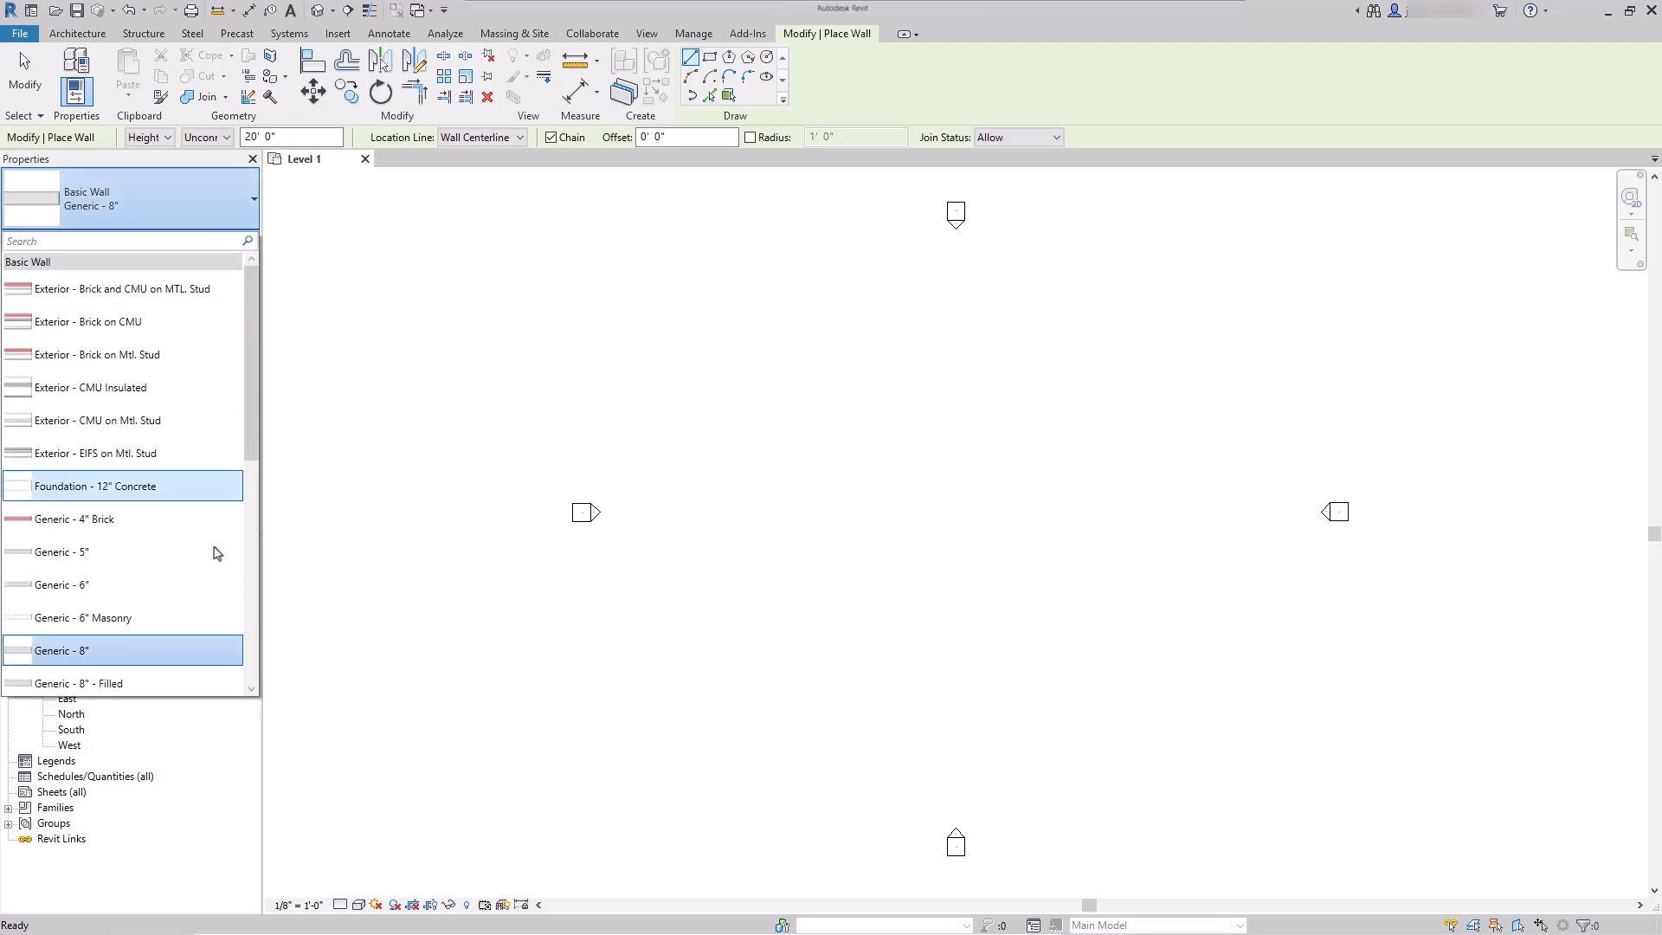
scroll(181, 651, down, 5)
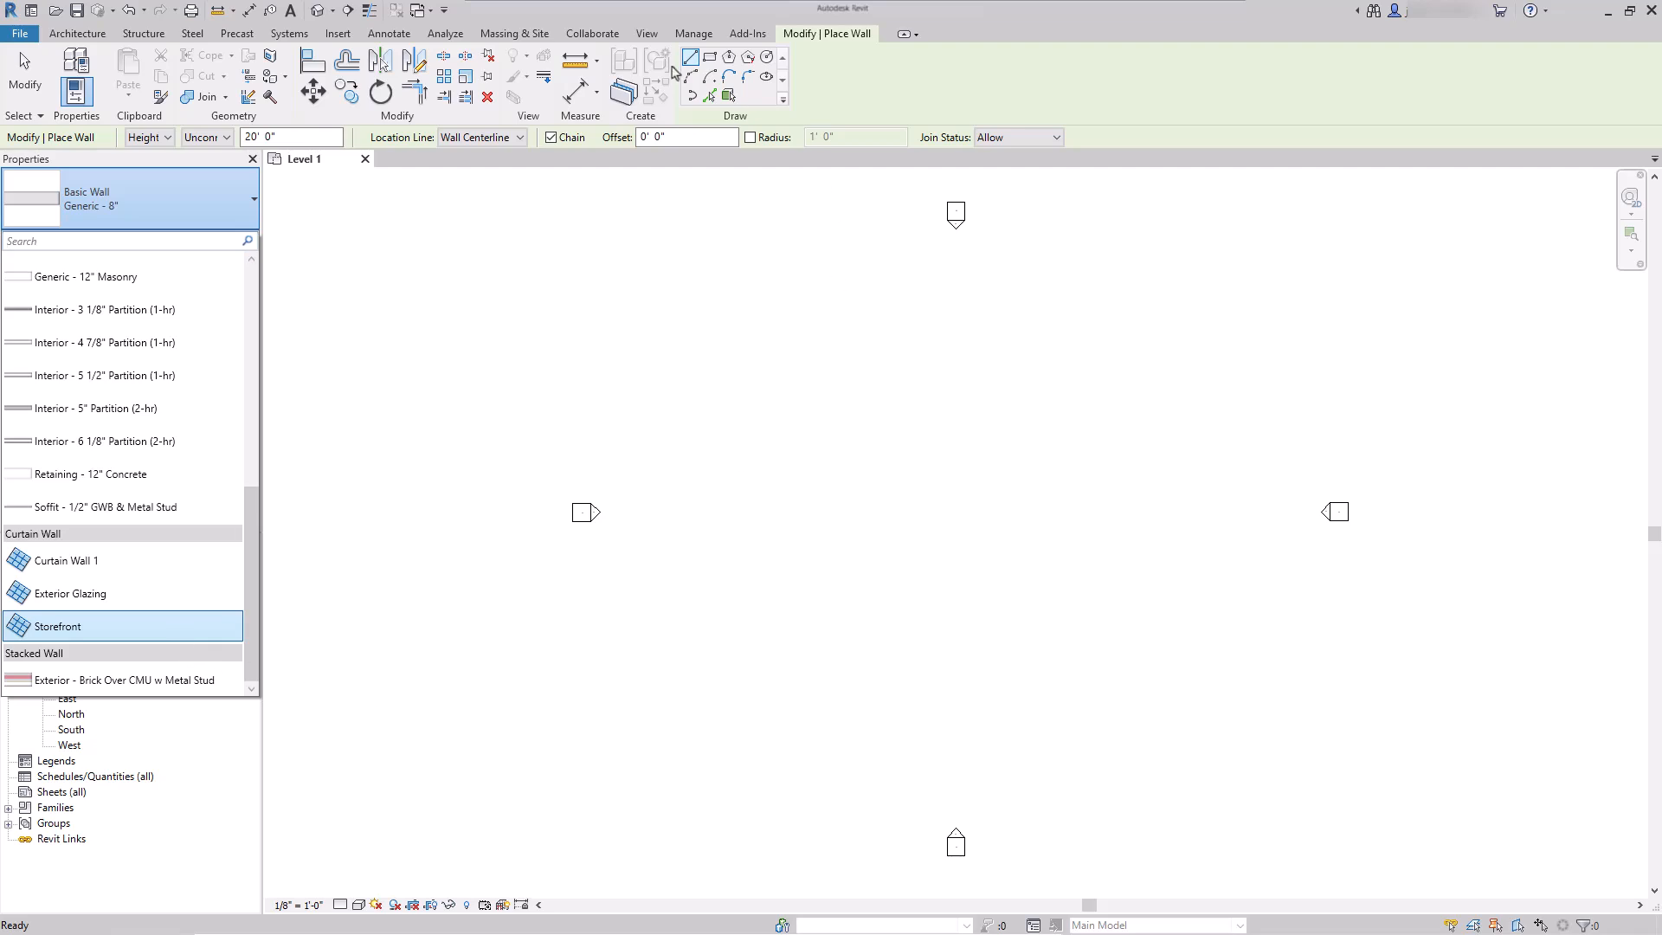
key(Escape)
key(Escape)
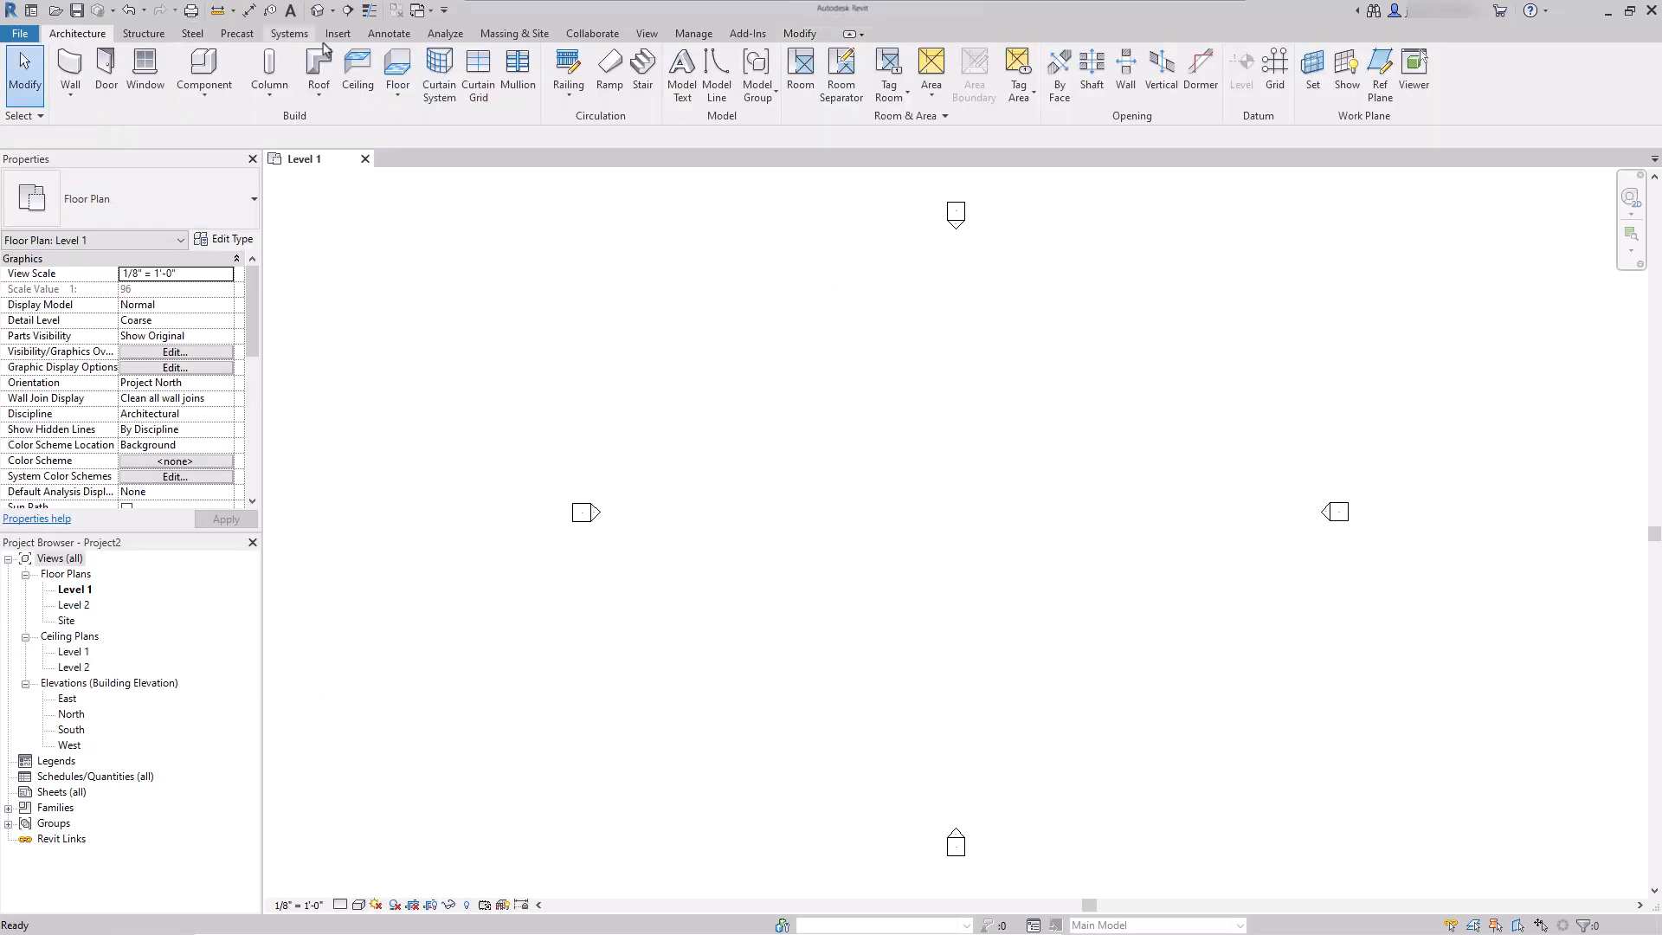
- Examine the text types the template offers for the Text tool, including 3/32" Arial
click(381, 33)
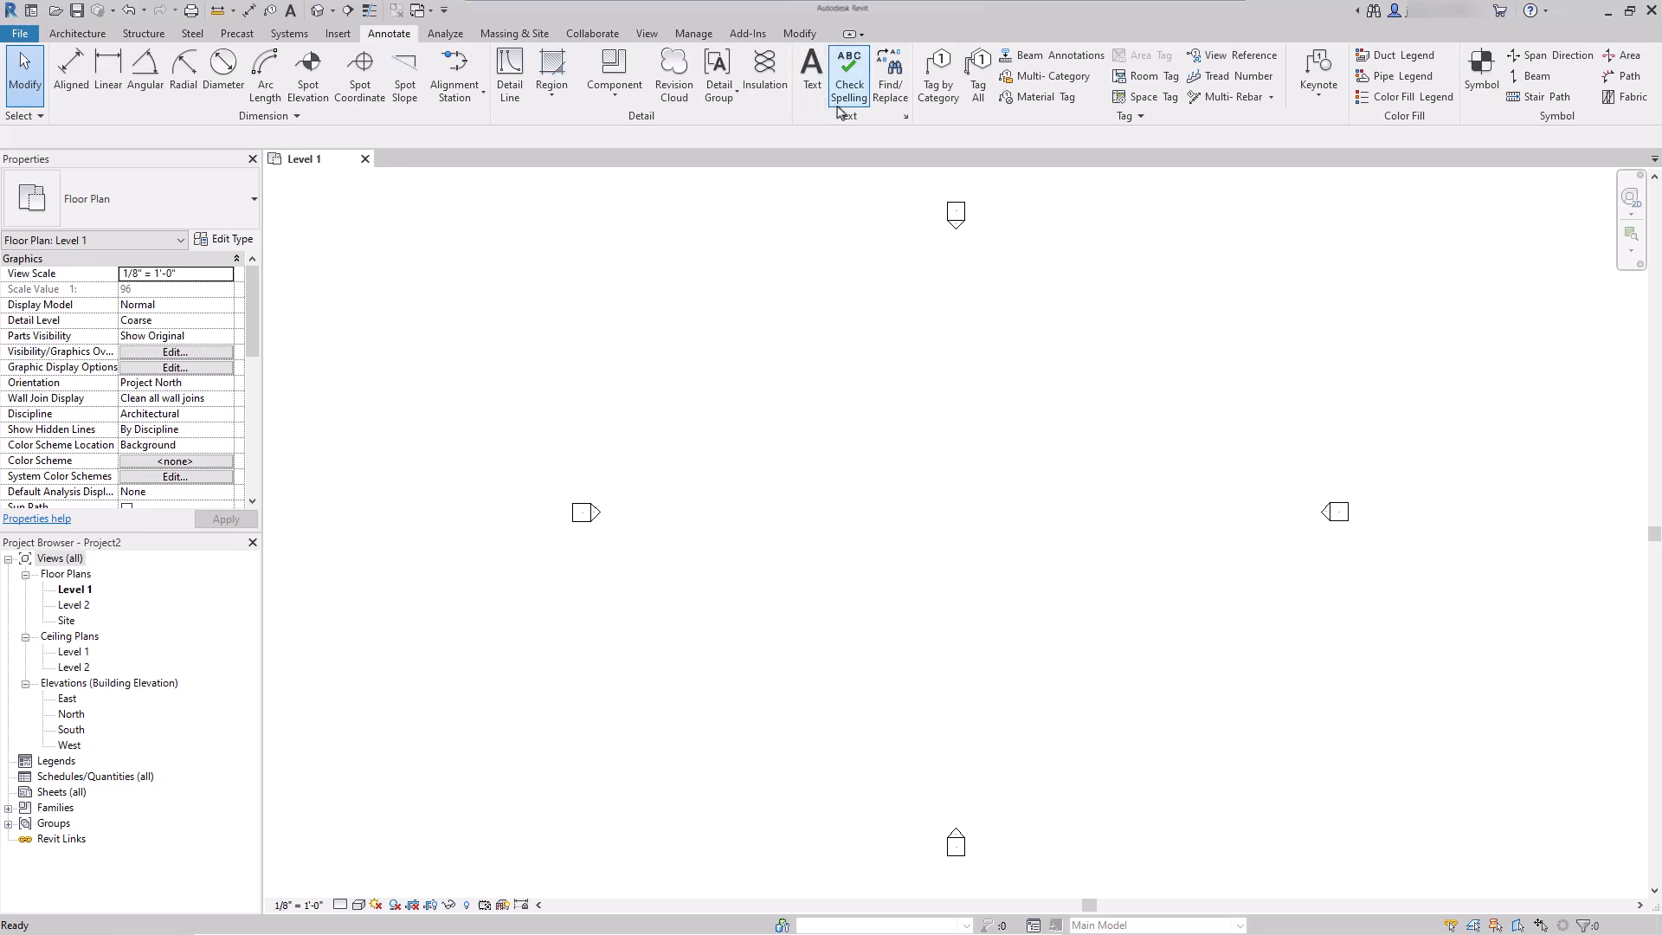
click(810, 76)
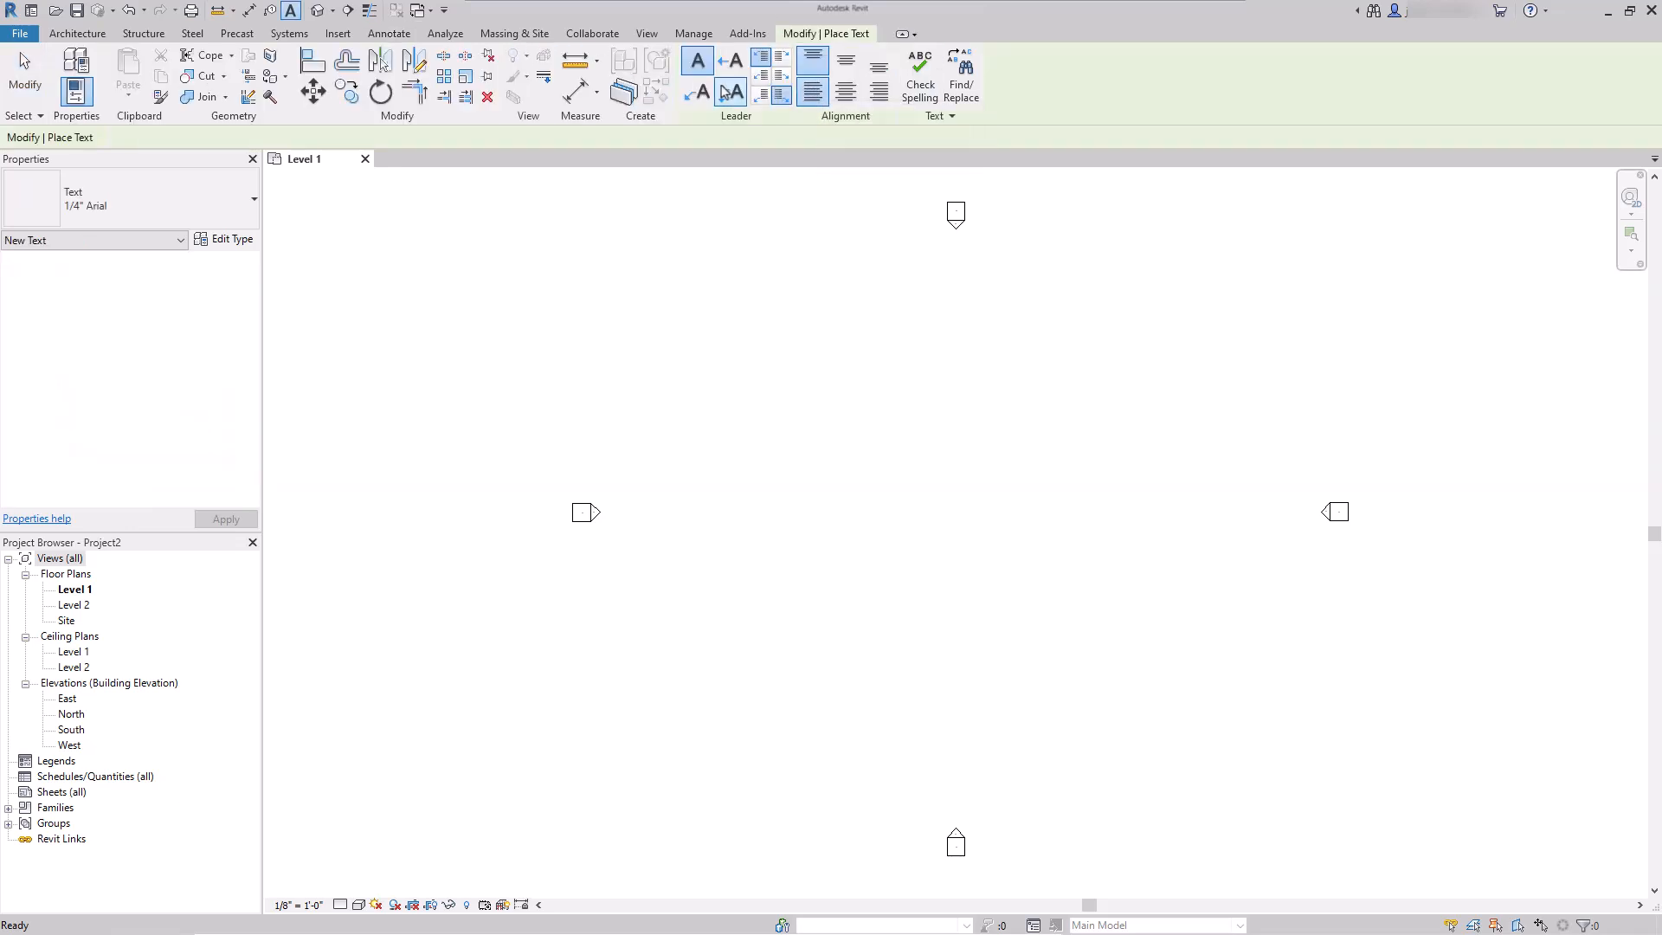
click(193, 205)
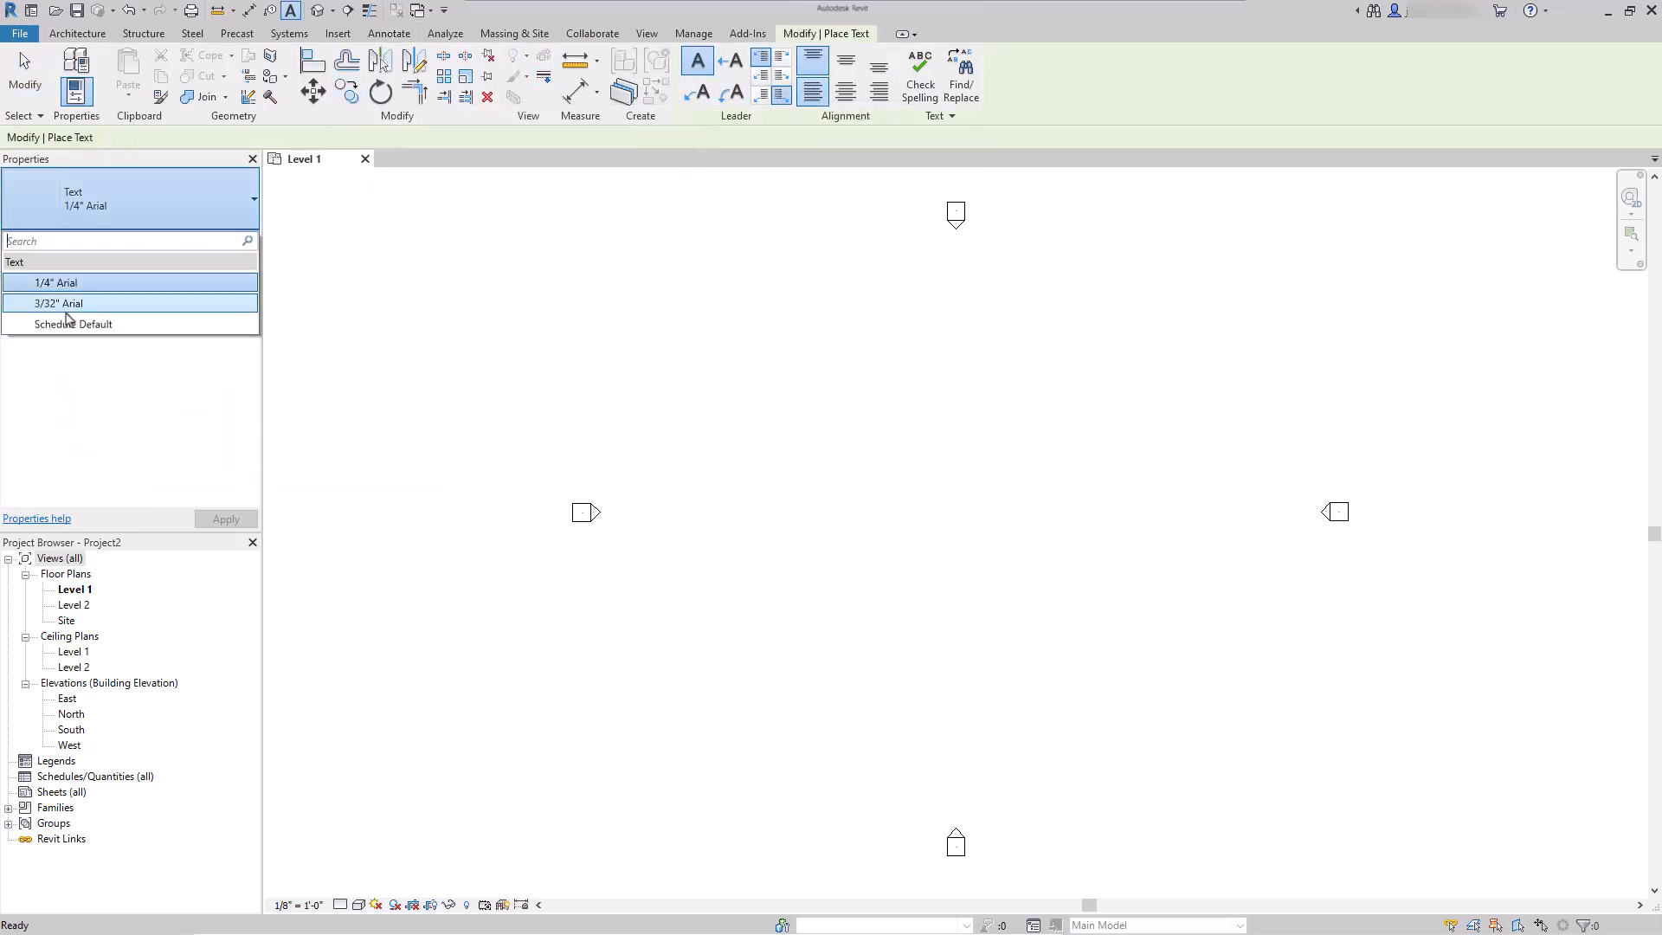
click(67, 306)
key(Escape)
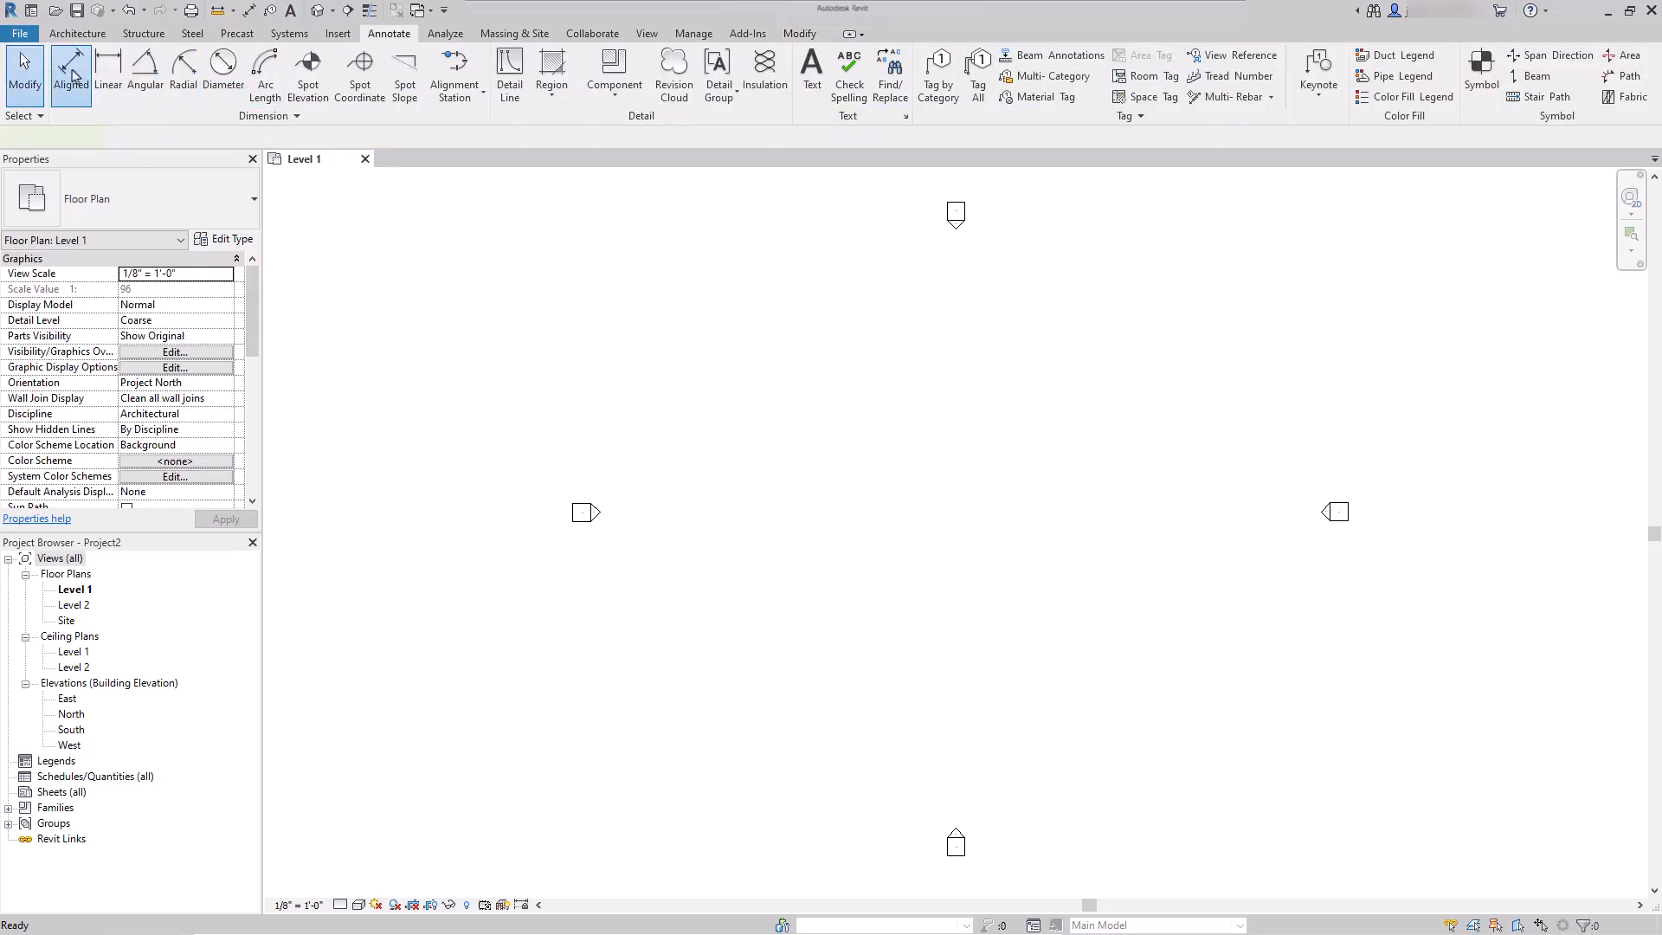
- Examine the linear dimension styles the template offers for the Aligned dimension tool
click(73, 76)
click(132, 195)
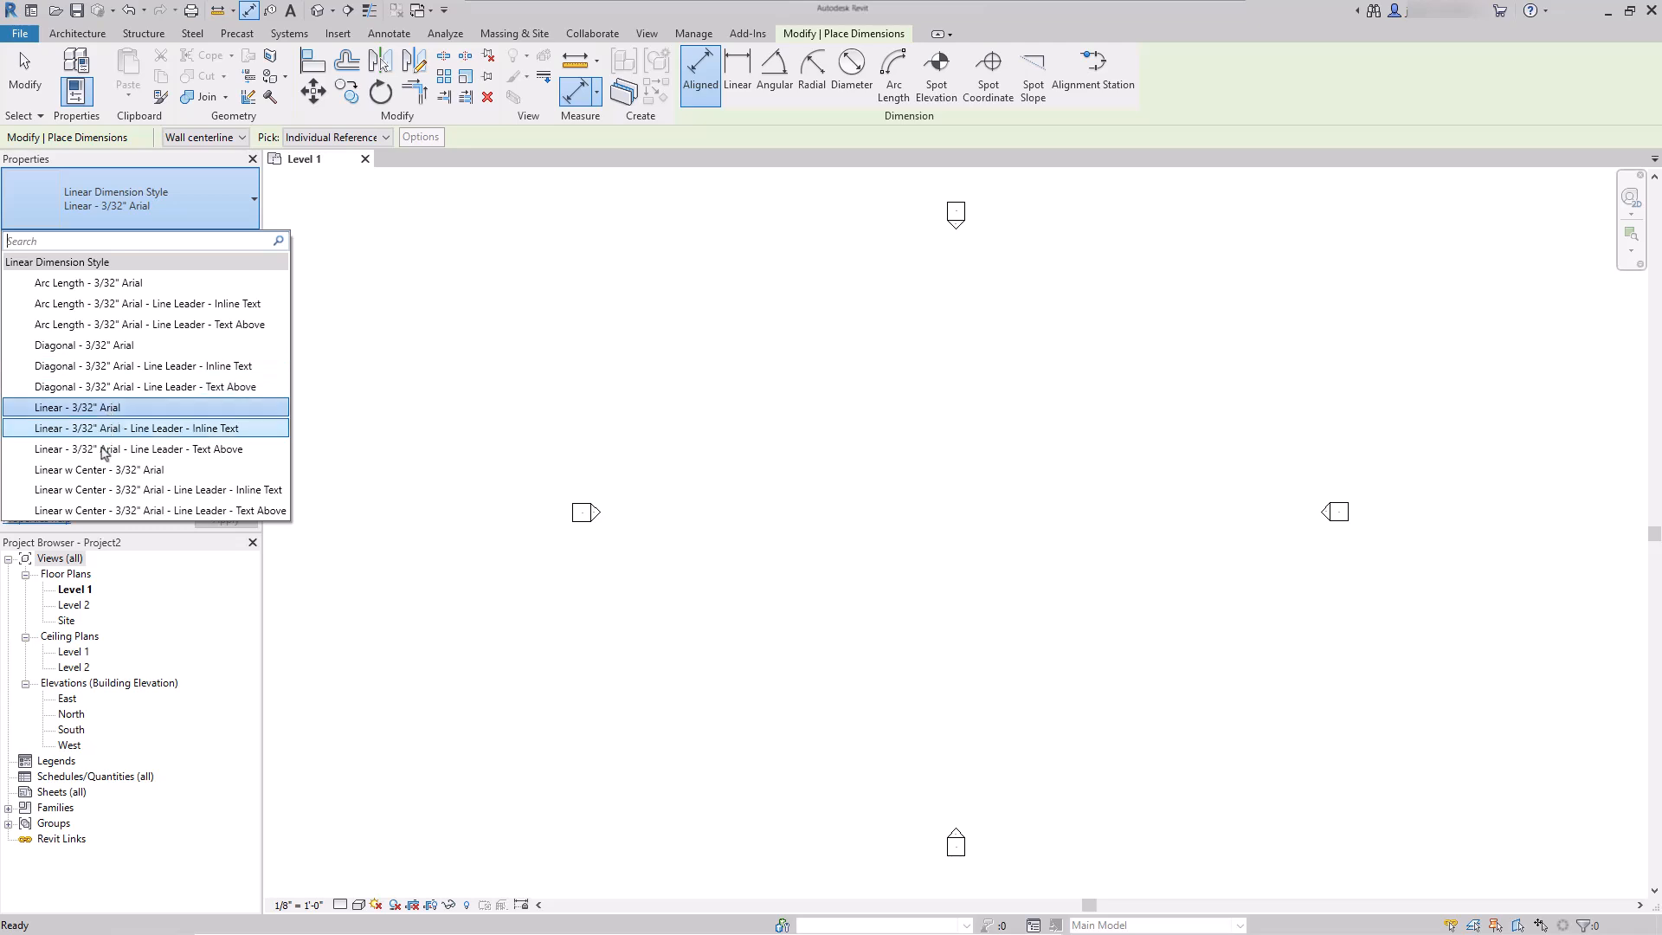
click(98, 507)
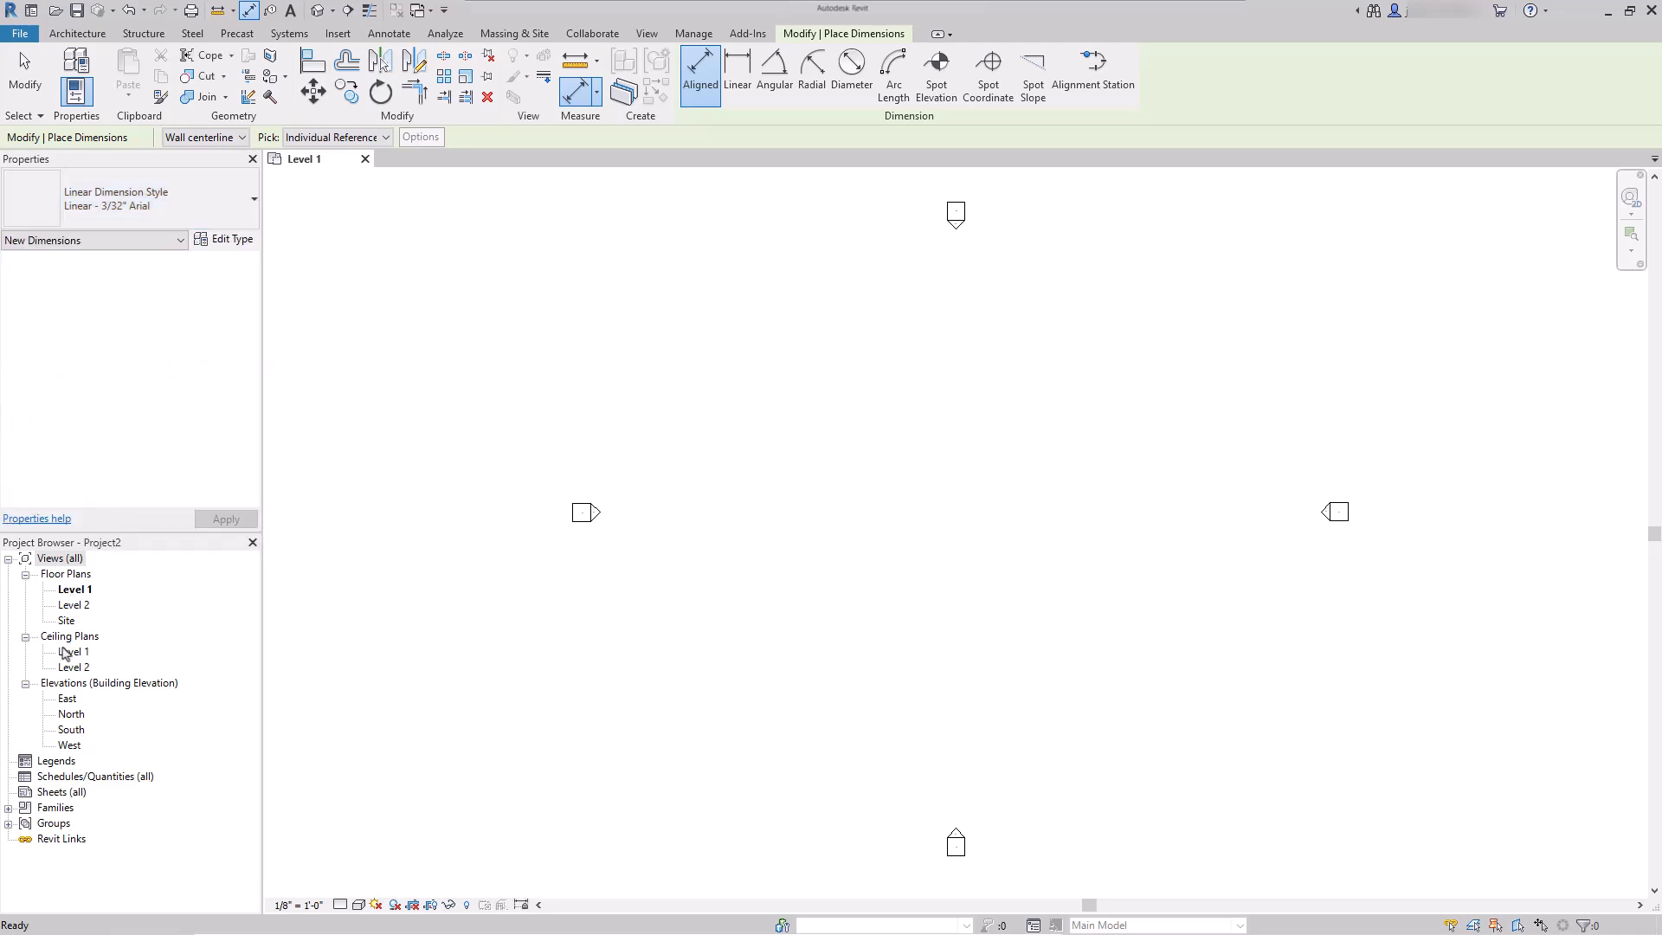
- Create a new sheet using the E1 30 x 42 Horizontal title block
right_click(48, 792)
click(78, 805)
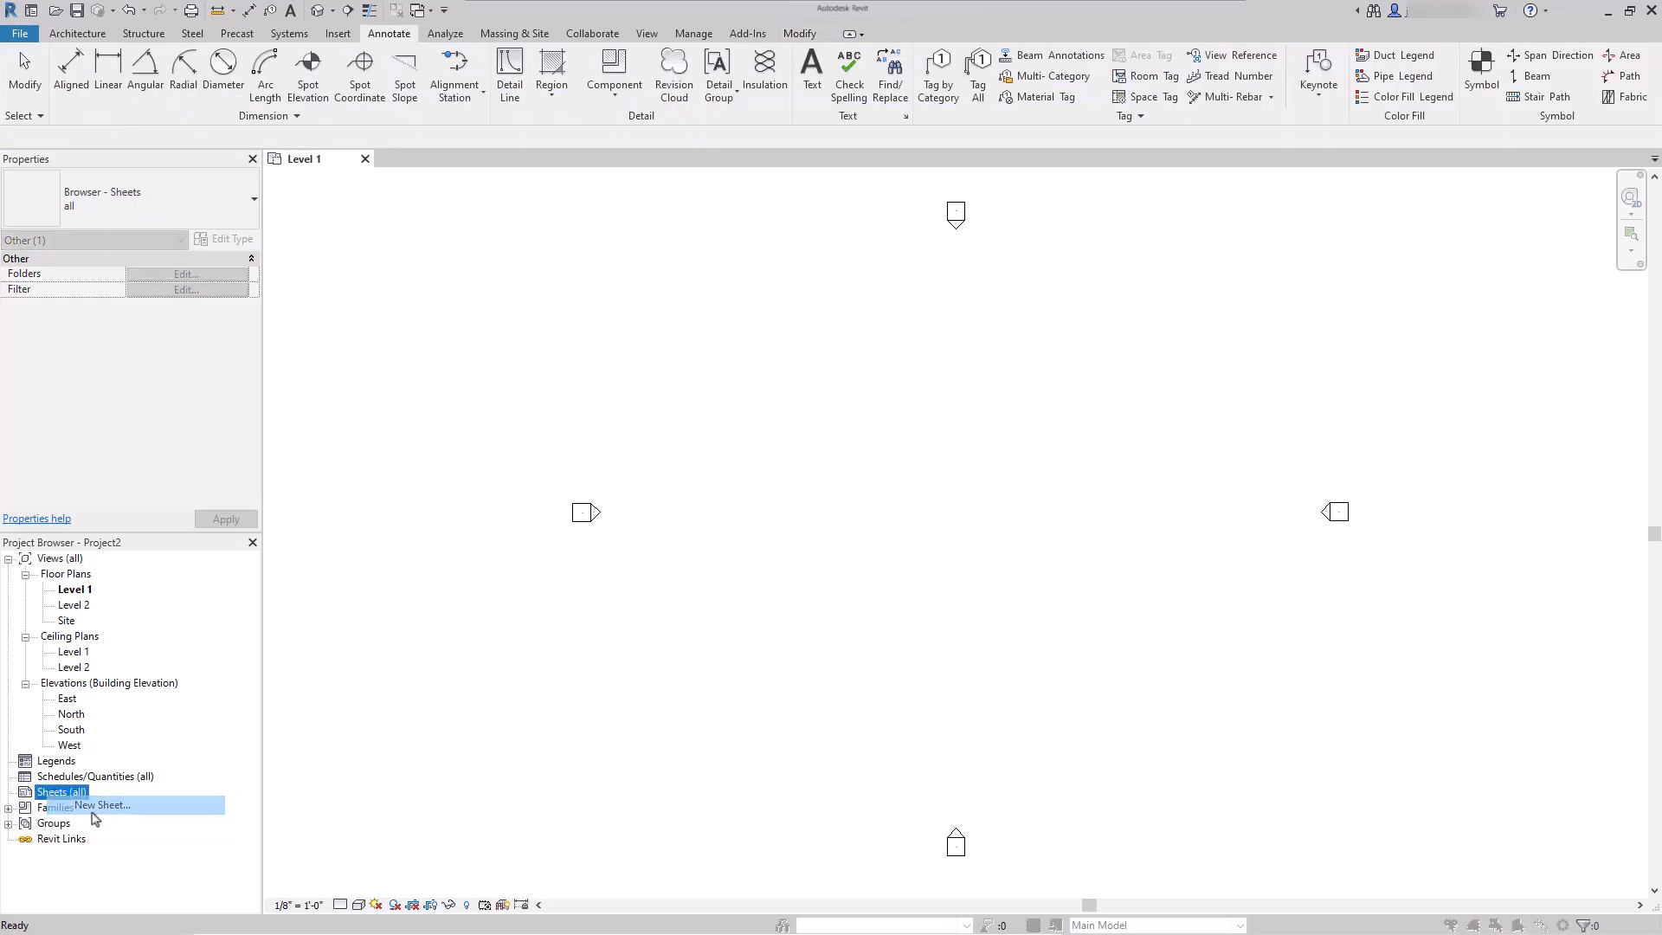
double_click(797, 315)
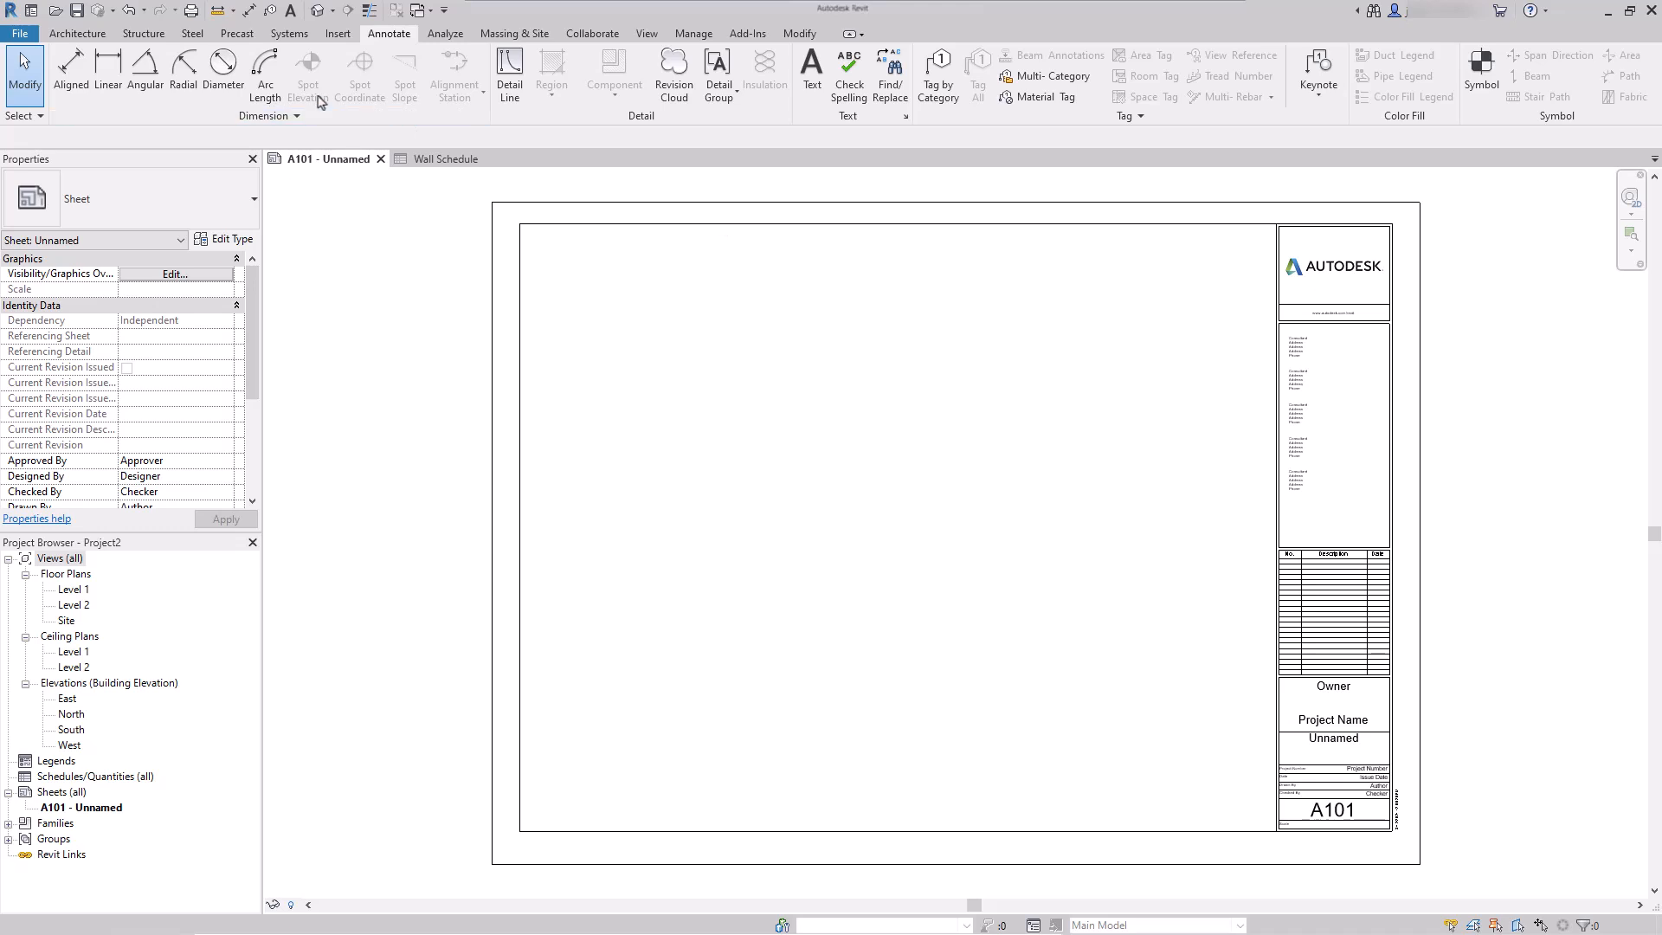
- Open the title block family of sheet A101 for editing
click(521, 549)
click(697, 91)
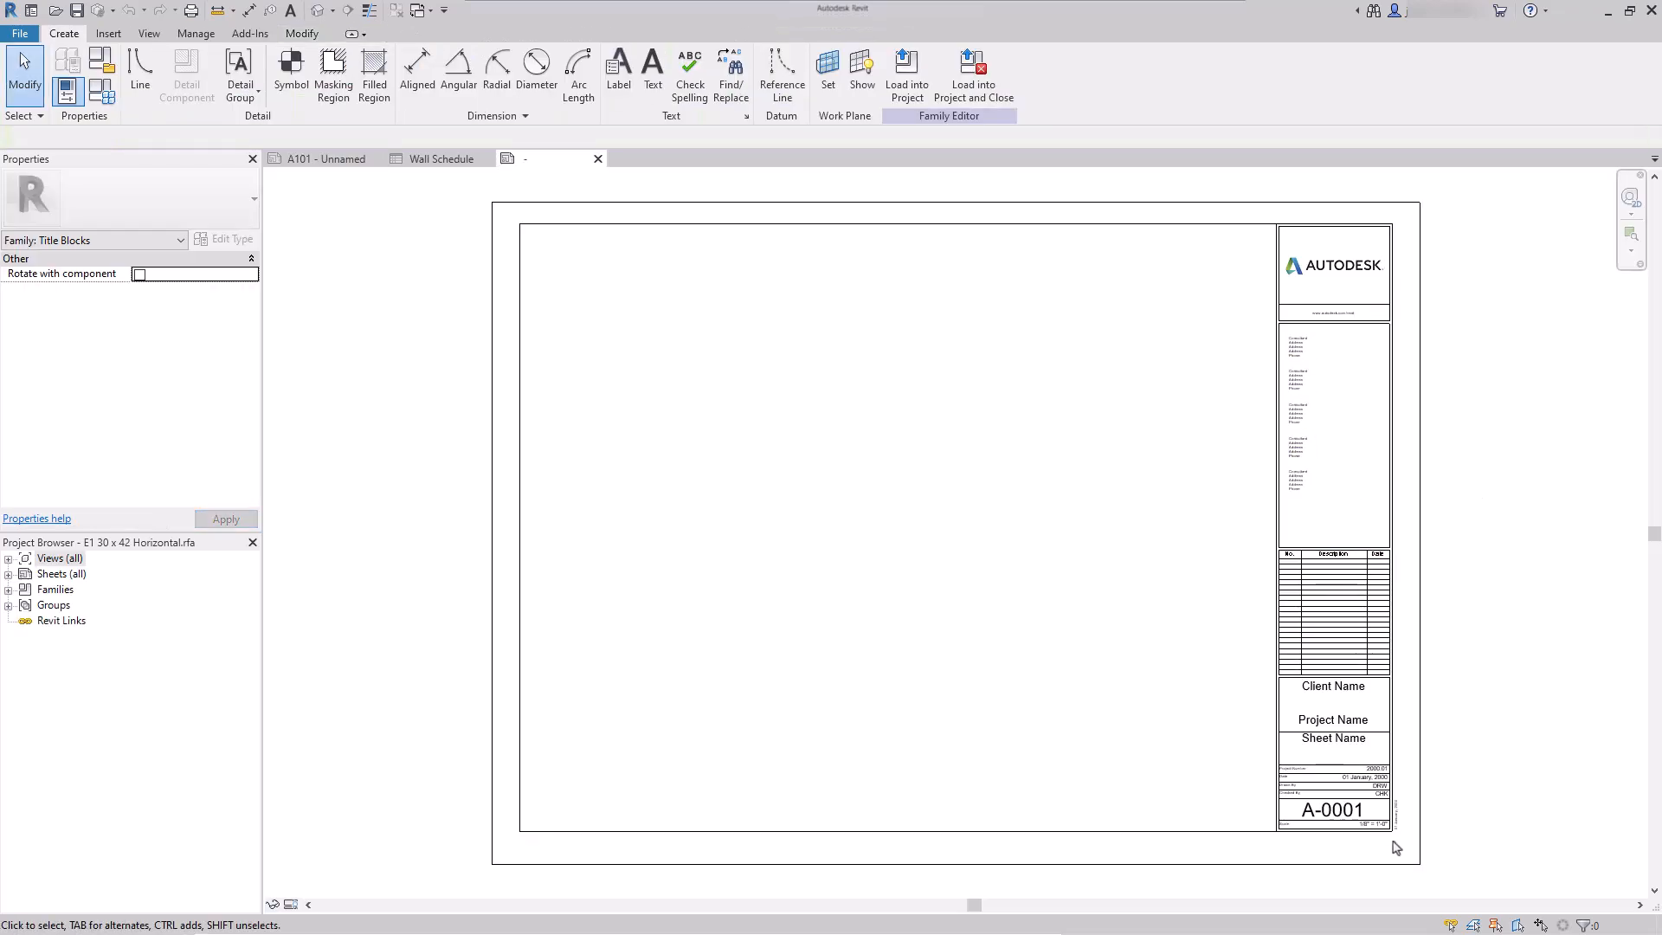
scroll(1395, 846, up, 4)
- Examine the Sheet Name label's available fields, parameter and sample value in the title block
click(1224, 606)
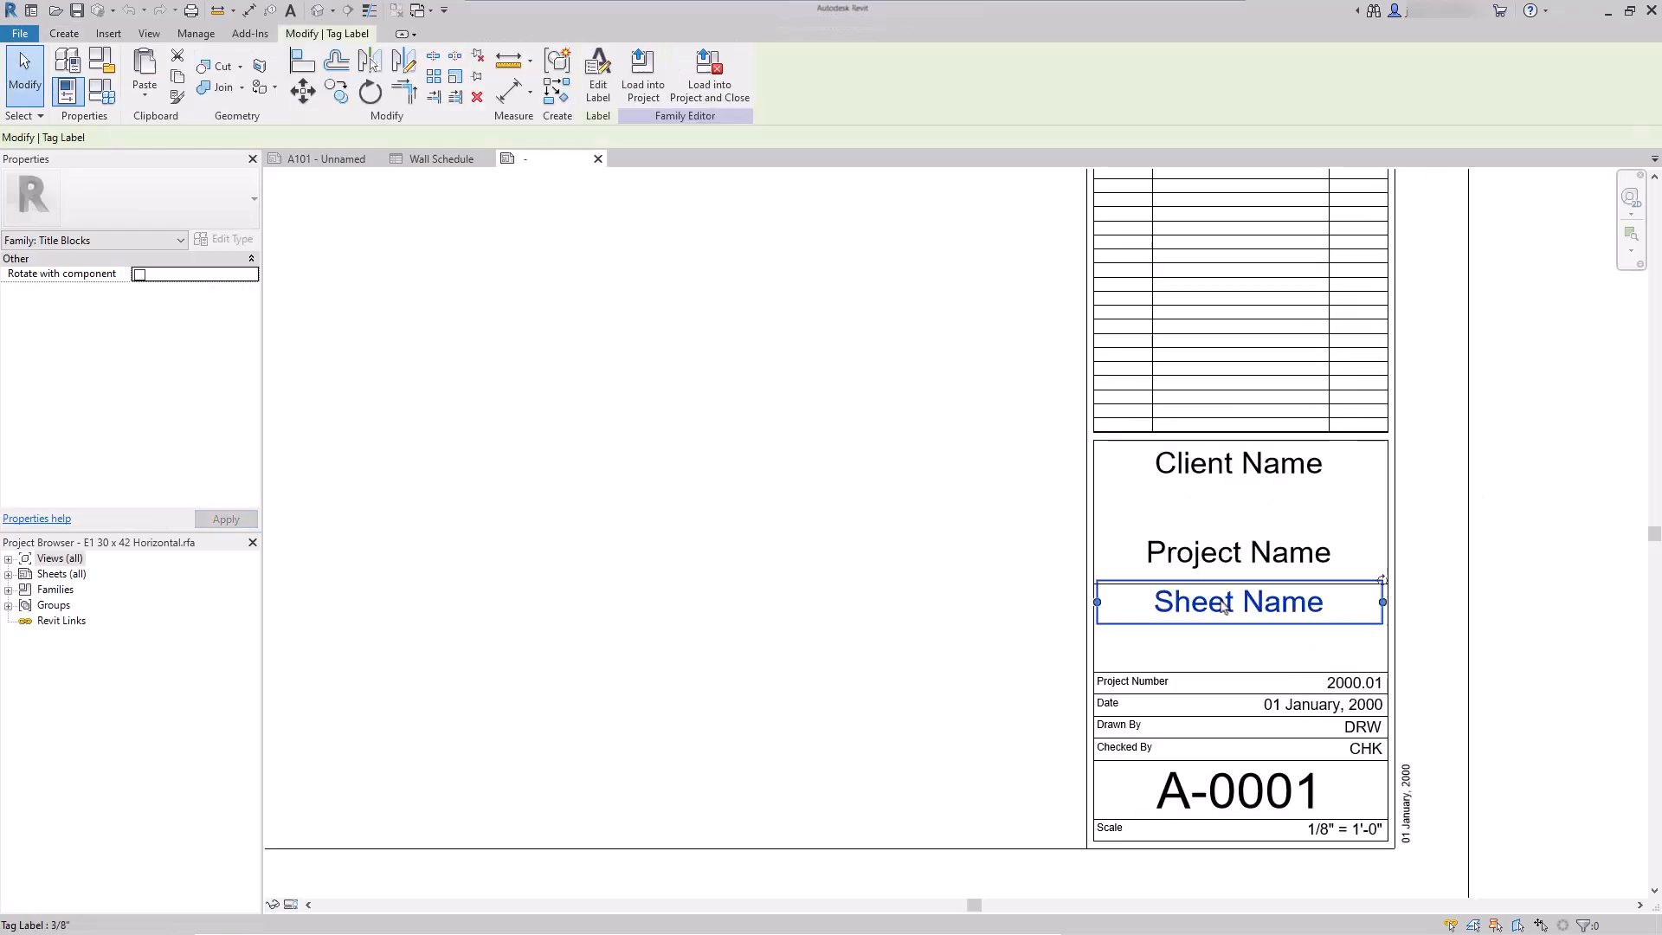
click(598, 76)
click(544, 509)
click(538, 538)
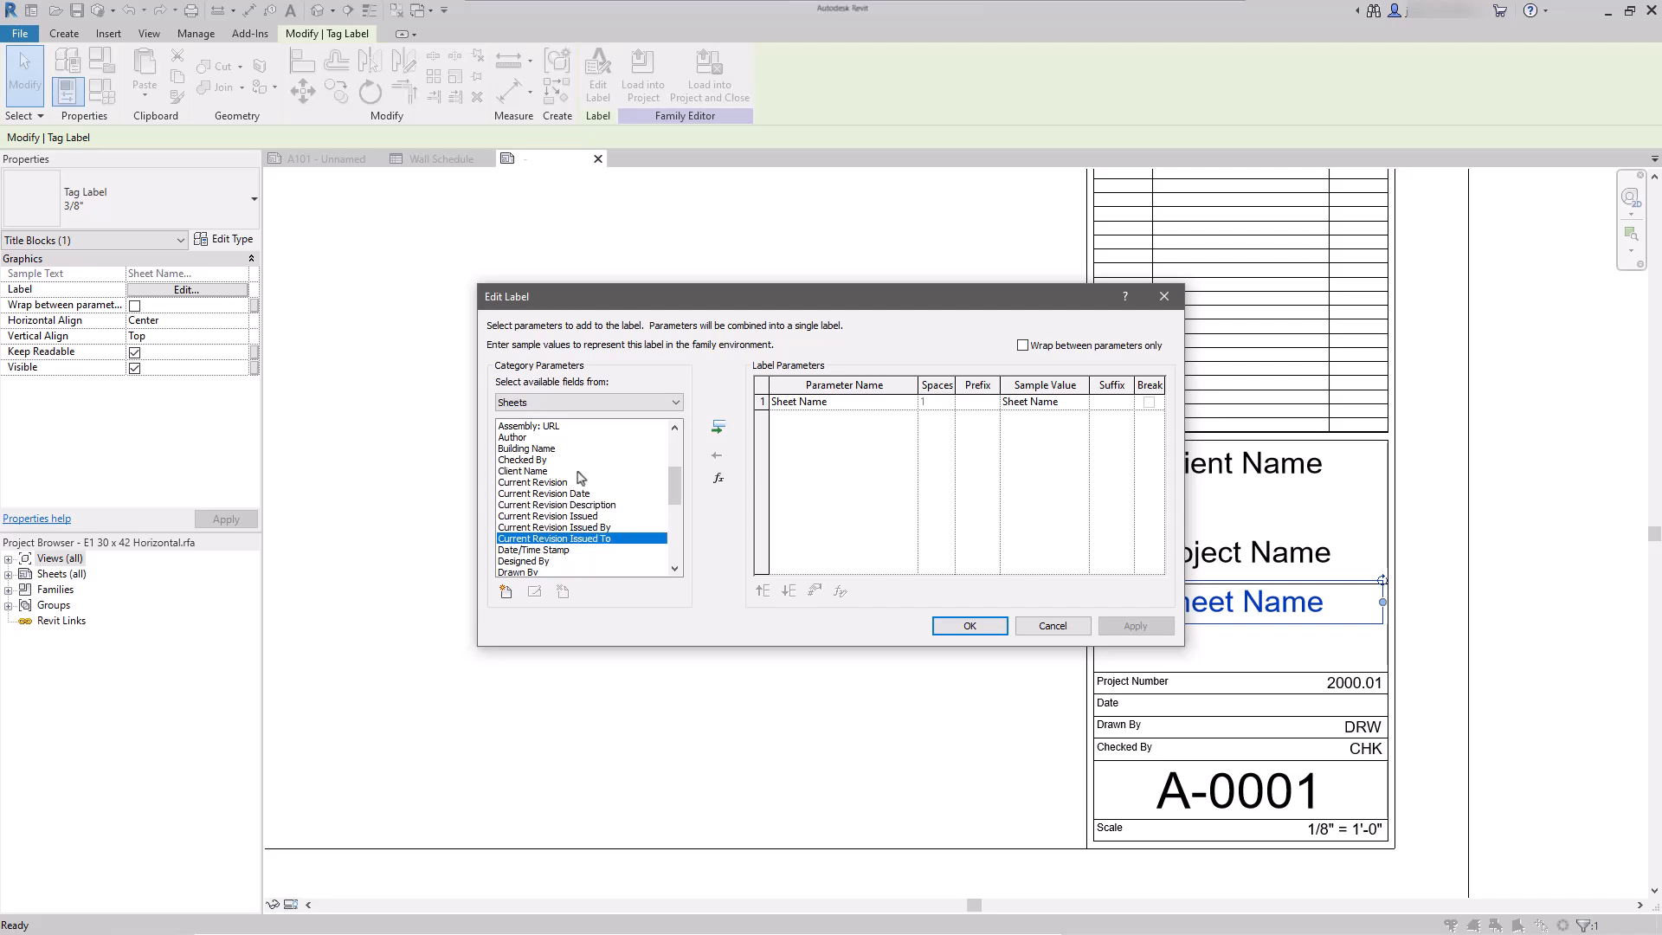
click(827, 405)
click(1022, 403)
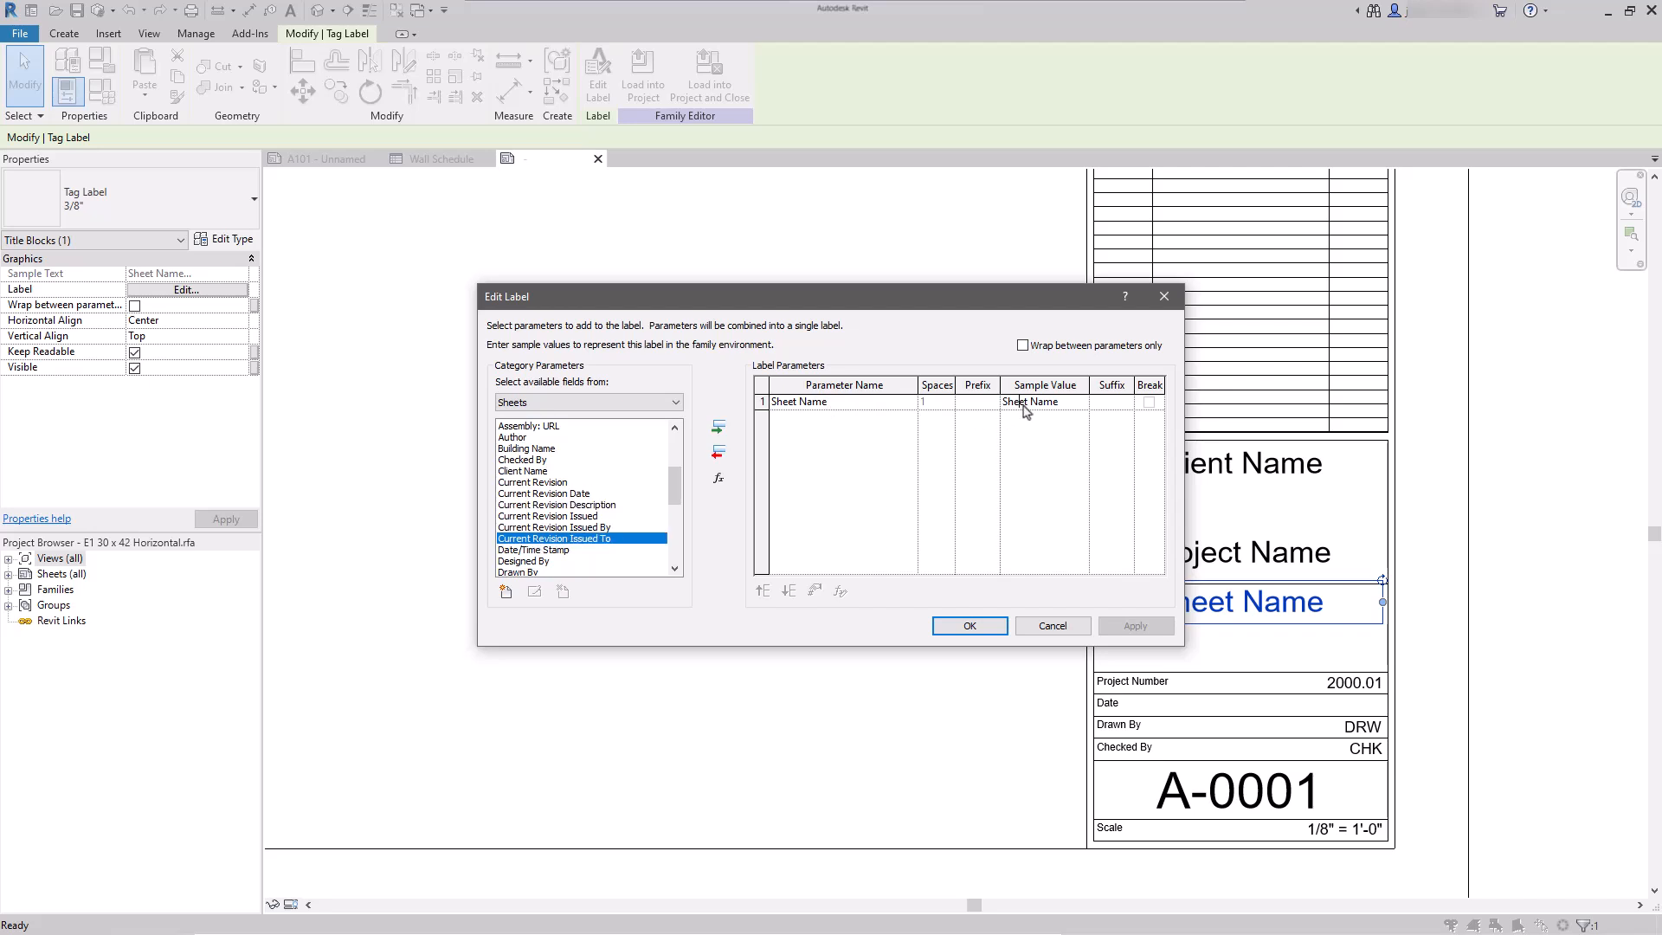
click(970, 626)
- Examine the parameter and sample value of the sheet number label in the title block
click(1266, 798)
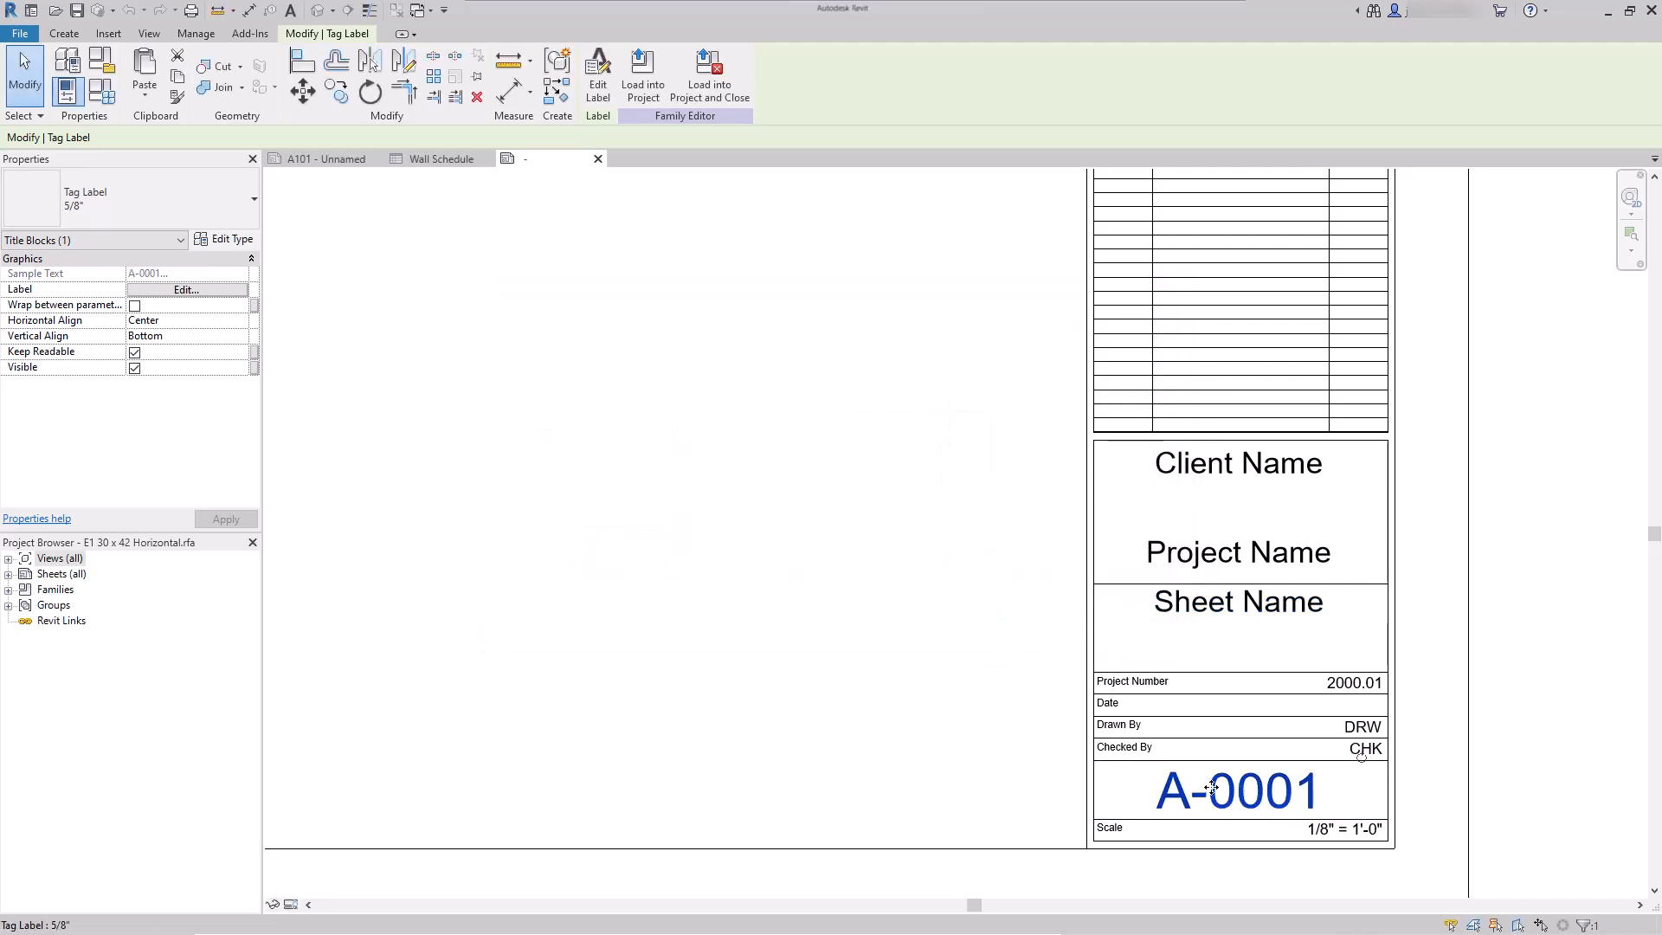
click(598, 78)
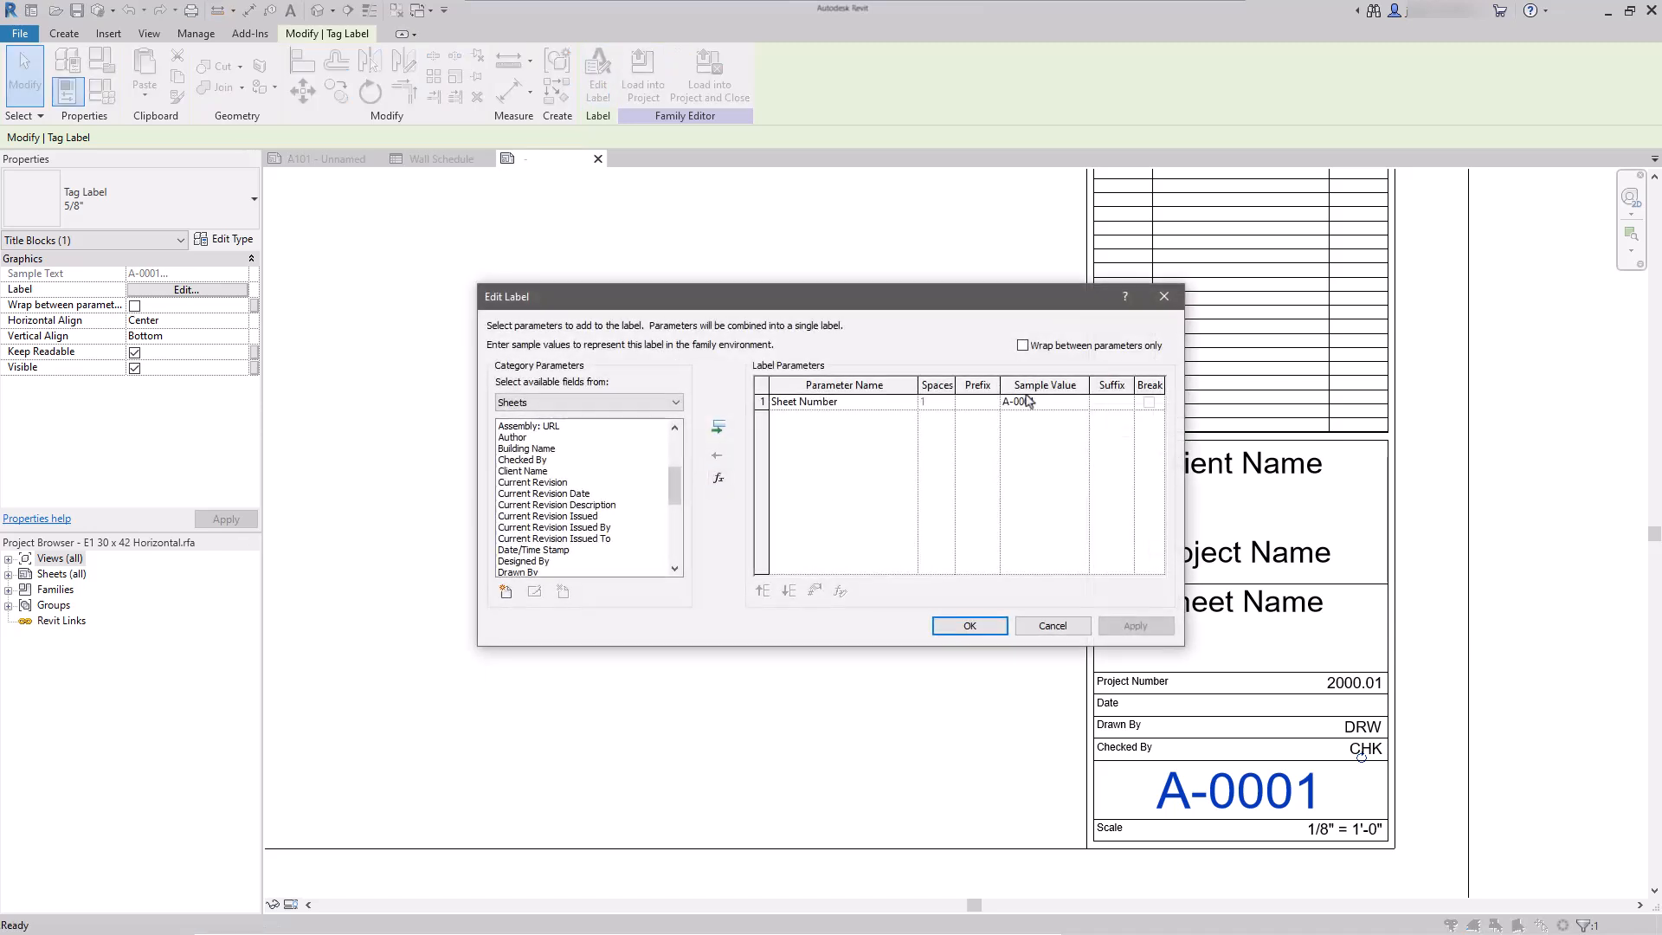
click(966, 626)
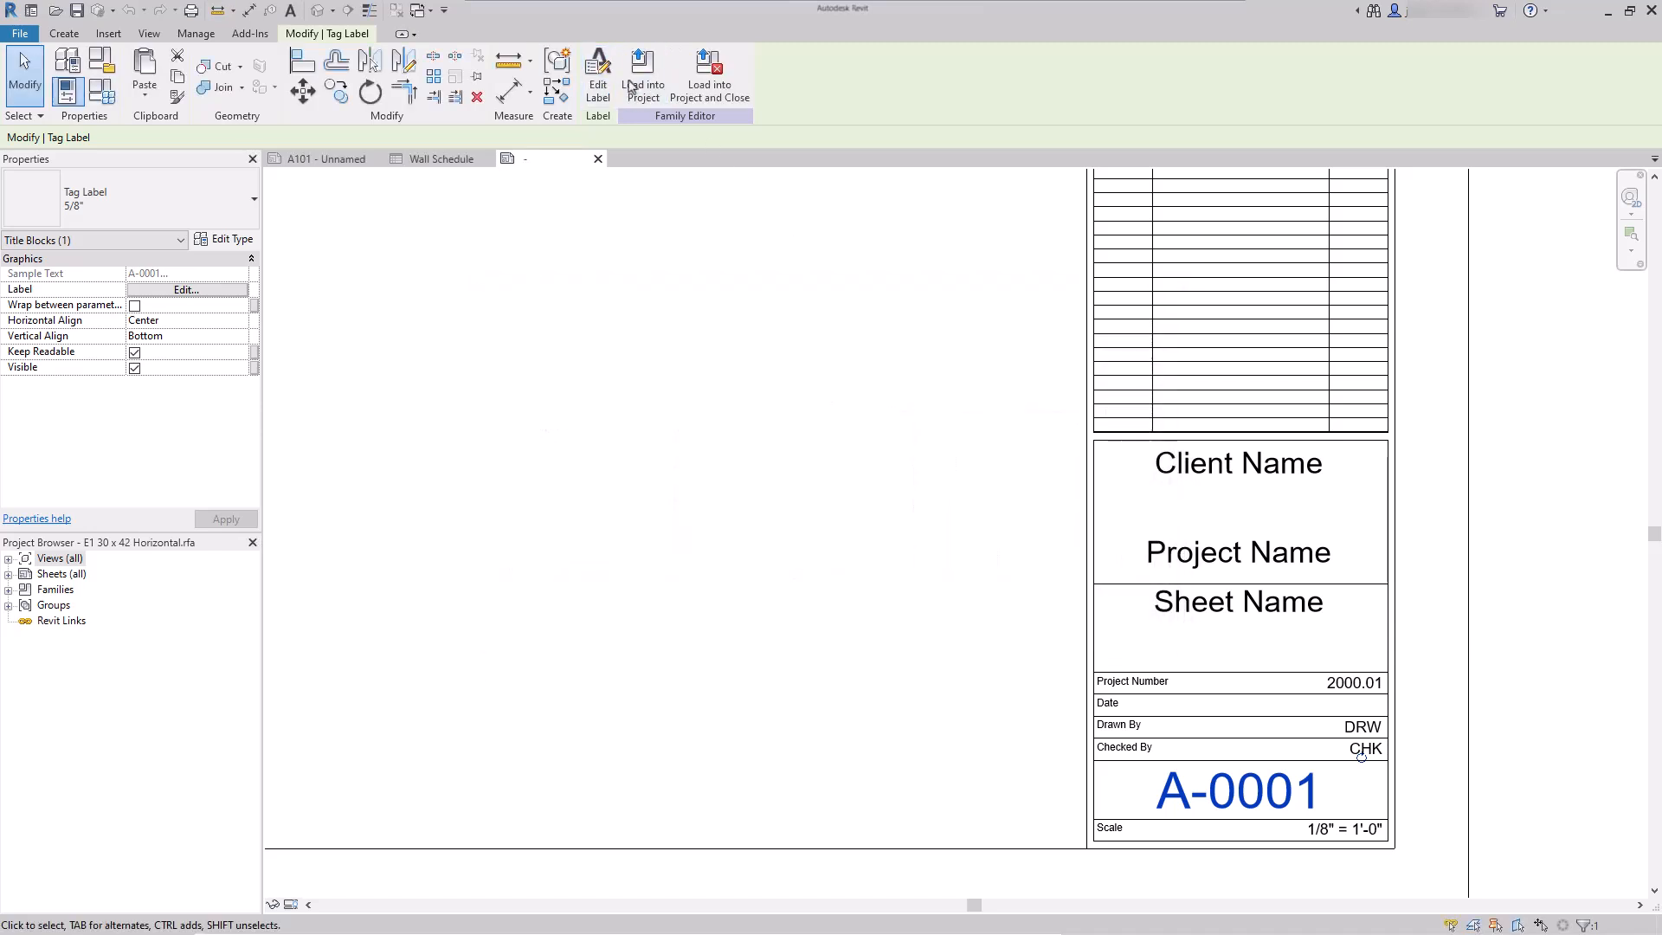
- Load the title block family into Project2
click(631, 85)
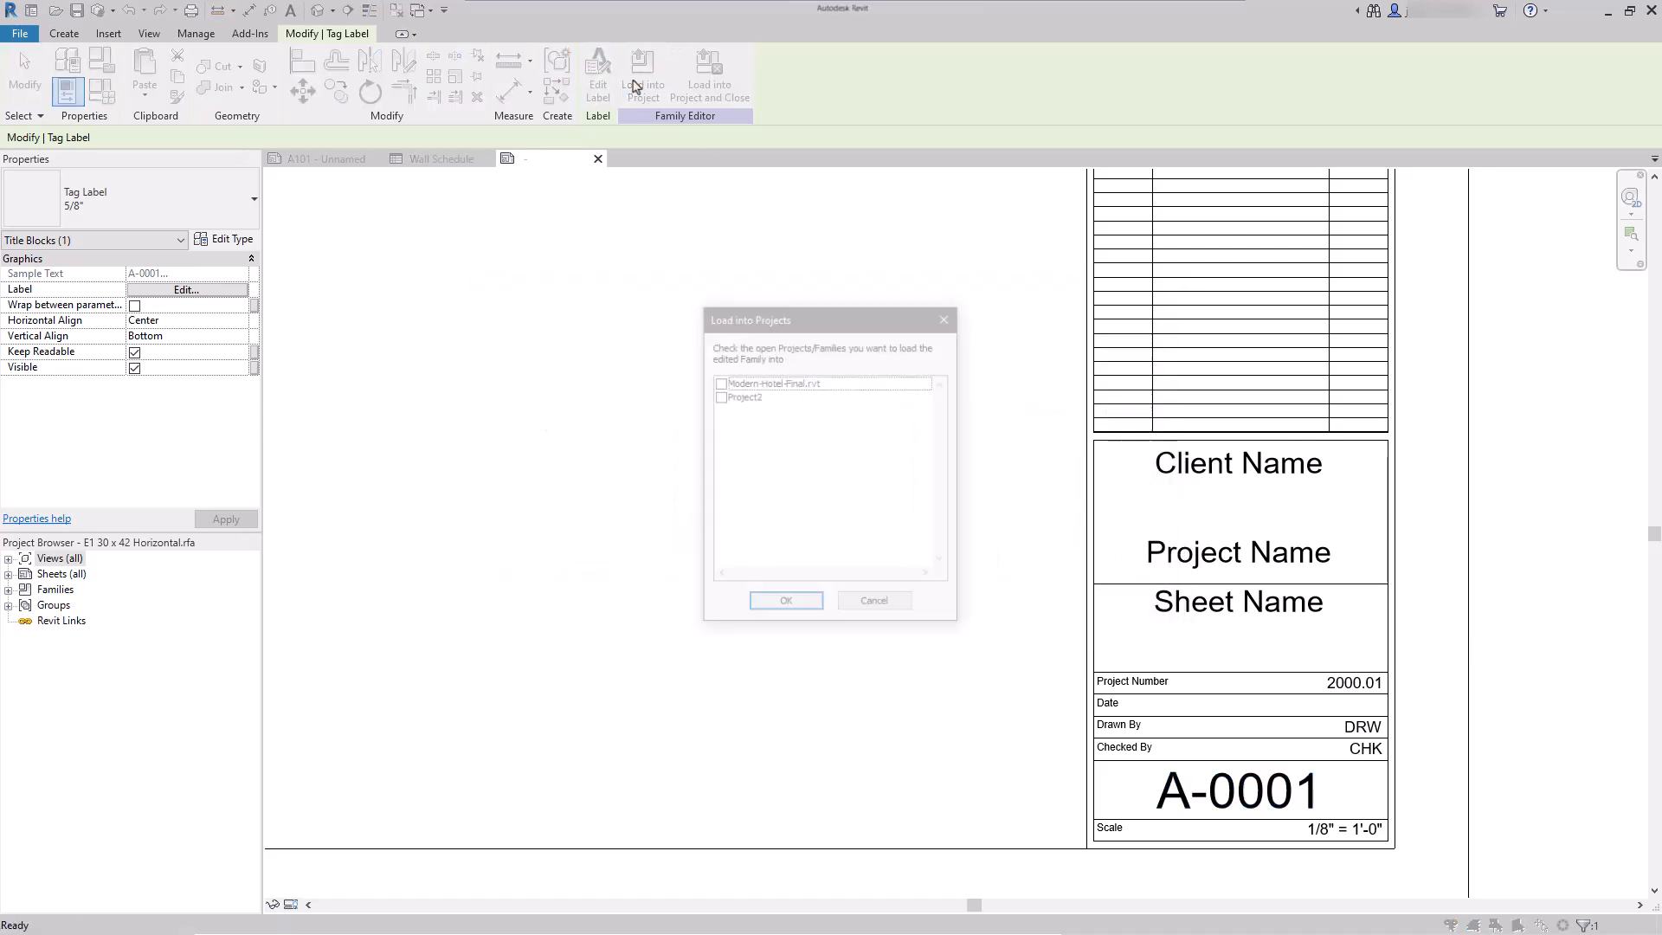
click(719, 397)
click(803, 608)
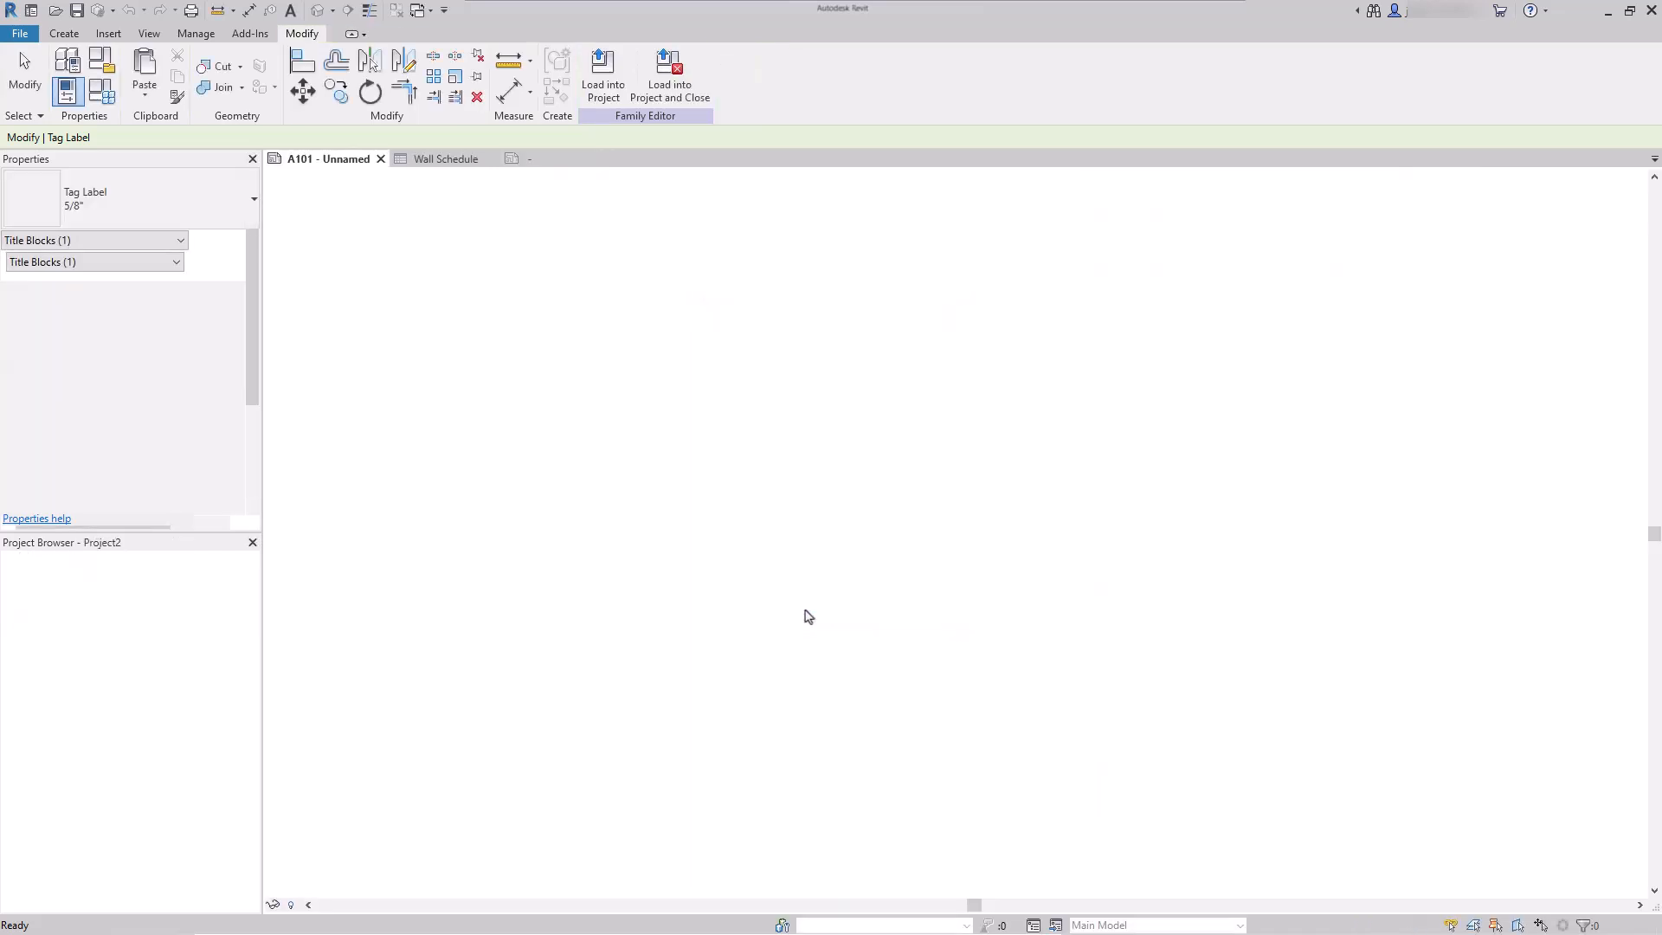
click(769, 428)
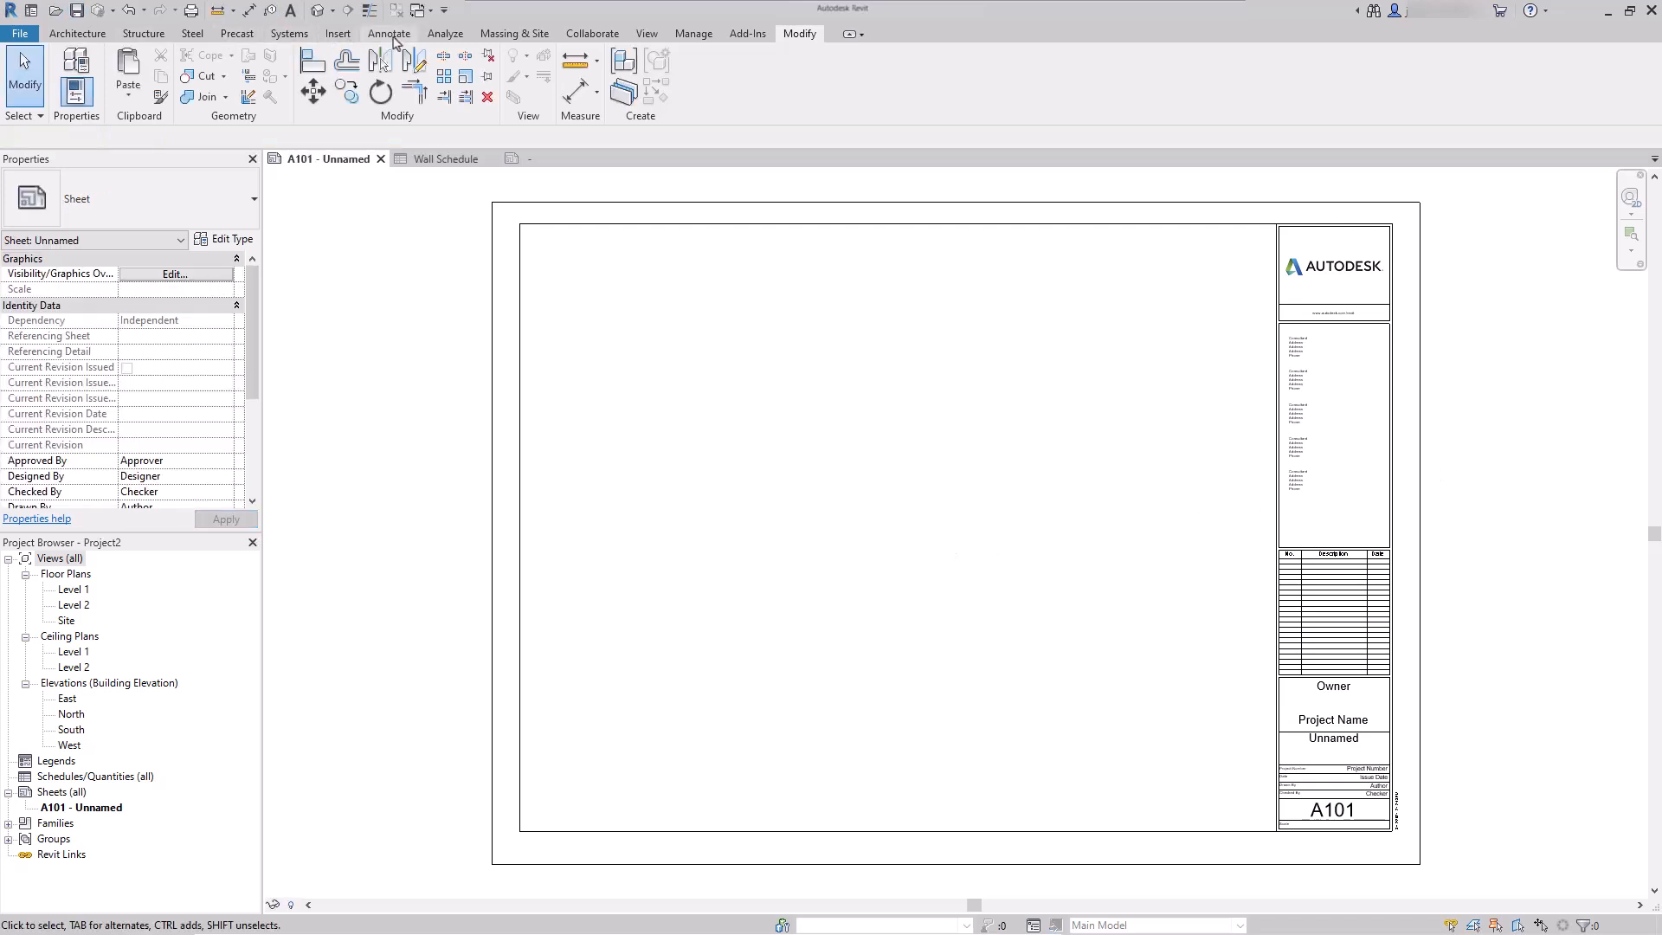
- Examine the type properties of the 1/4" Arial text type, including its text size
click(394, 39)
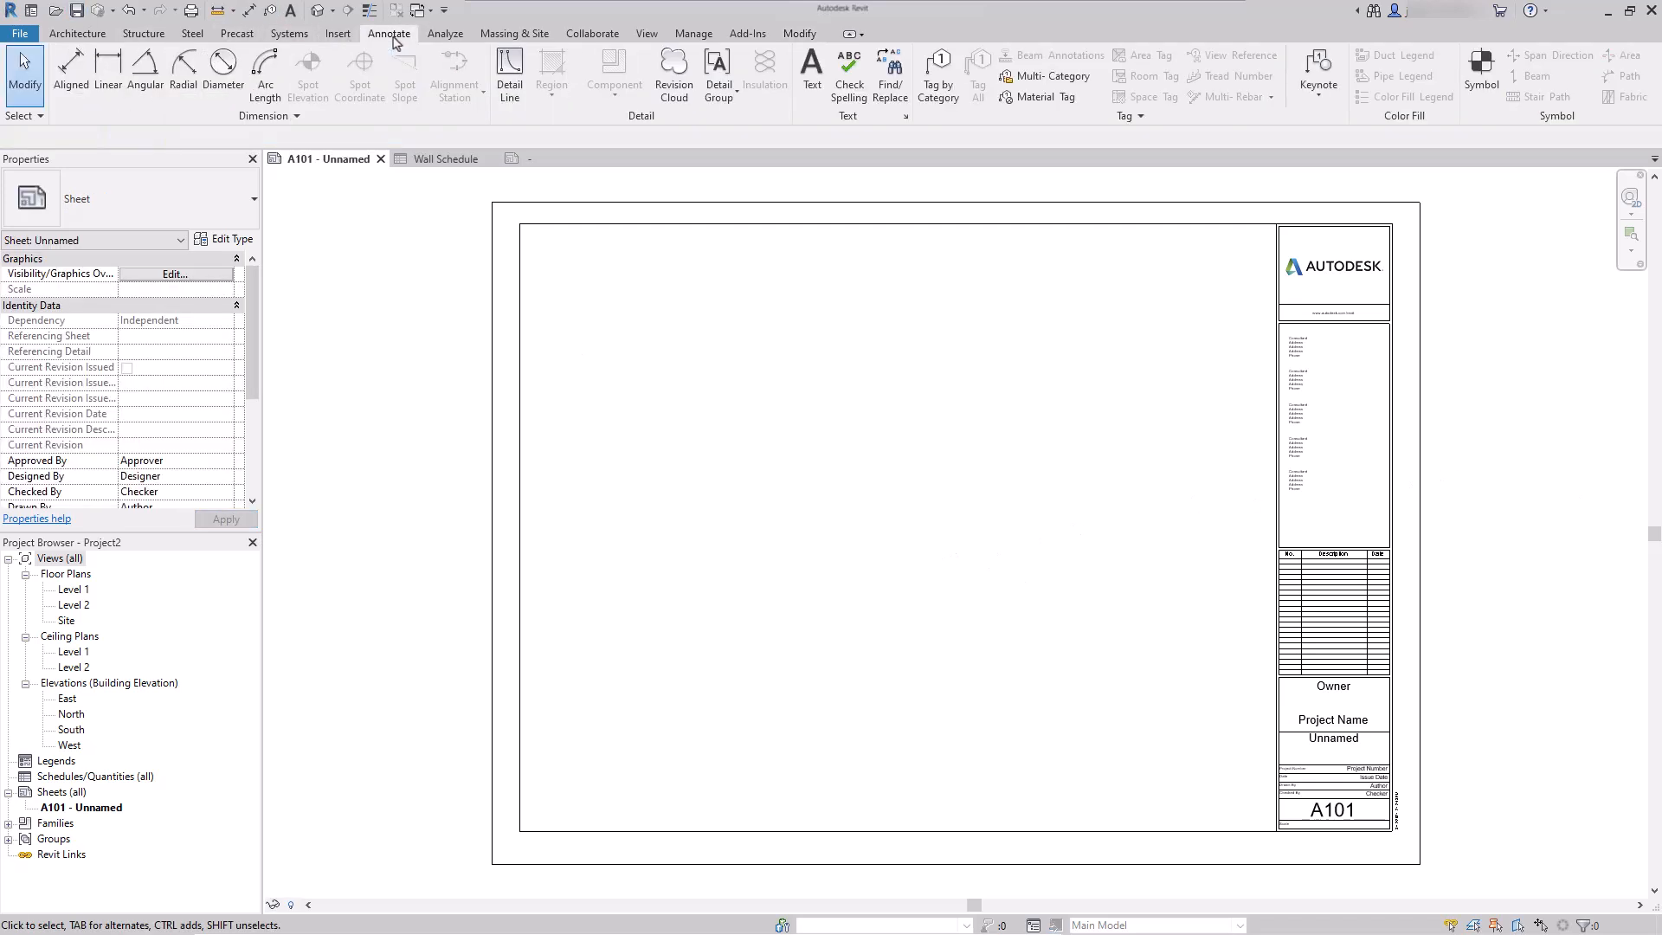
click(812, 73)
click(216, 211)
click(227, 232)
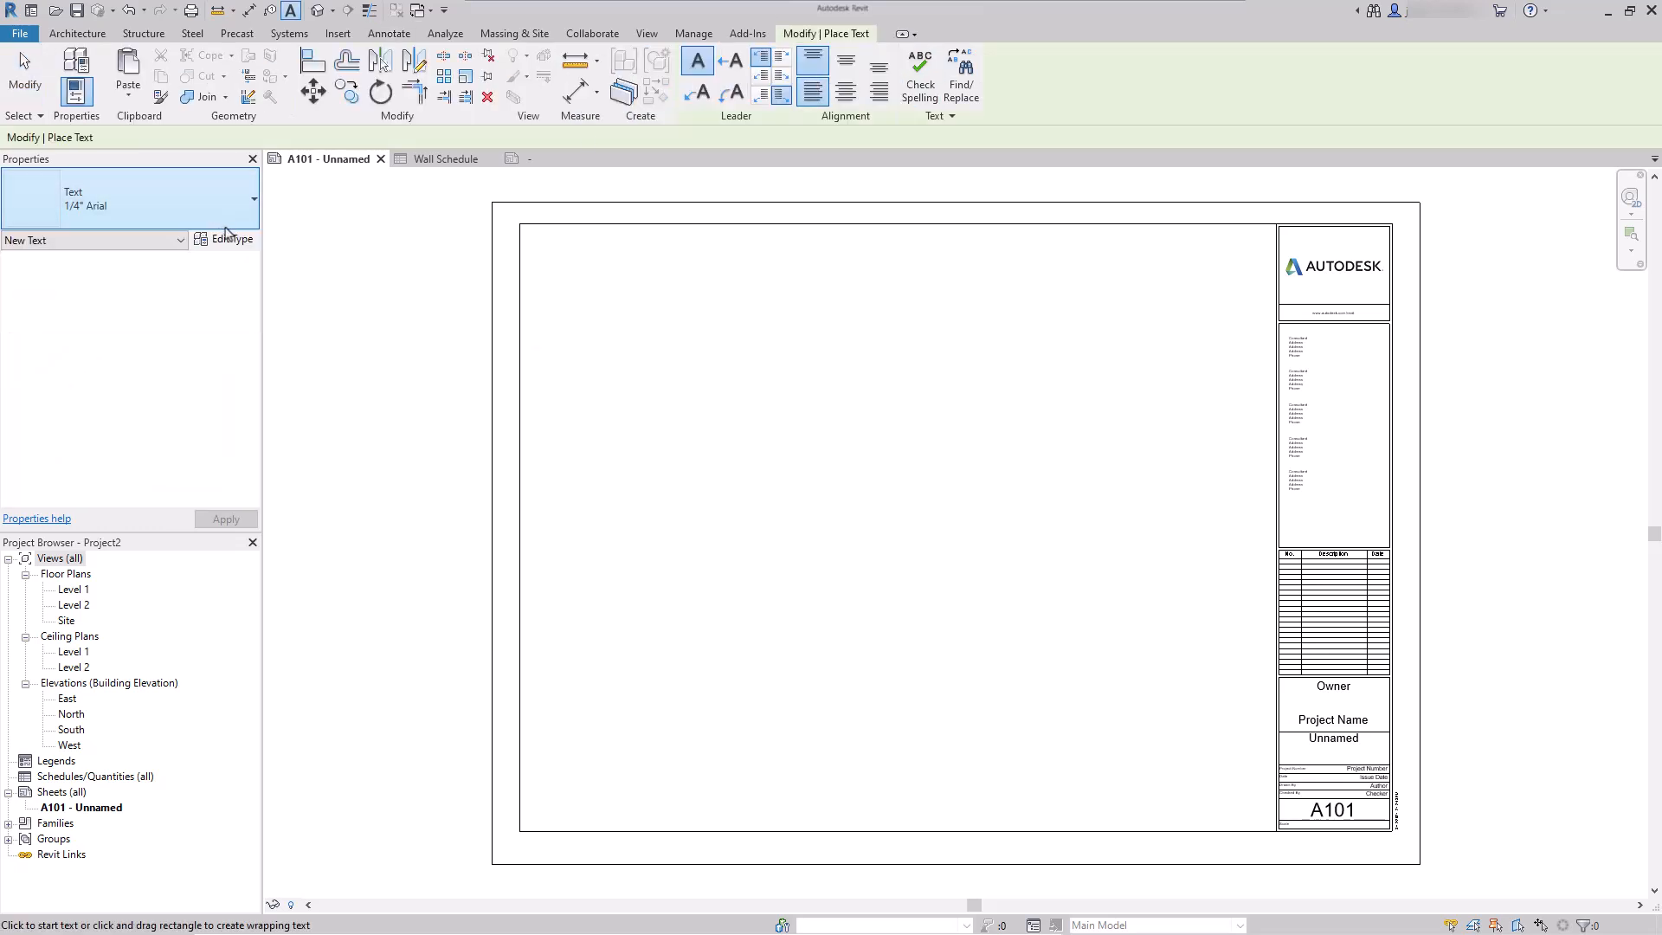
click(232, 240)
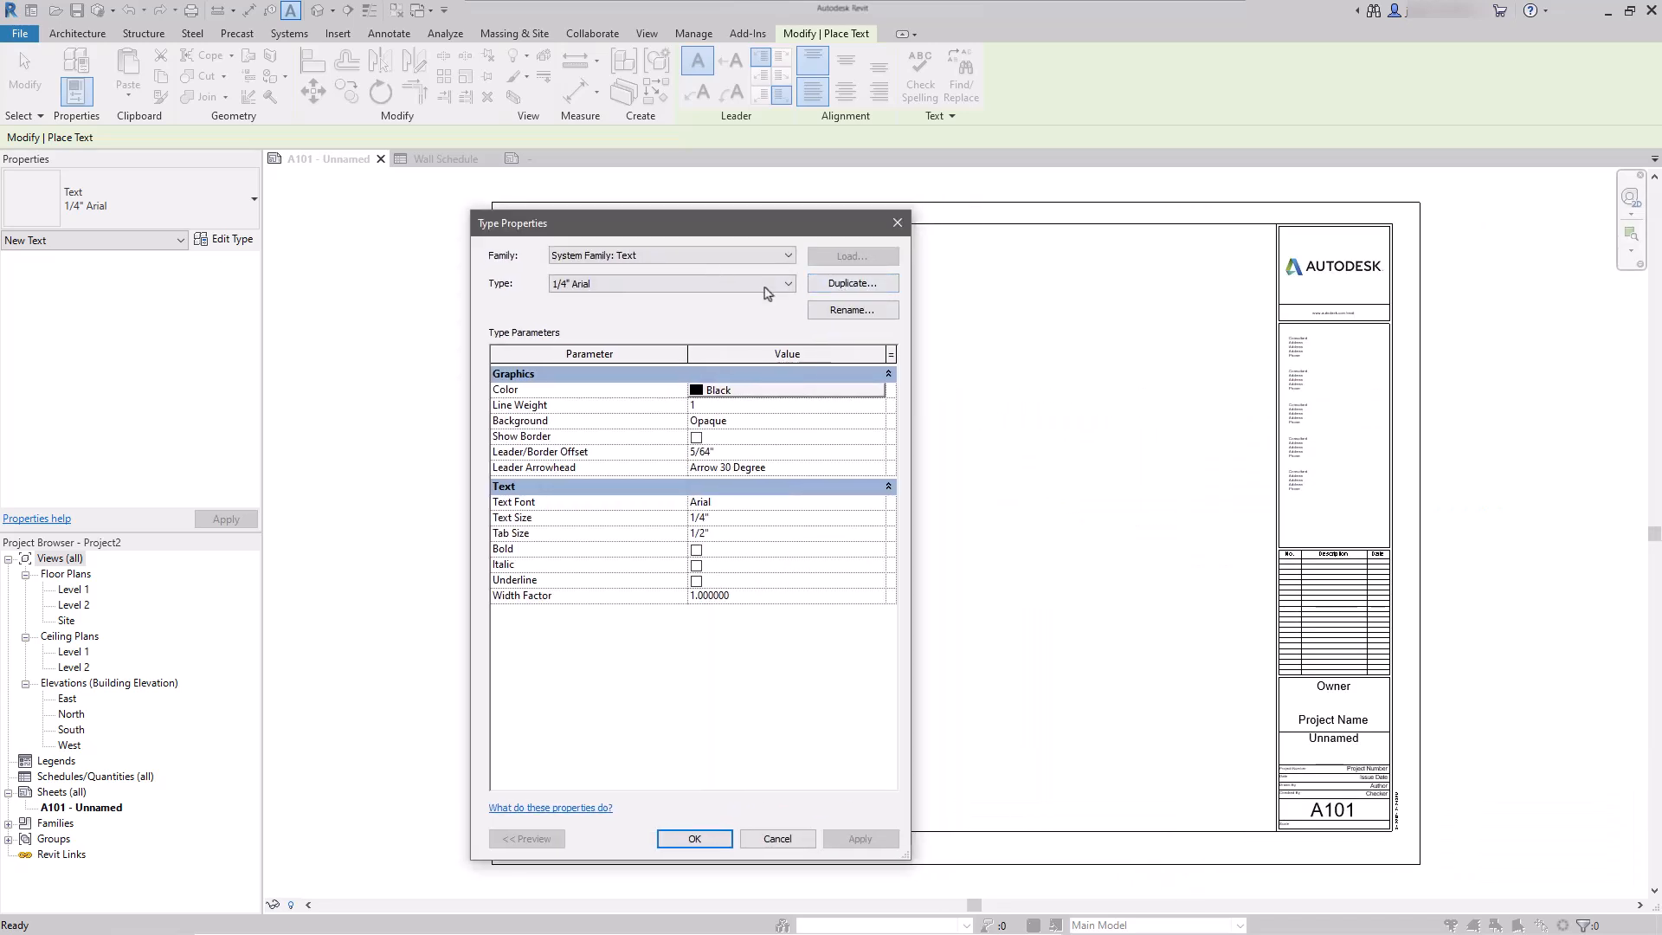
click(722, 518)
click(695, 838)
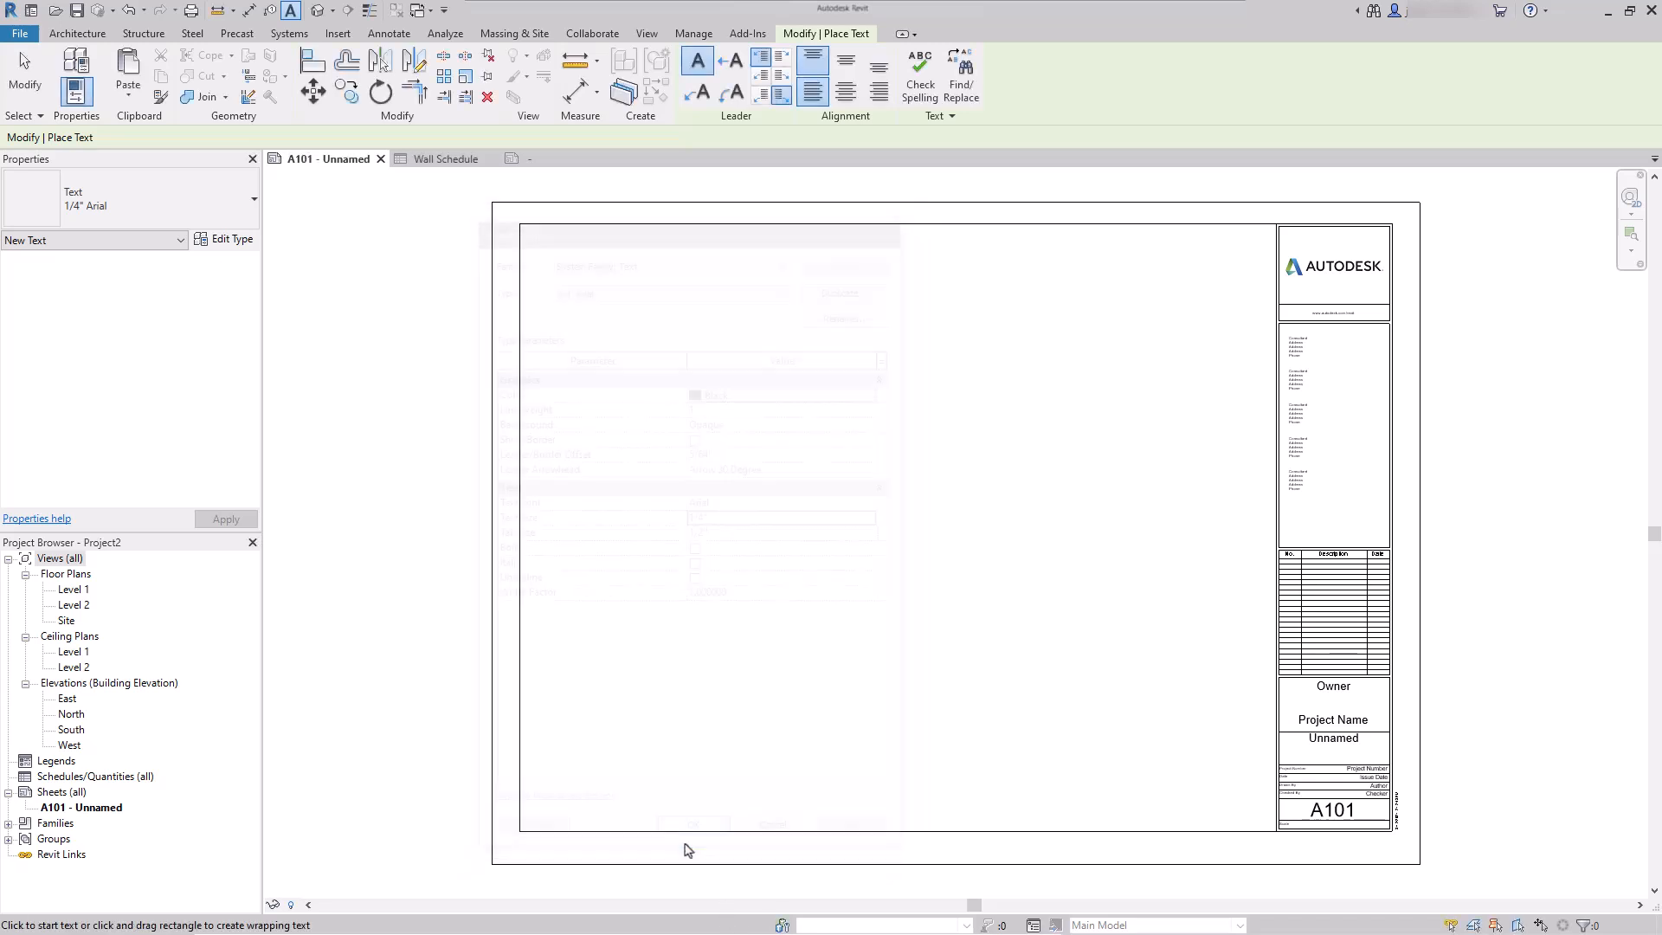
click(69, 37)
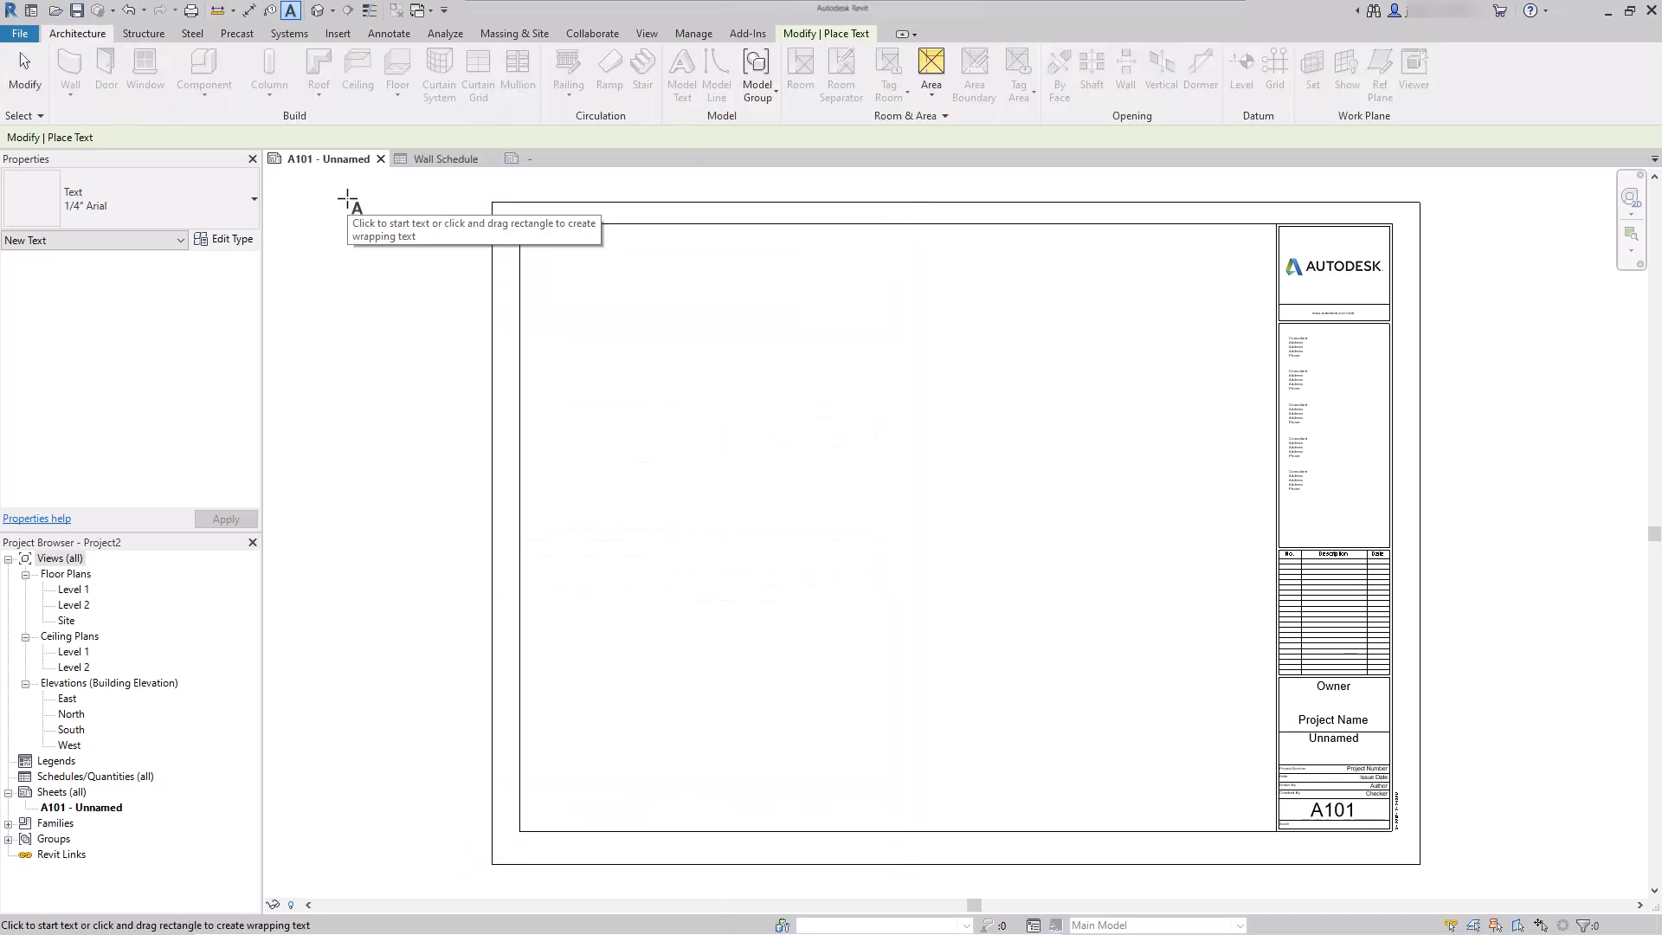
key(Escape)
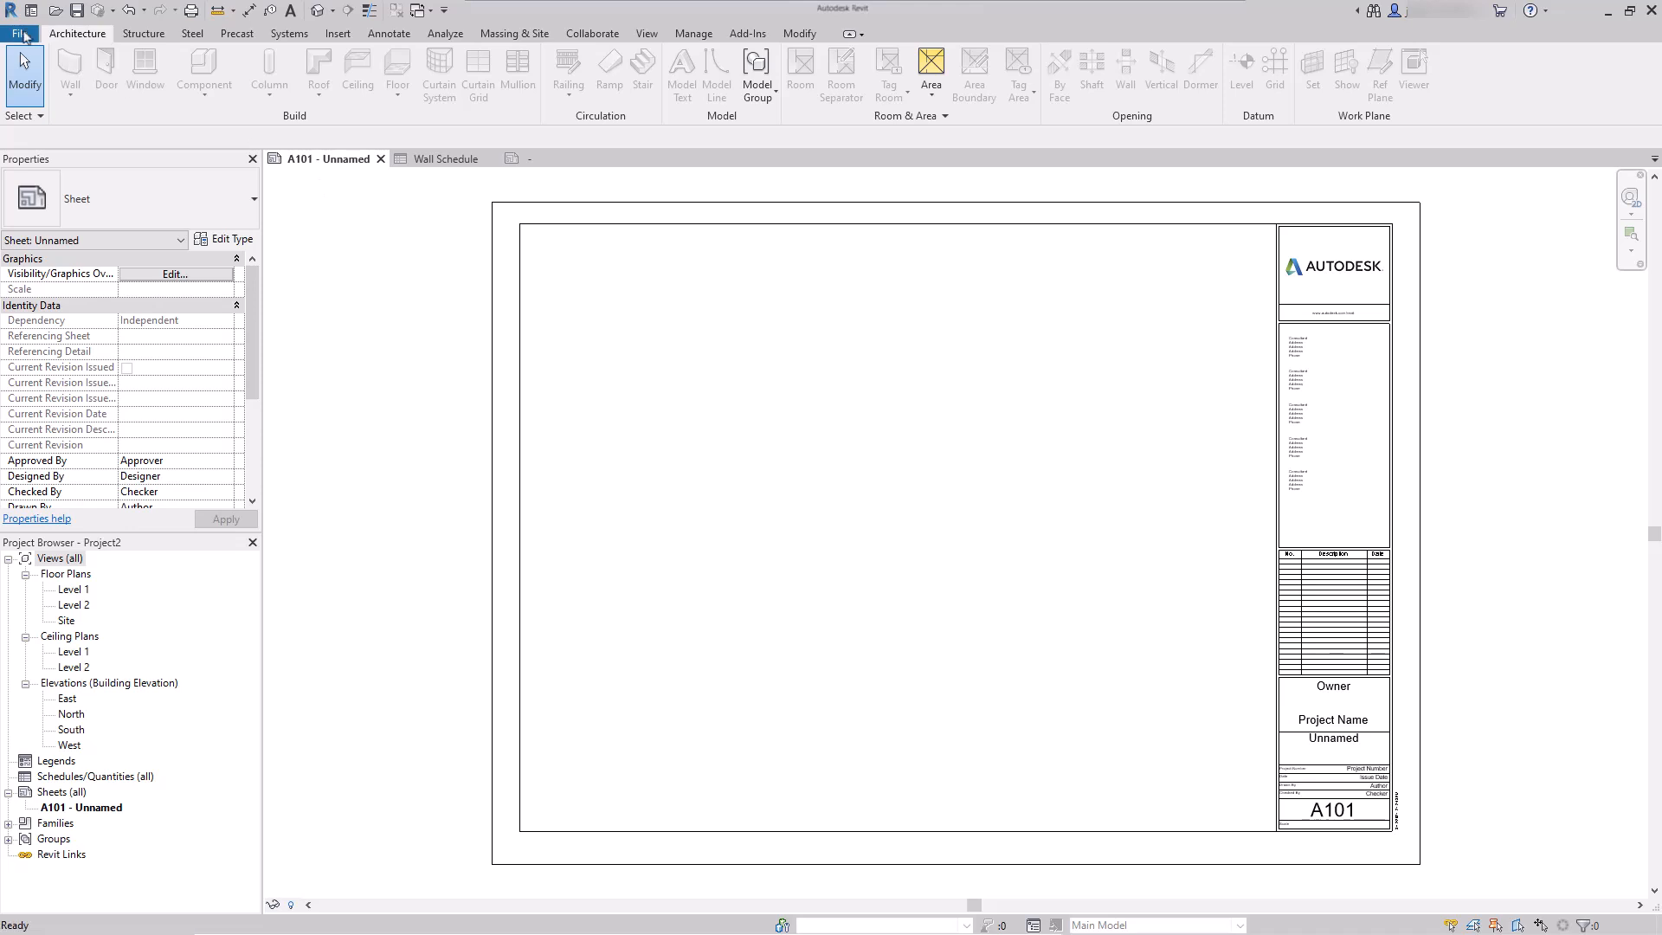
- Start saving the current project as a template
click(21, 35)
mouse_move(86, 242)
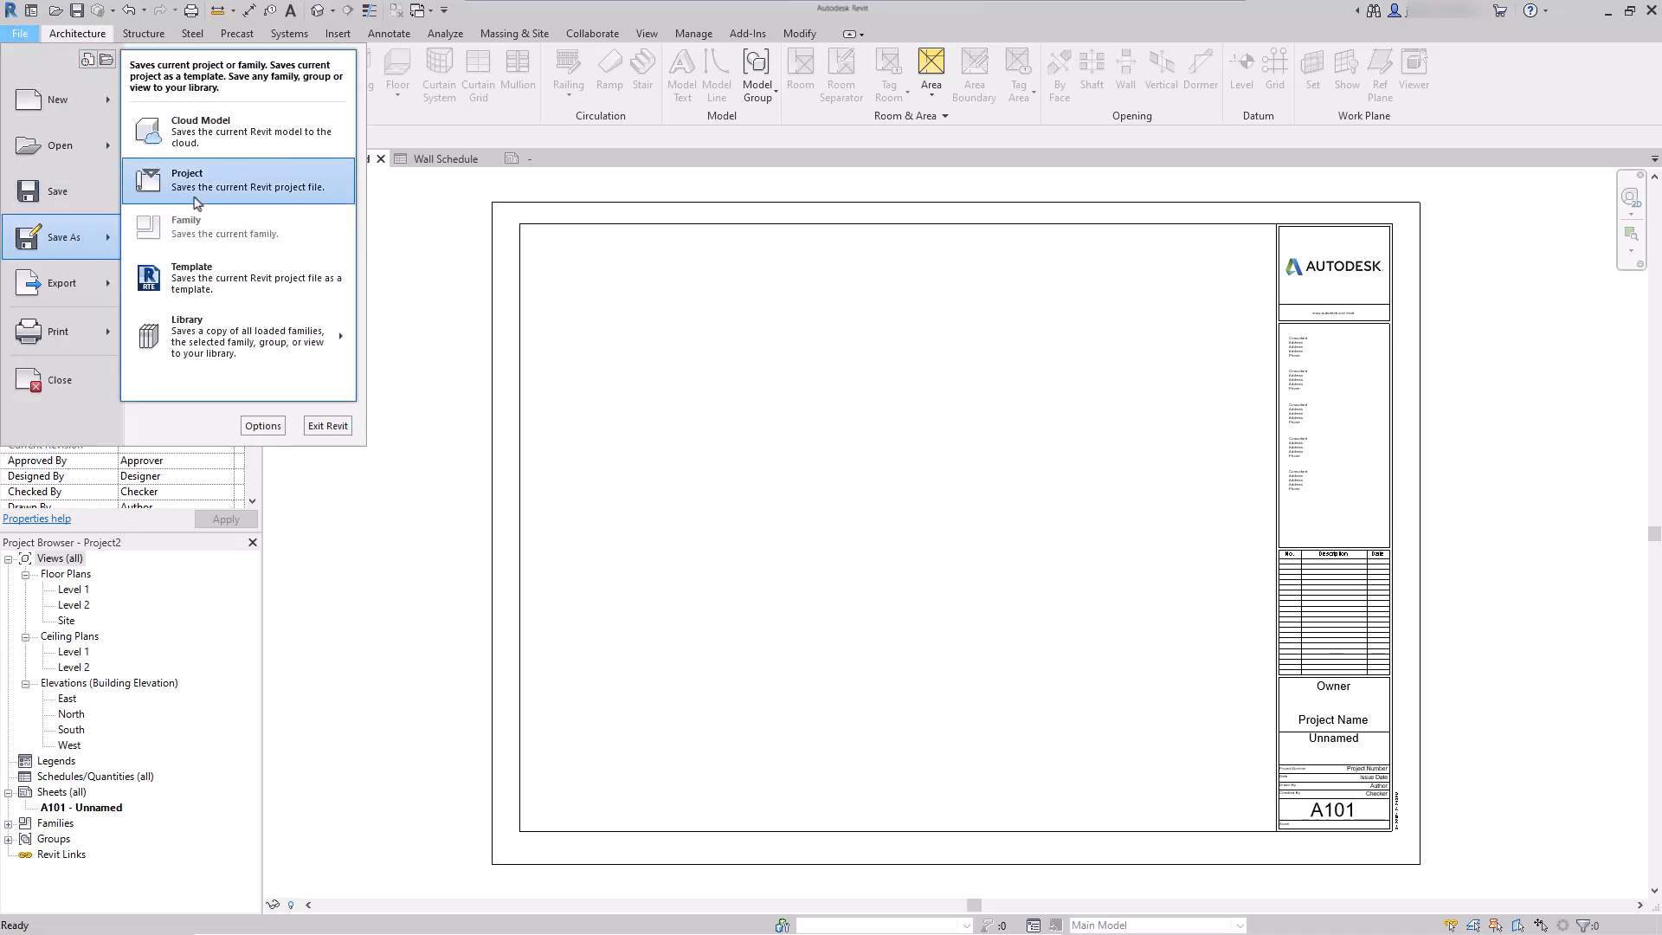
click(211, 288)
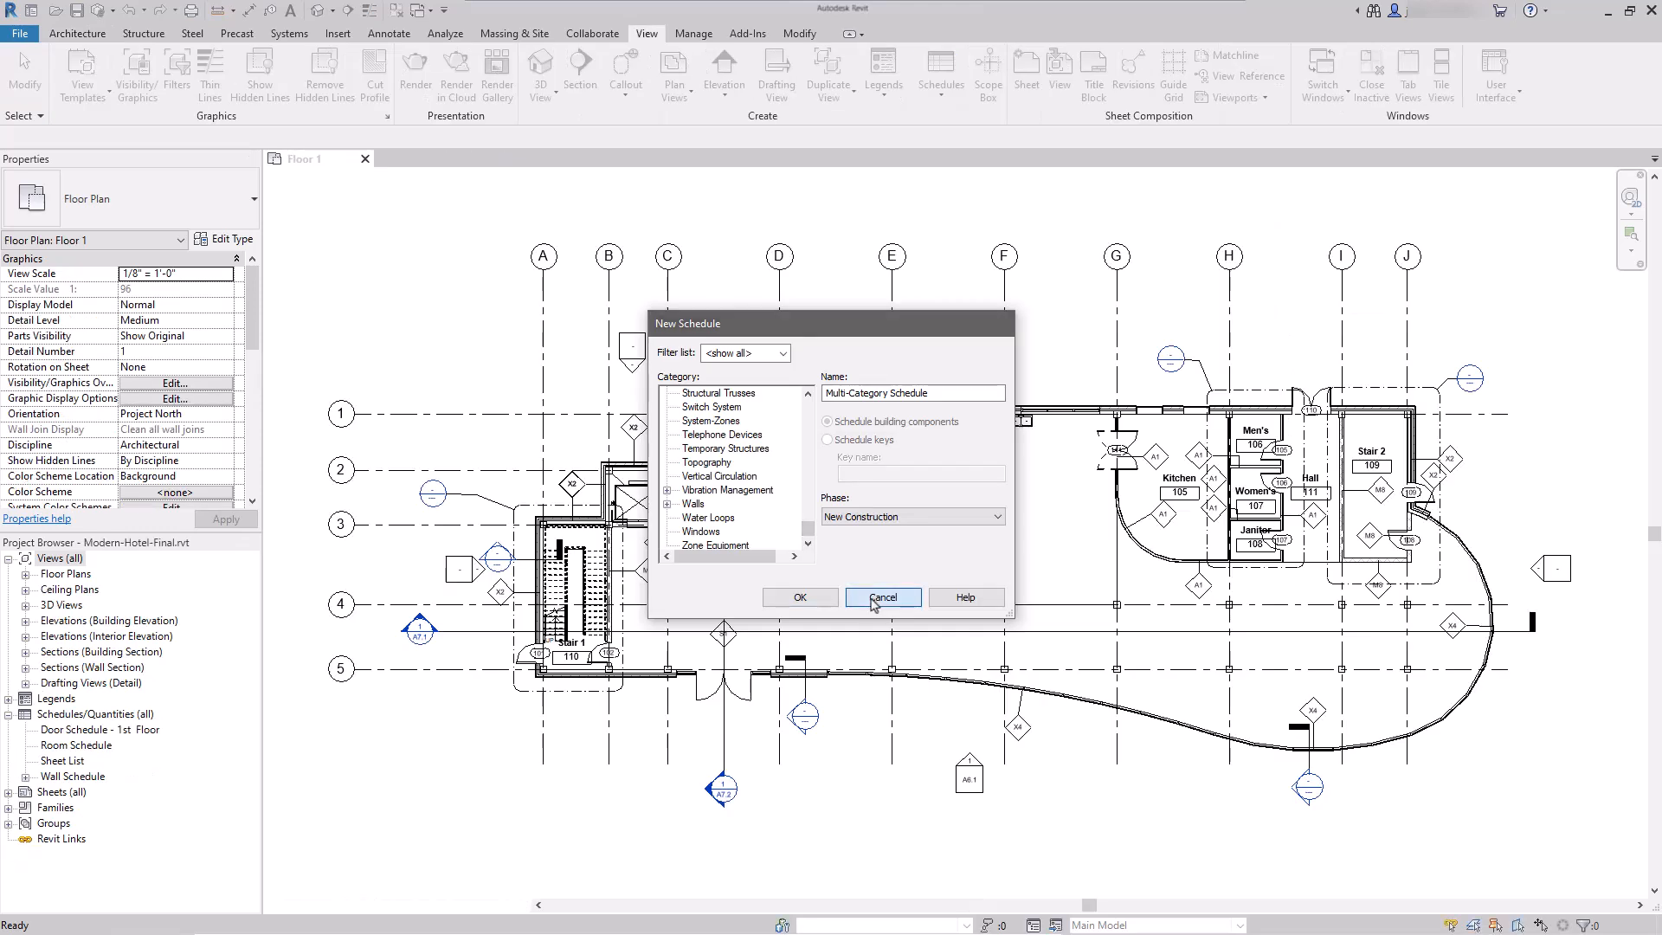
- Dismiss the new schedule setup and open the Wall Schedule of the Modern-Hotel-Final project through to its grand total row
click(883, 598)
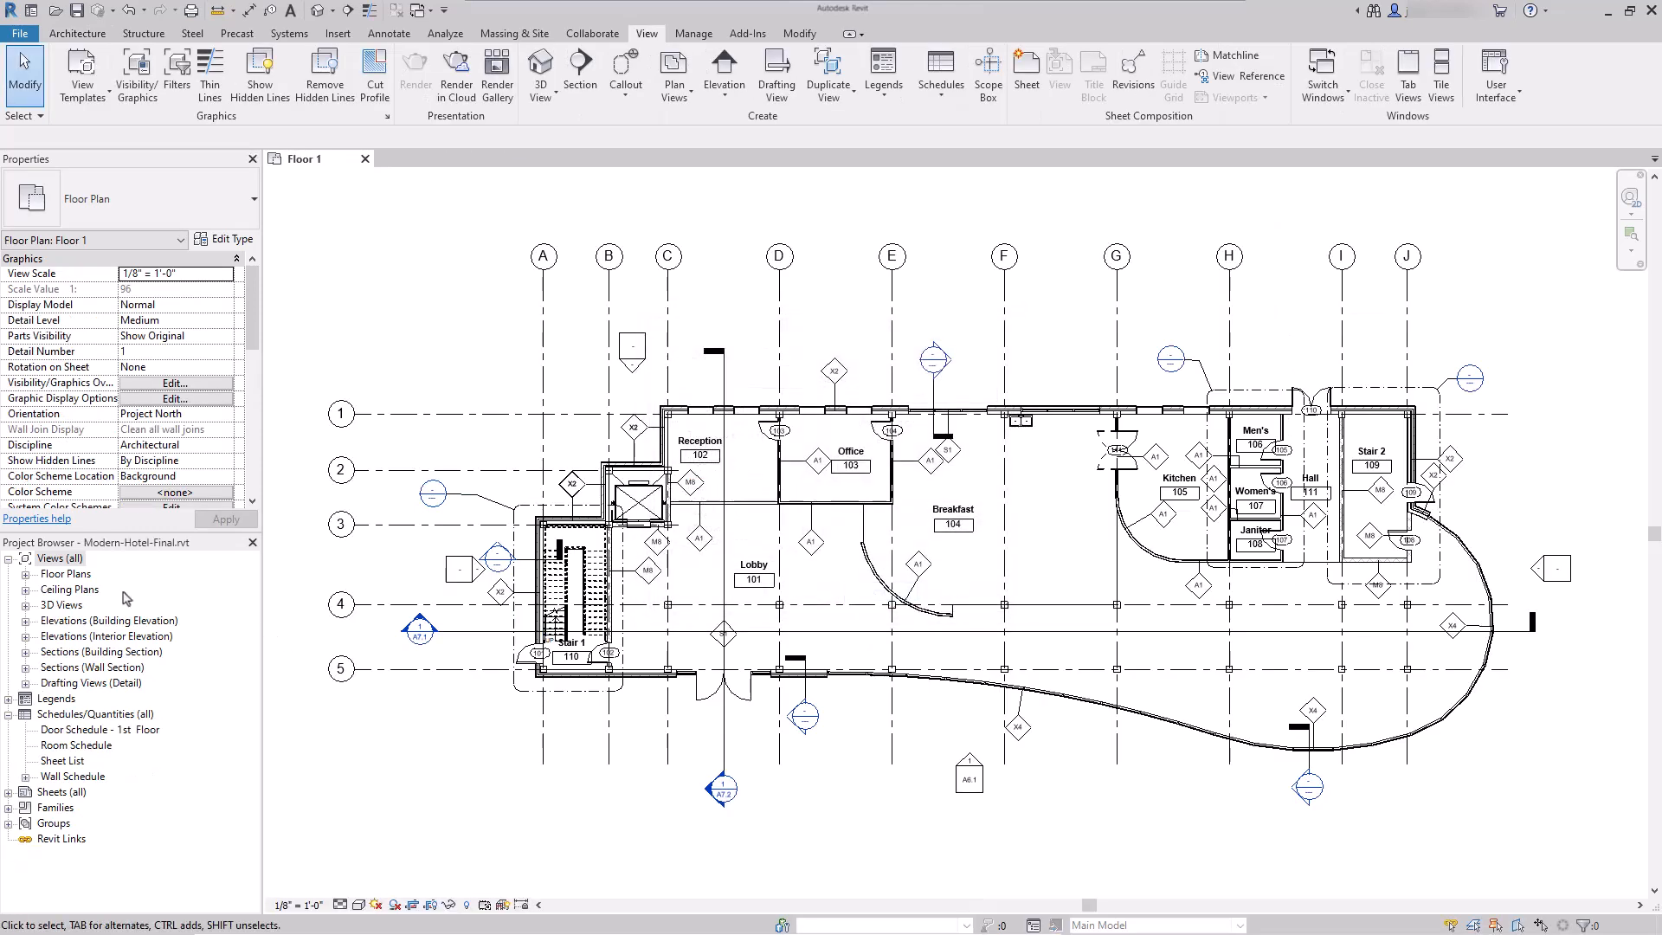
click(52, 558)
click(77, 717)
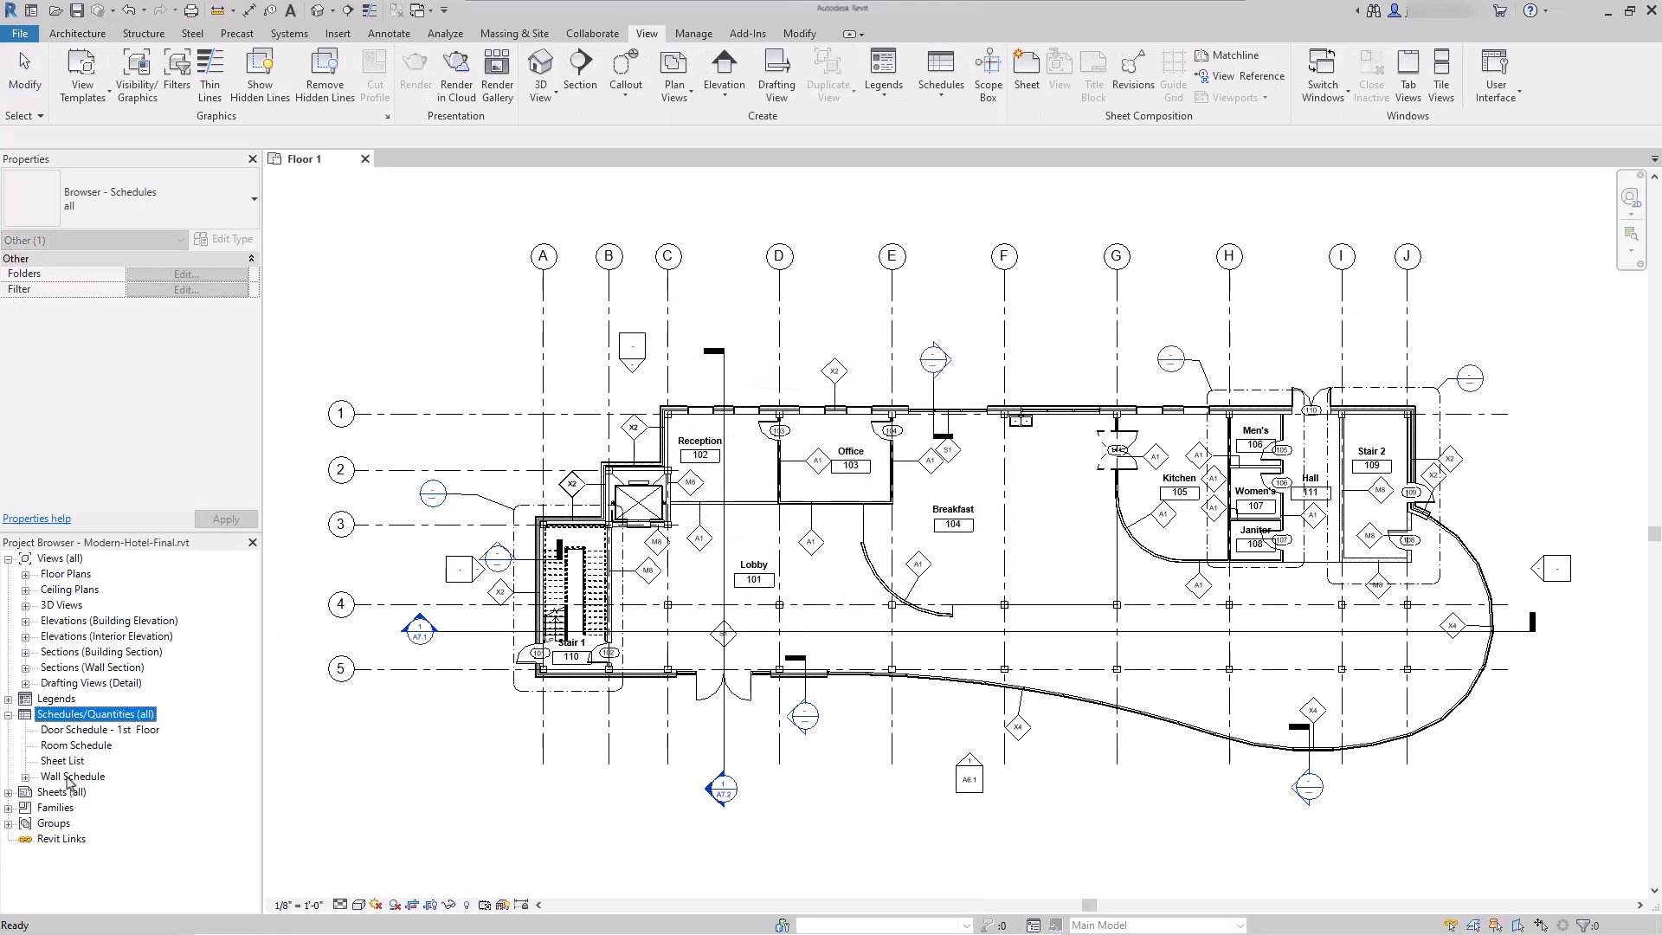
double_click(71, 777)
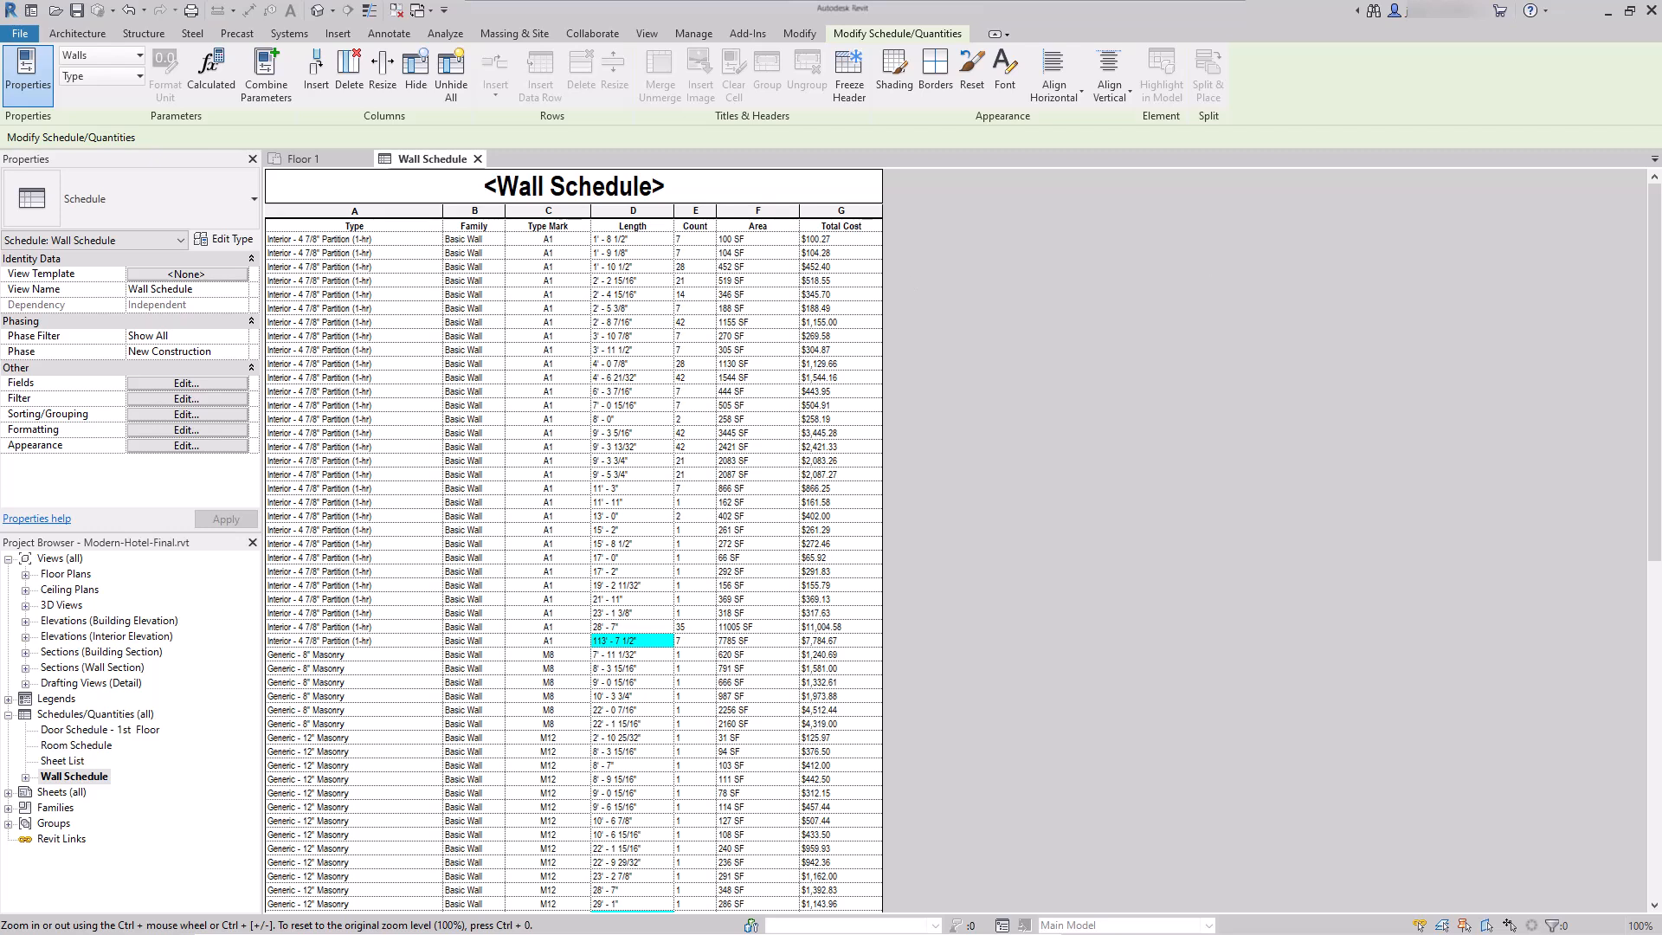
drag(1648, 212, 1585, 545)
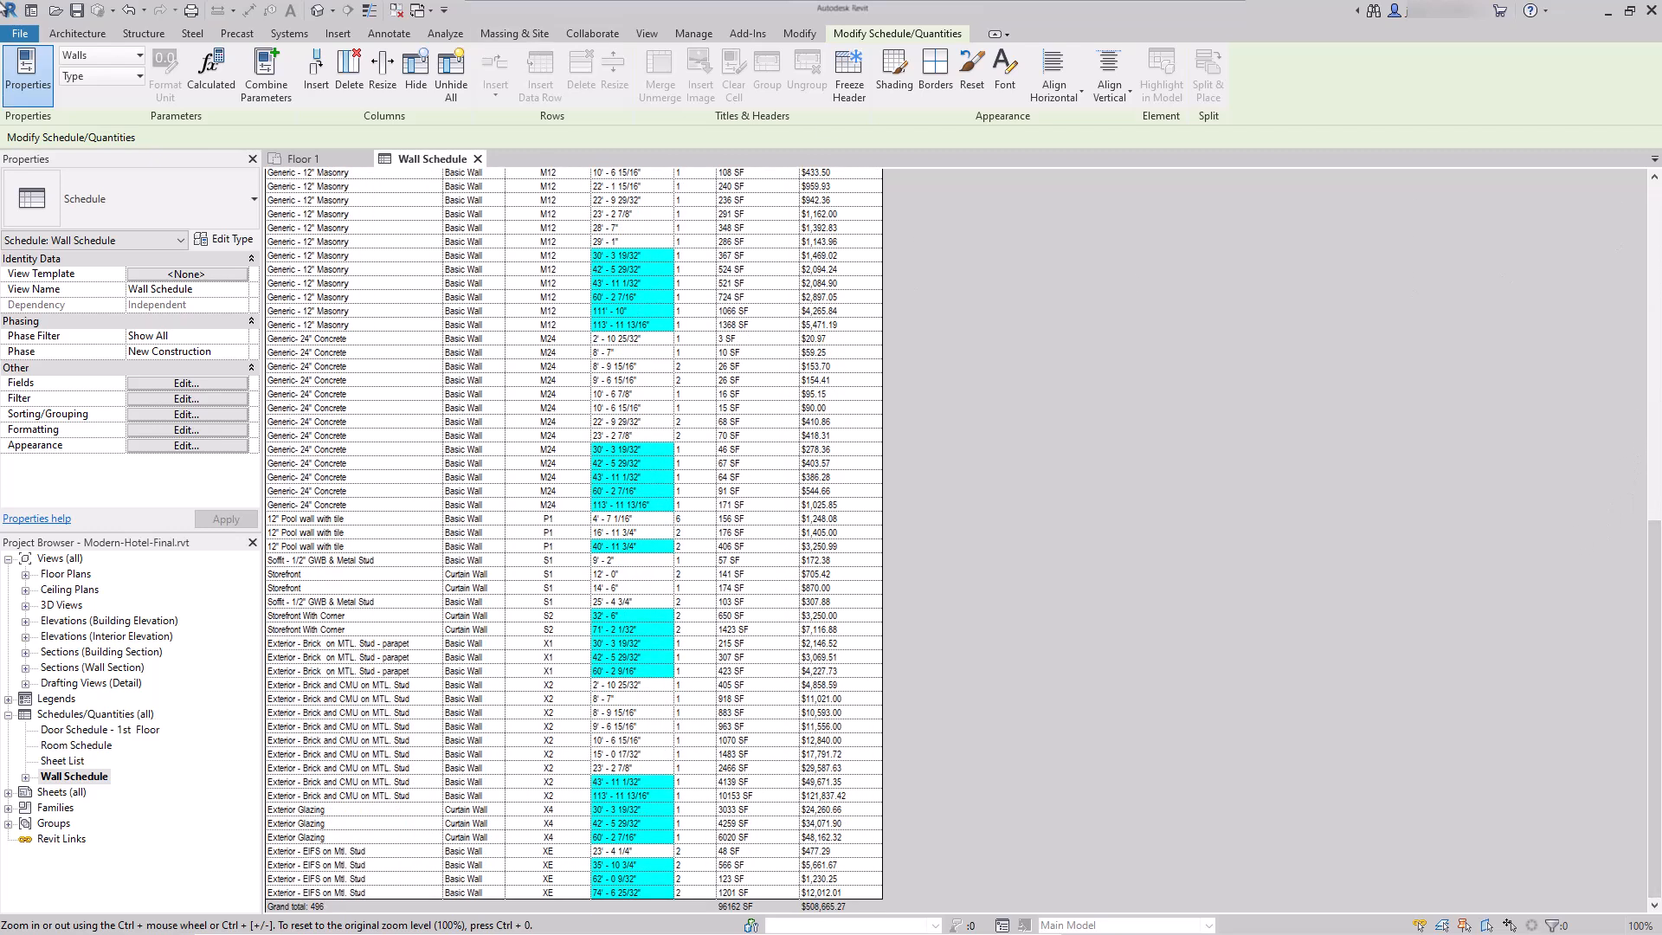
- Examine the Wall Schedule's field, filter, sorting/grouping, formatting and appearance settings
click(186, 383)
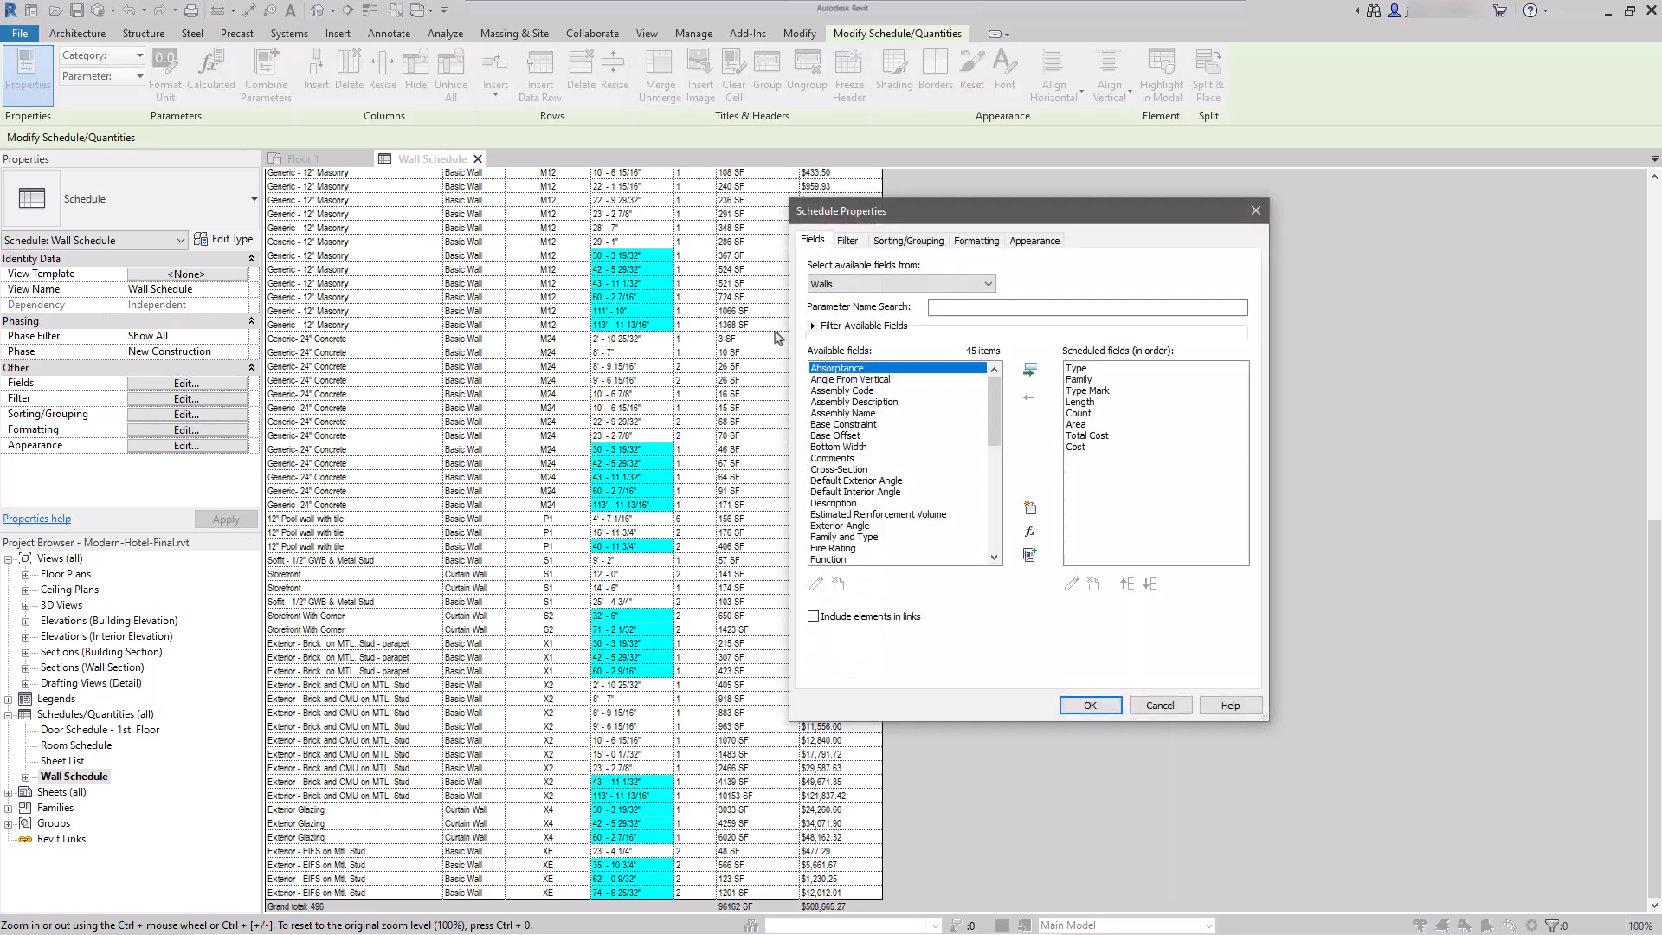
click(1079, 448)
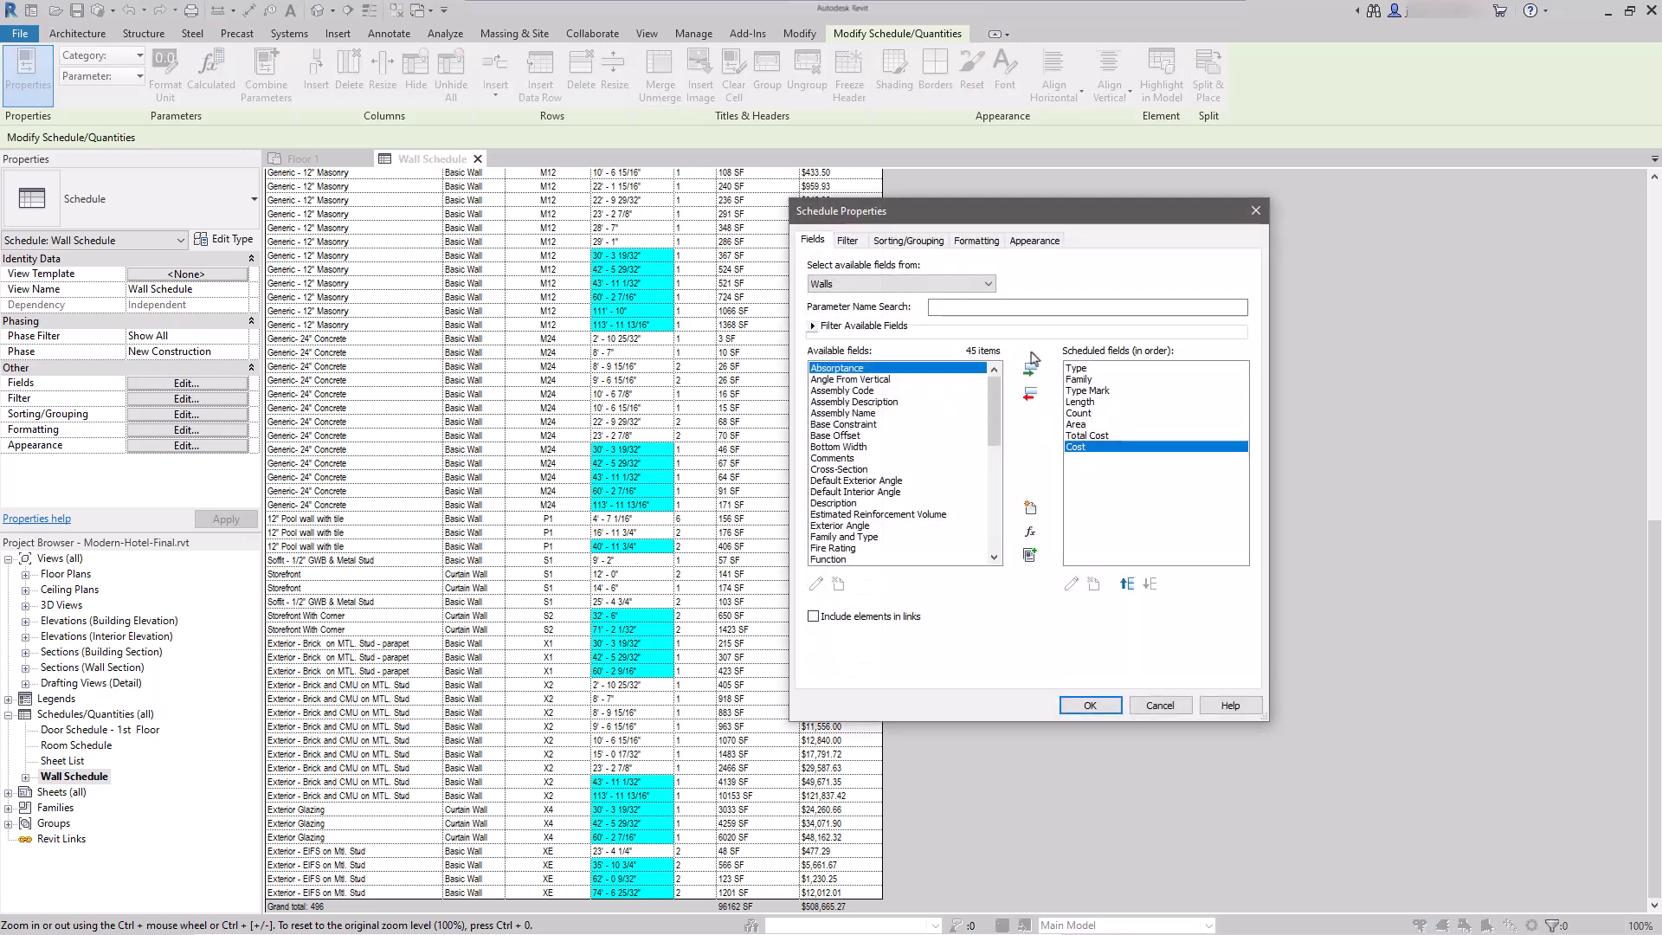
click(848, 242)
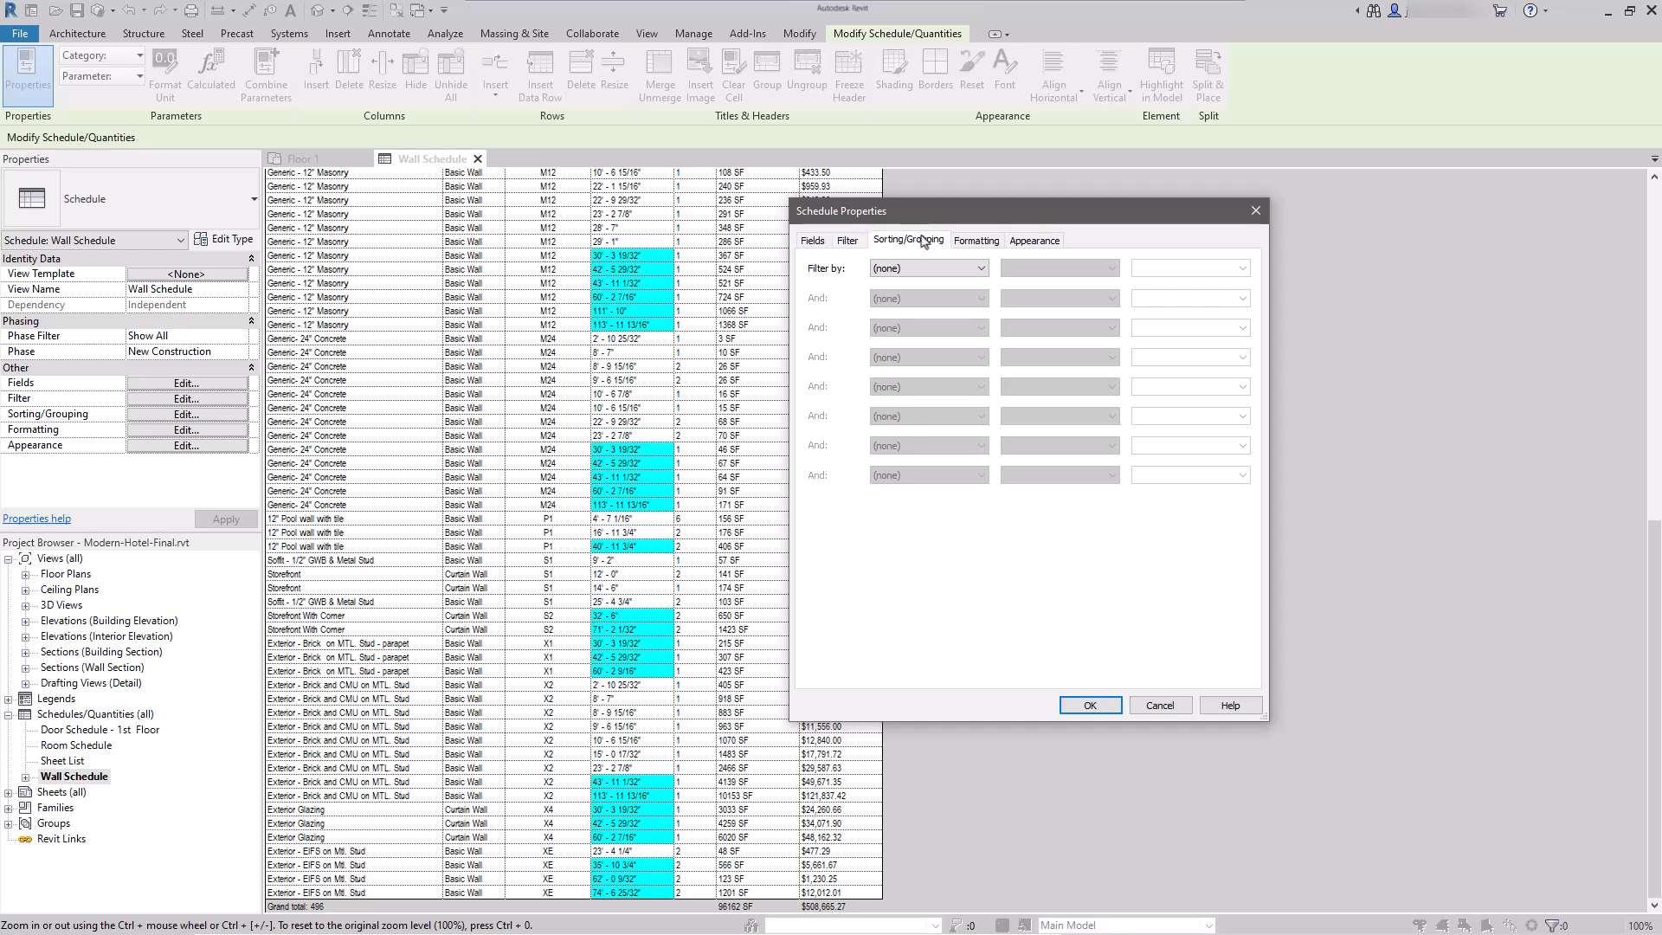
click(922, 240)
click(984, 243)
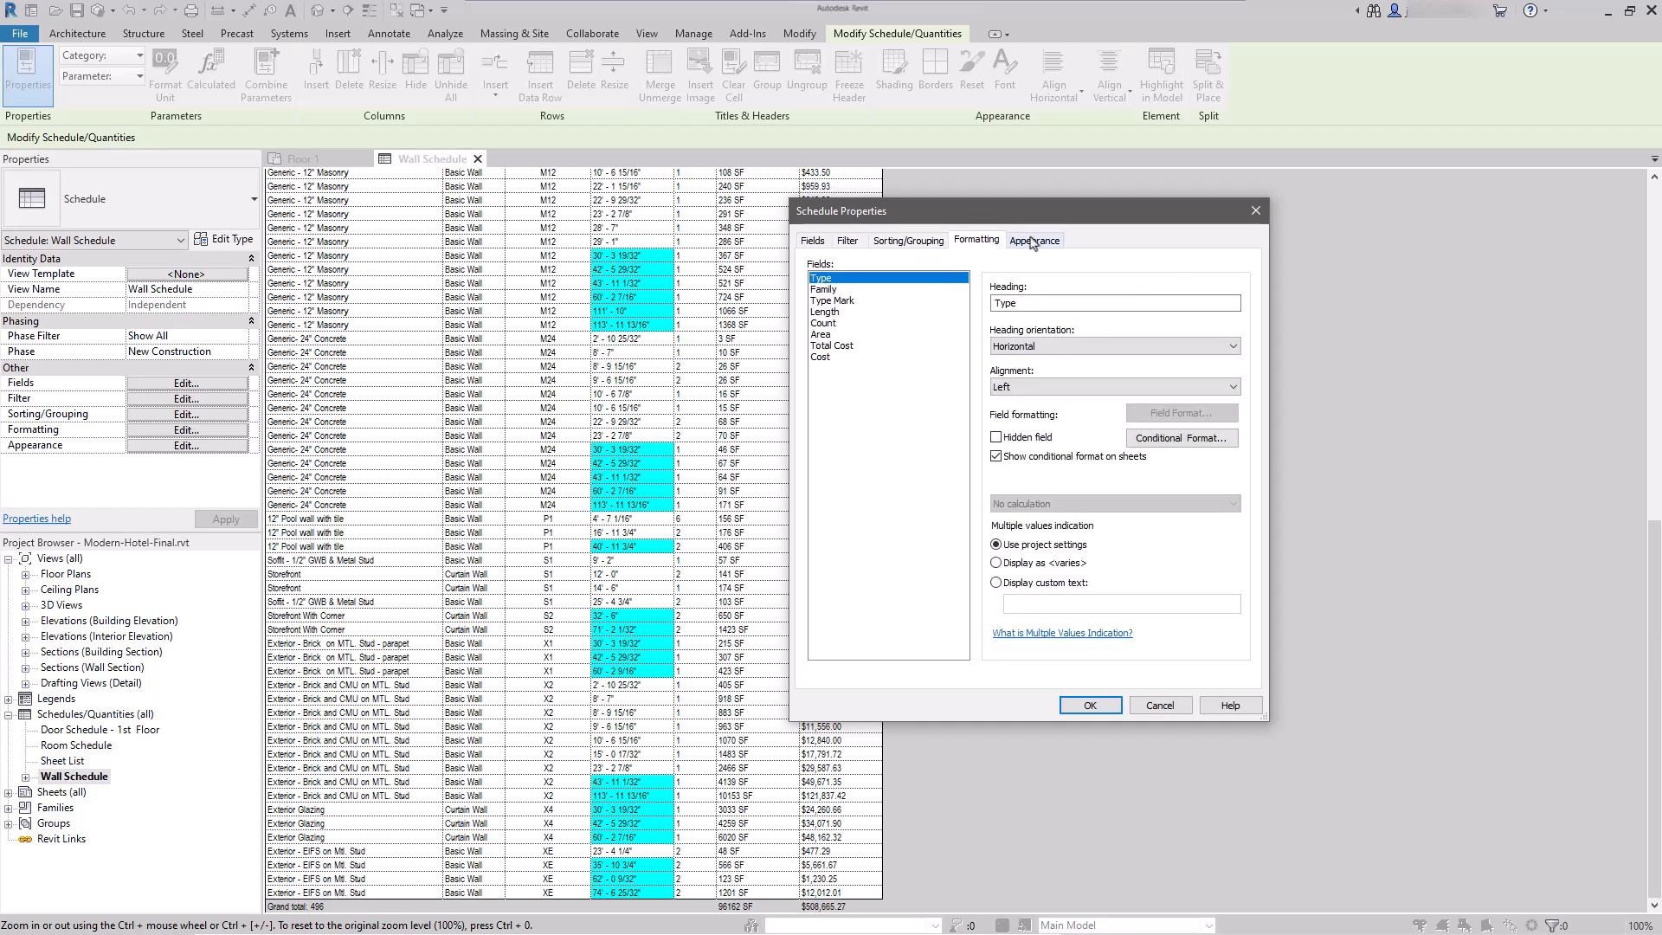
click(1032, 243)
click(883, 242)
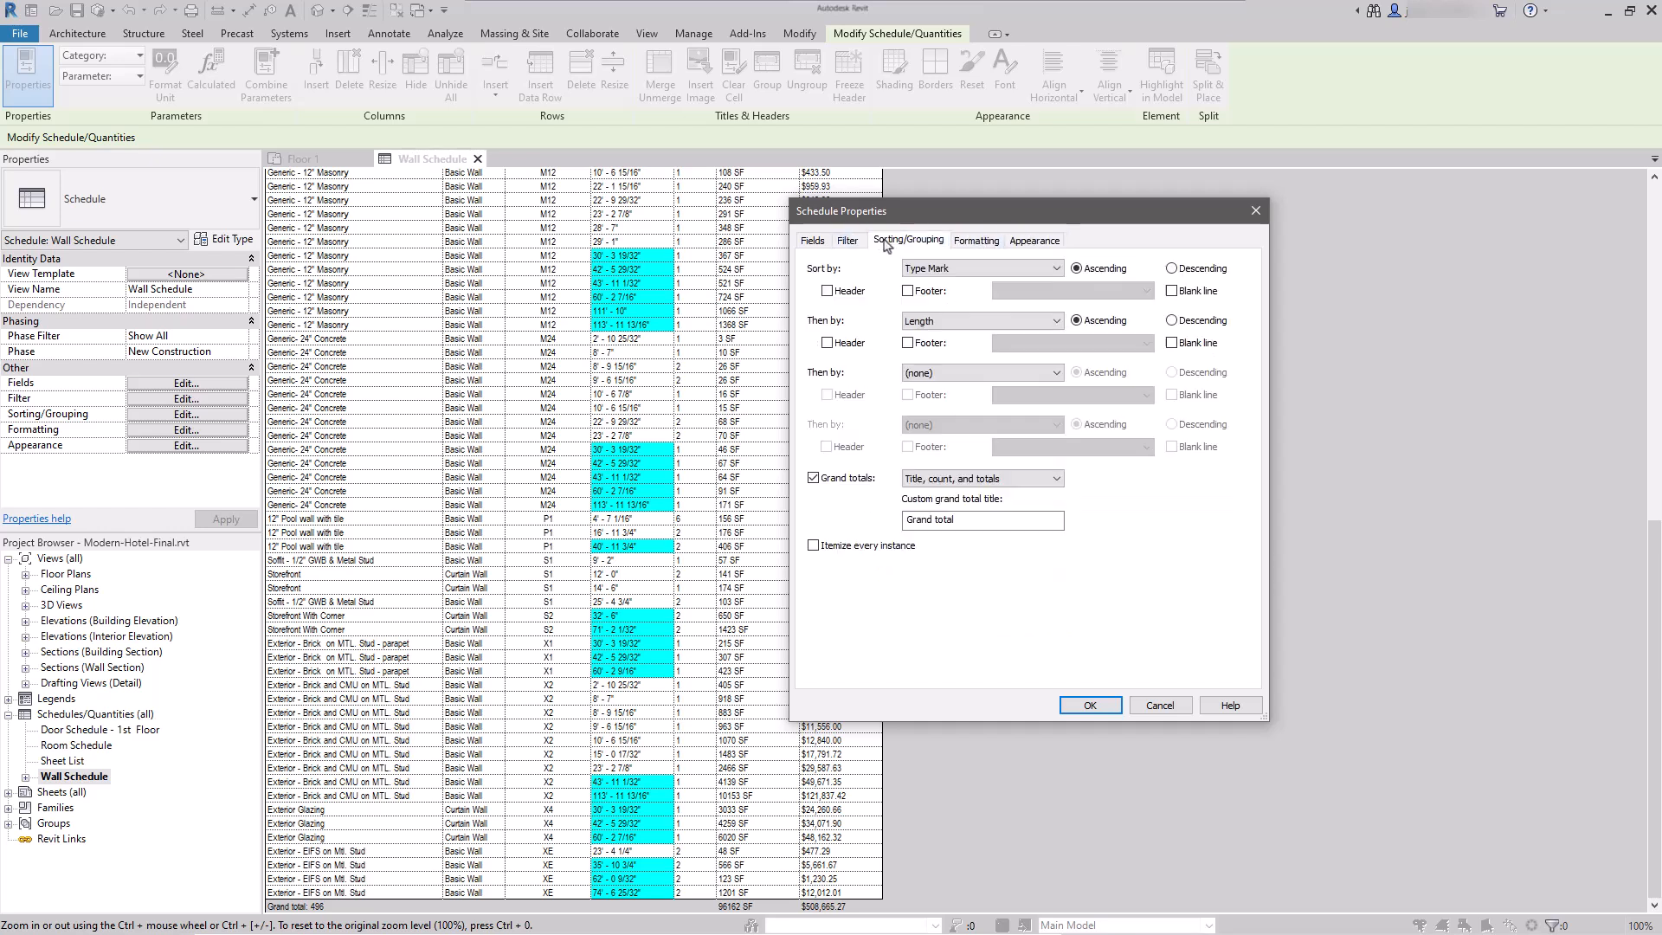
- Set the Wall Schedule's Cost field to calculate totals
click(976, 241)
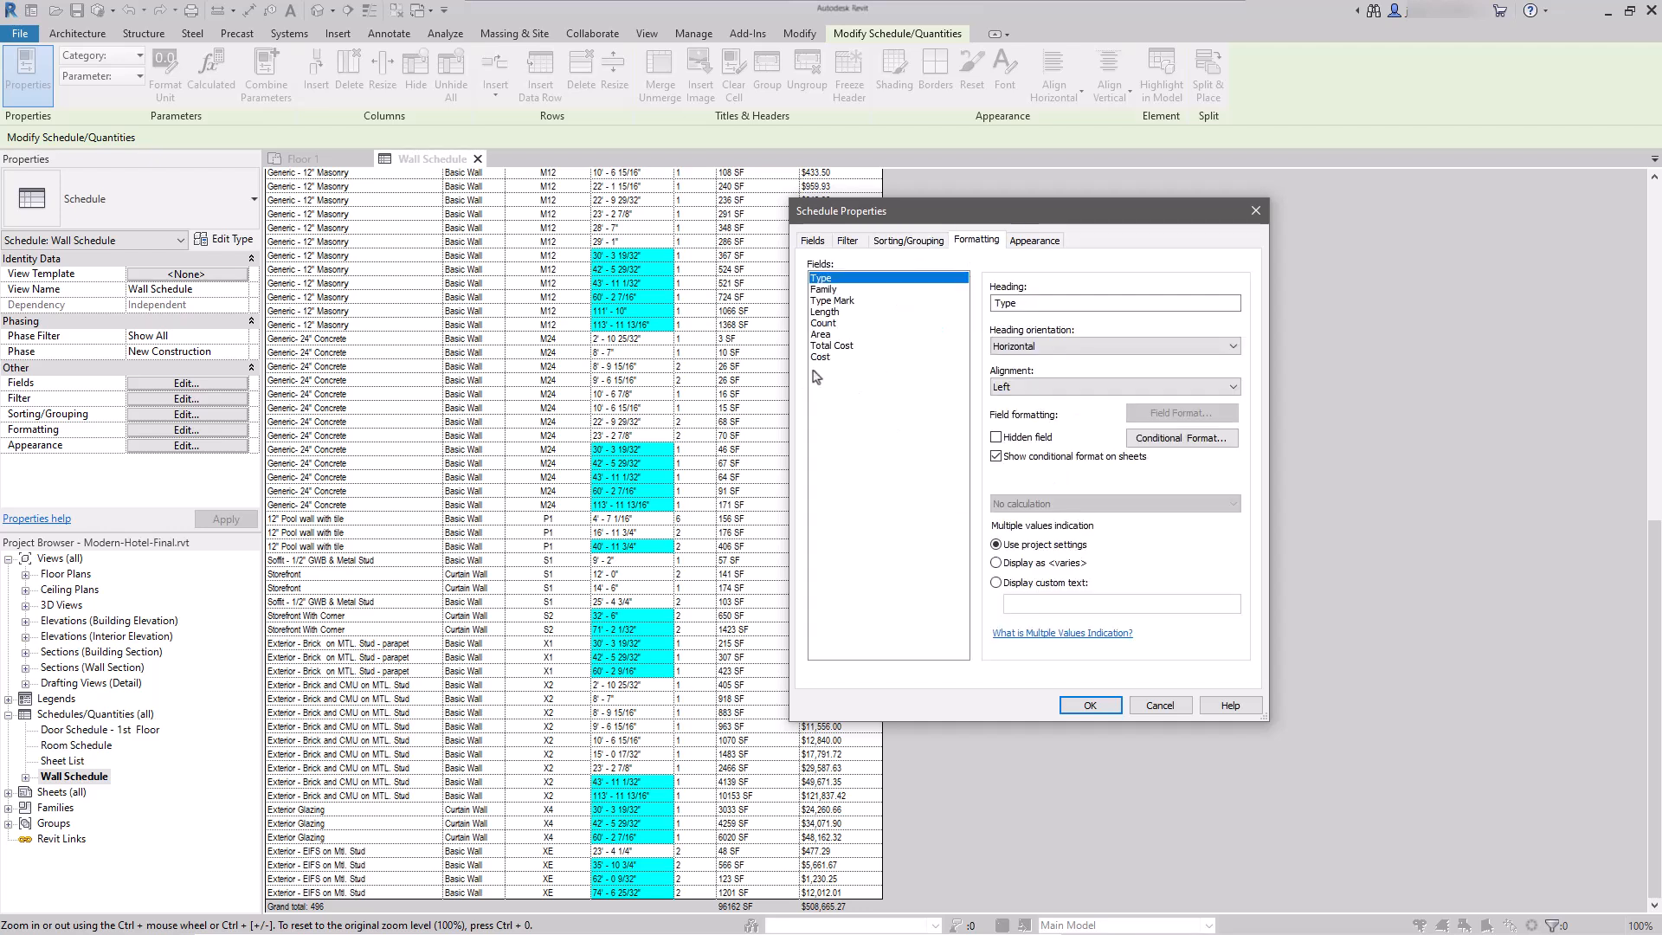
click(822, 357)
click(1009, 503)
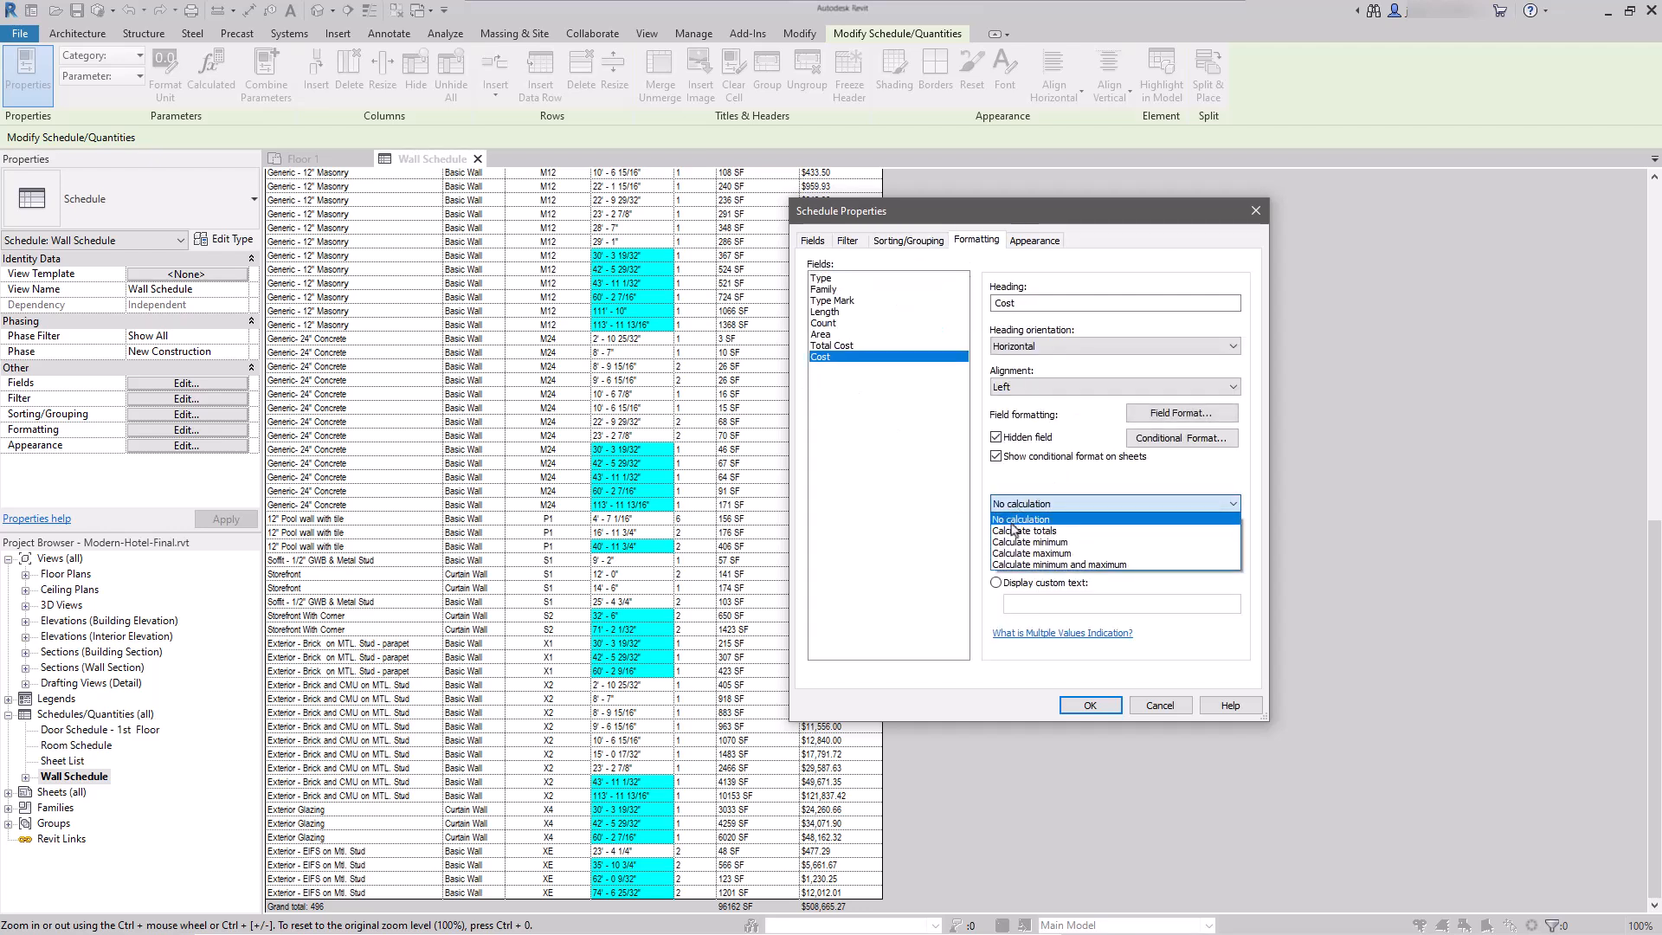
click(1012, 530)
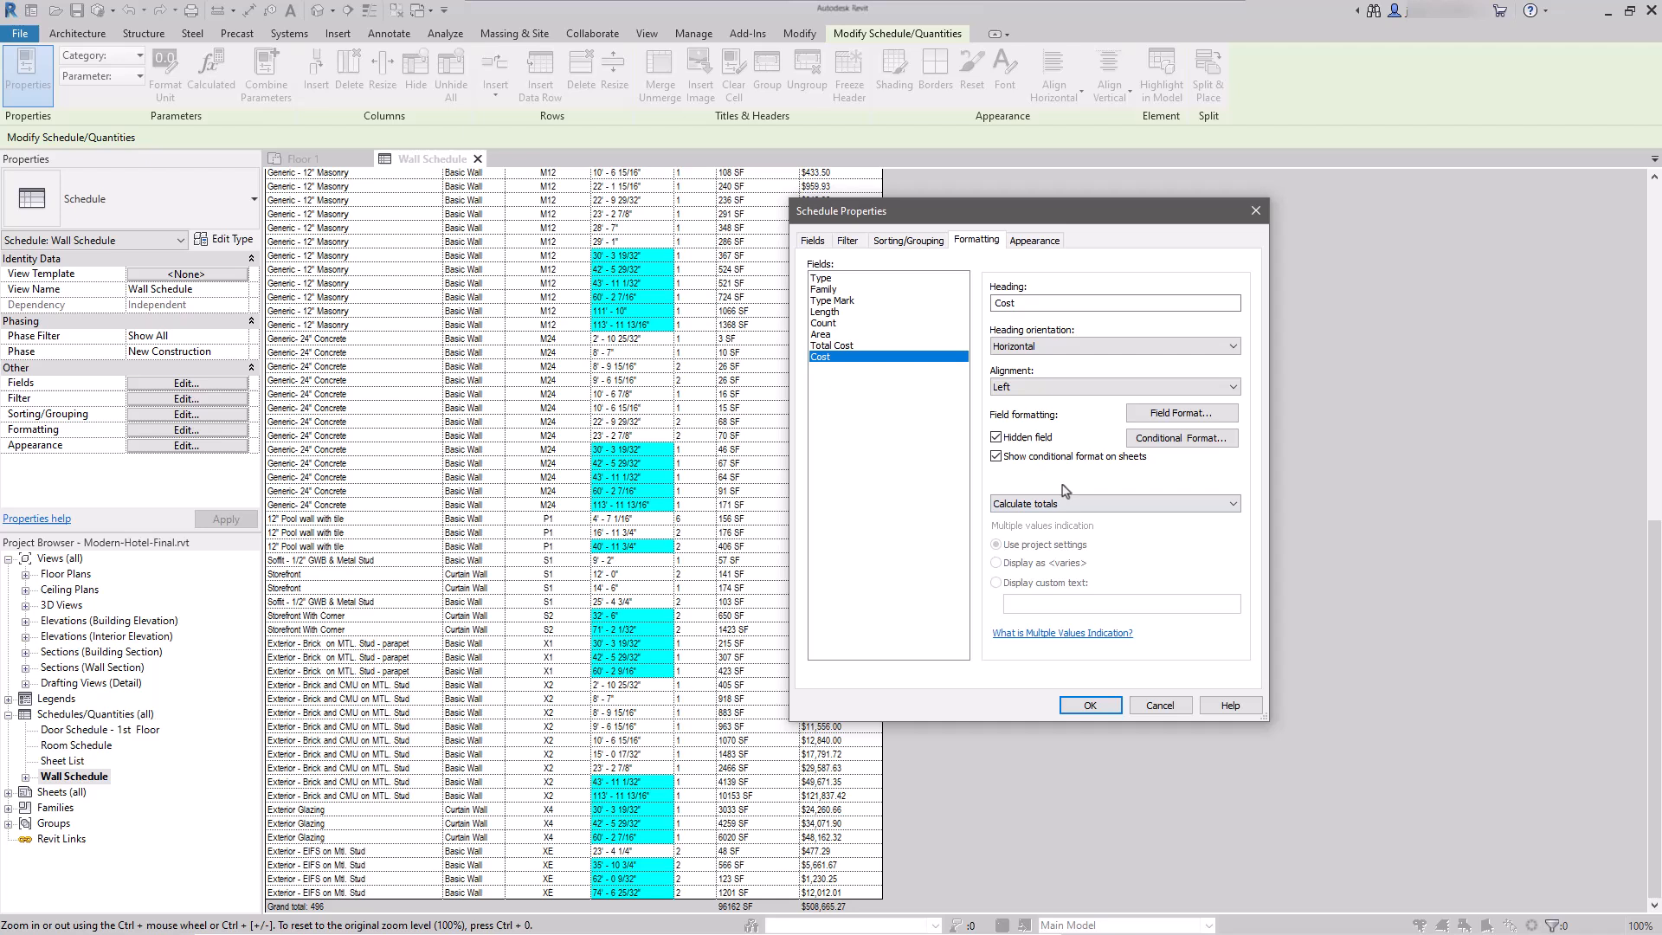
- Override the project settings in the Cost field's number format, keeping rounding at 2 decimal places
click(1161, 414)
click(944, 348)
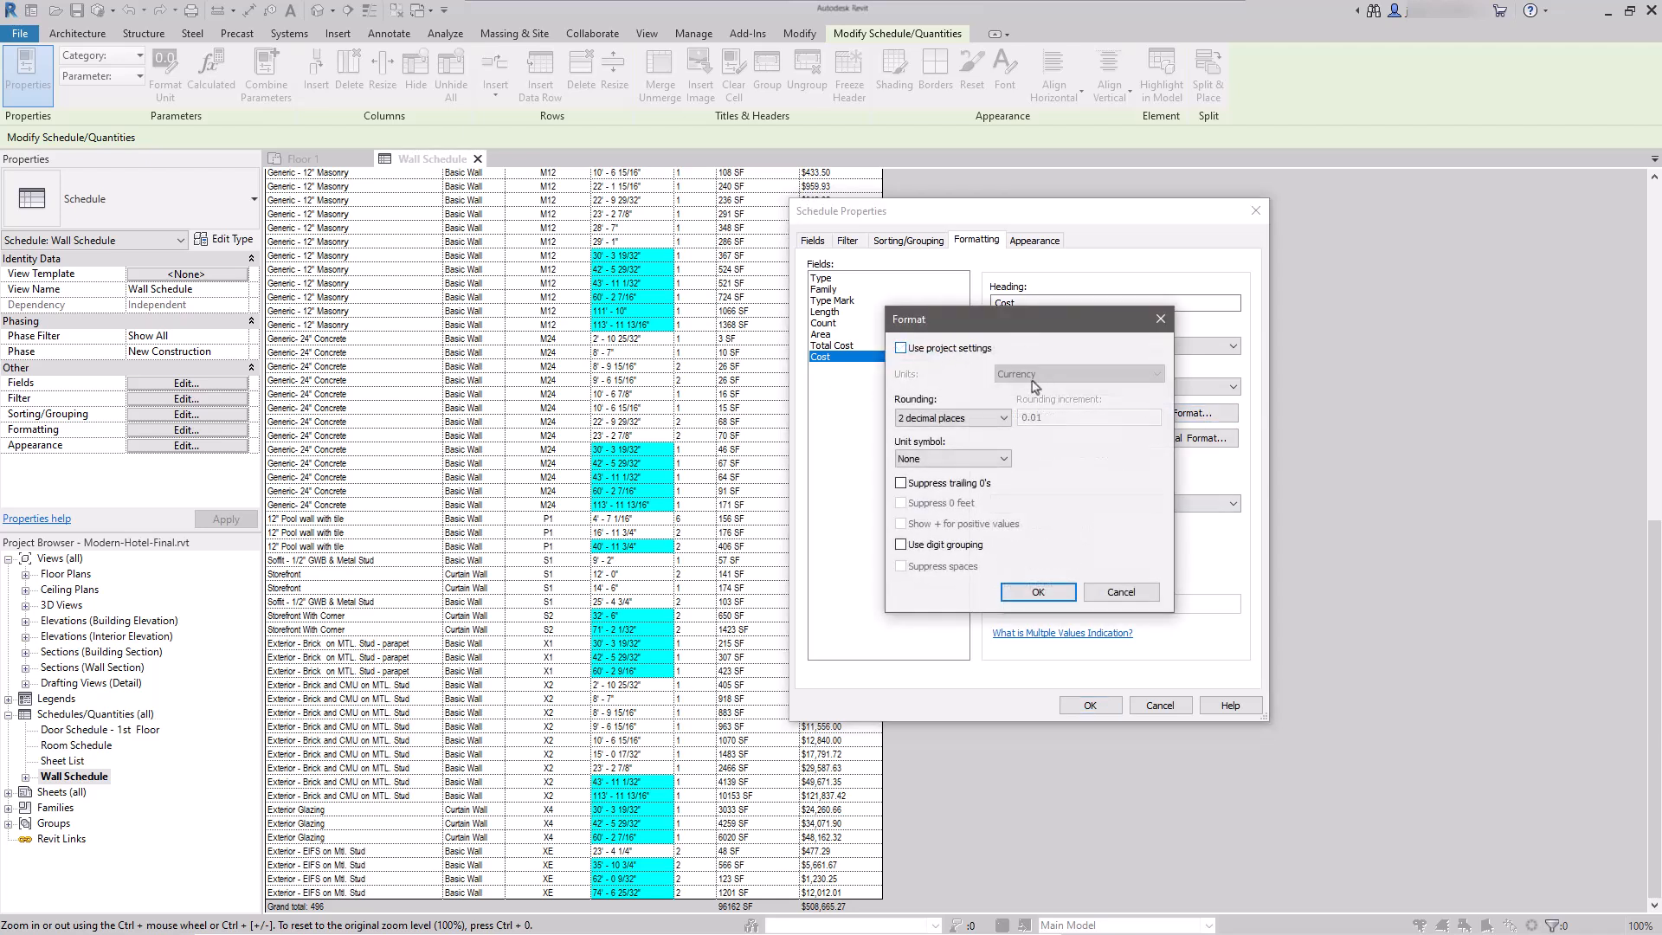
click(968, 425)
click(968, 425)
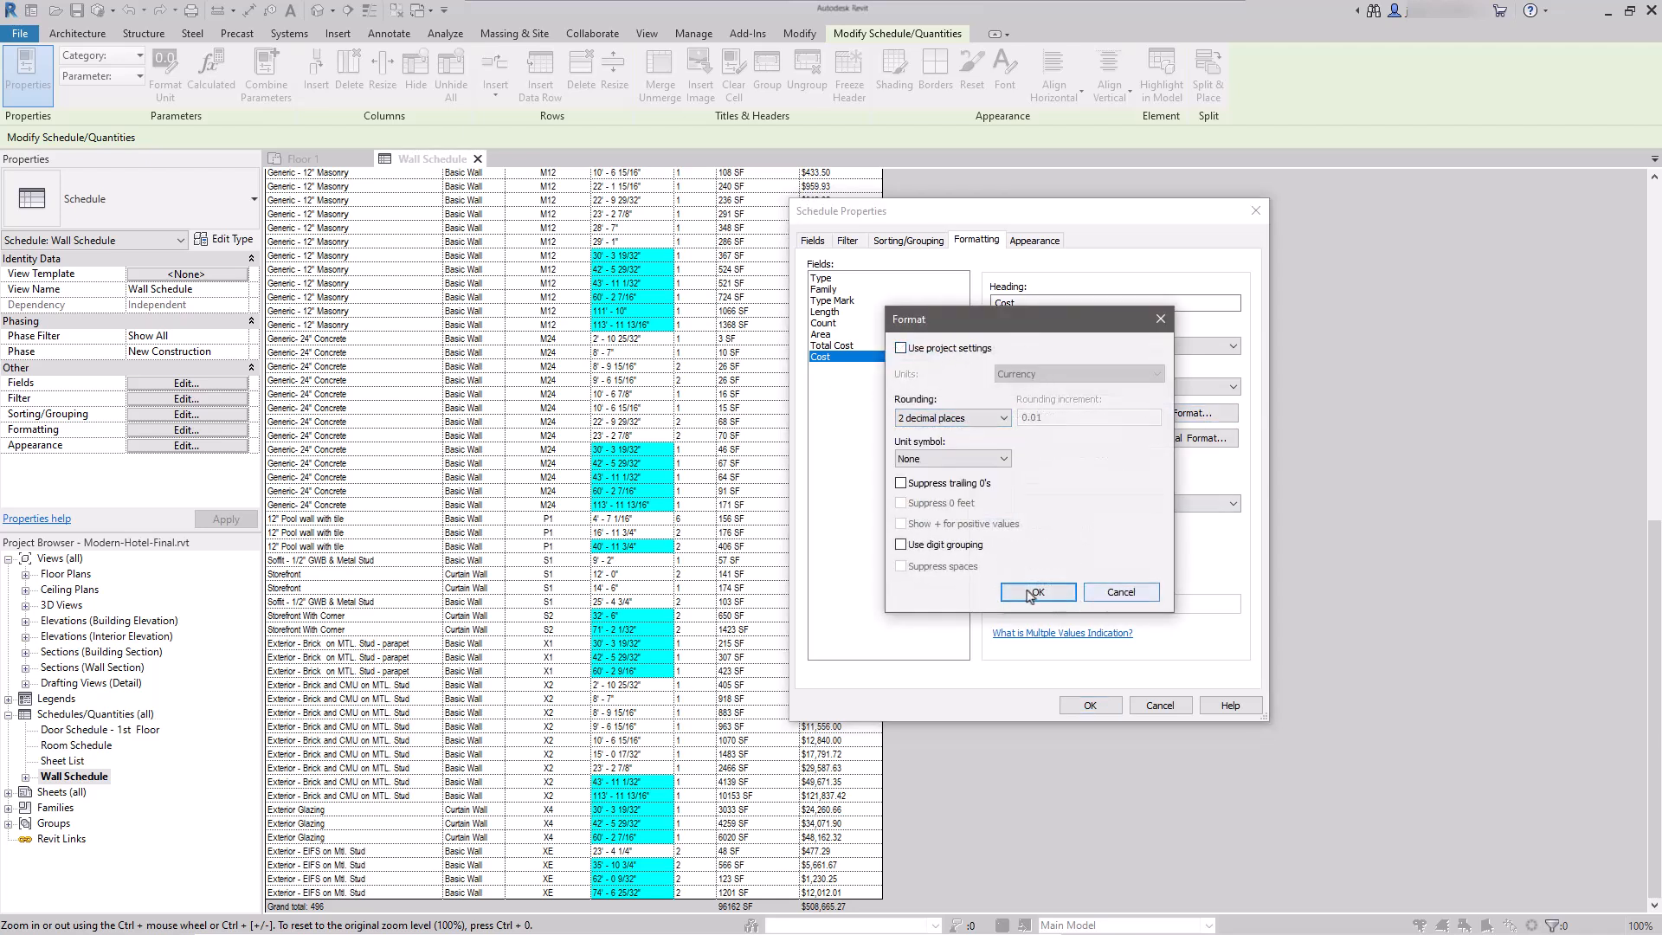
click(1031, 593)
- Add conditional formatting to the Cost field that gives values greater than or equal to 5.00 a bright green background
click(1195, 438)
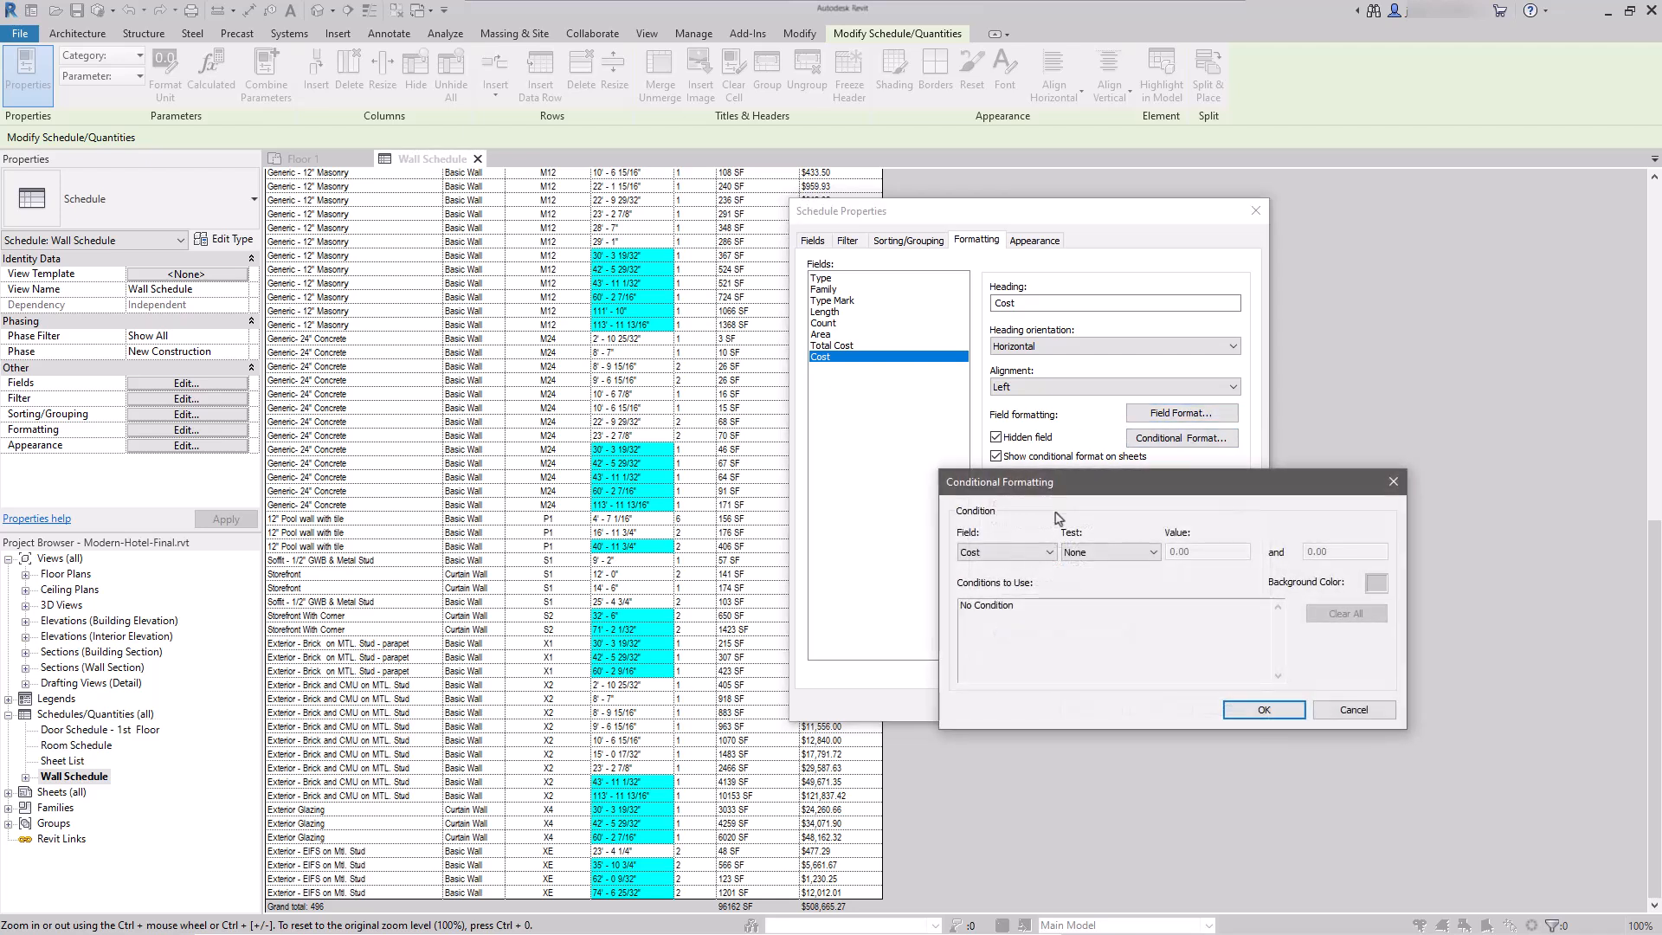
click(1154, 552)
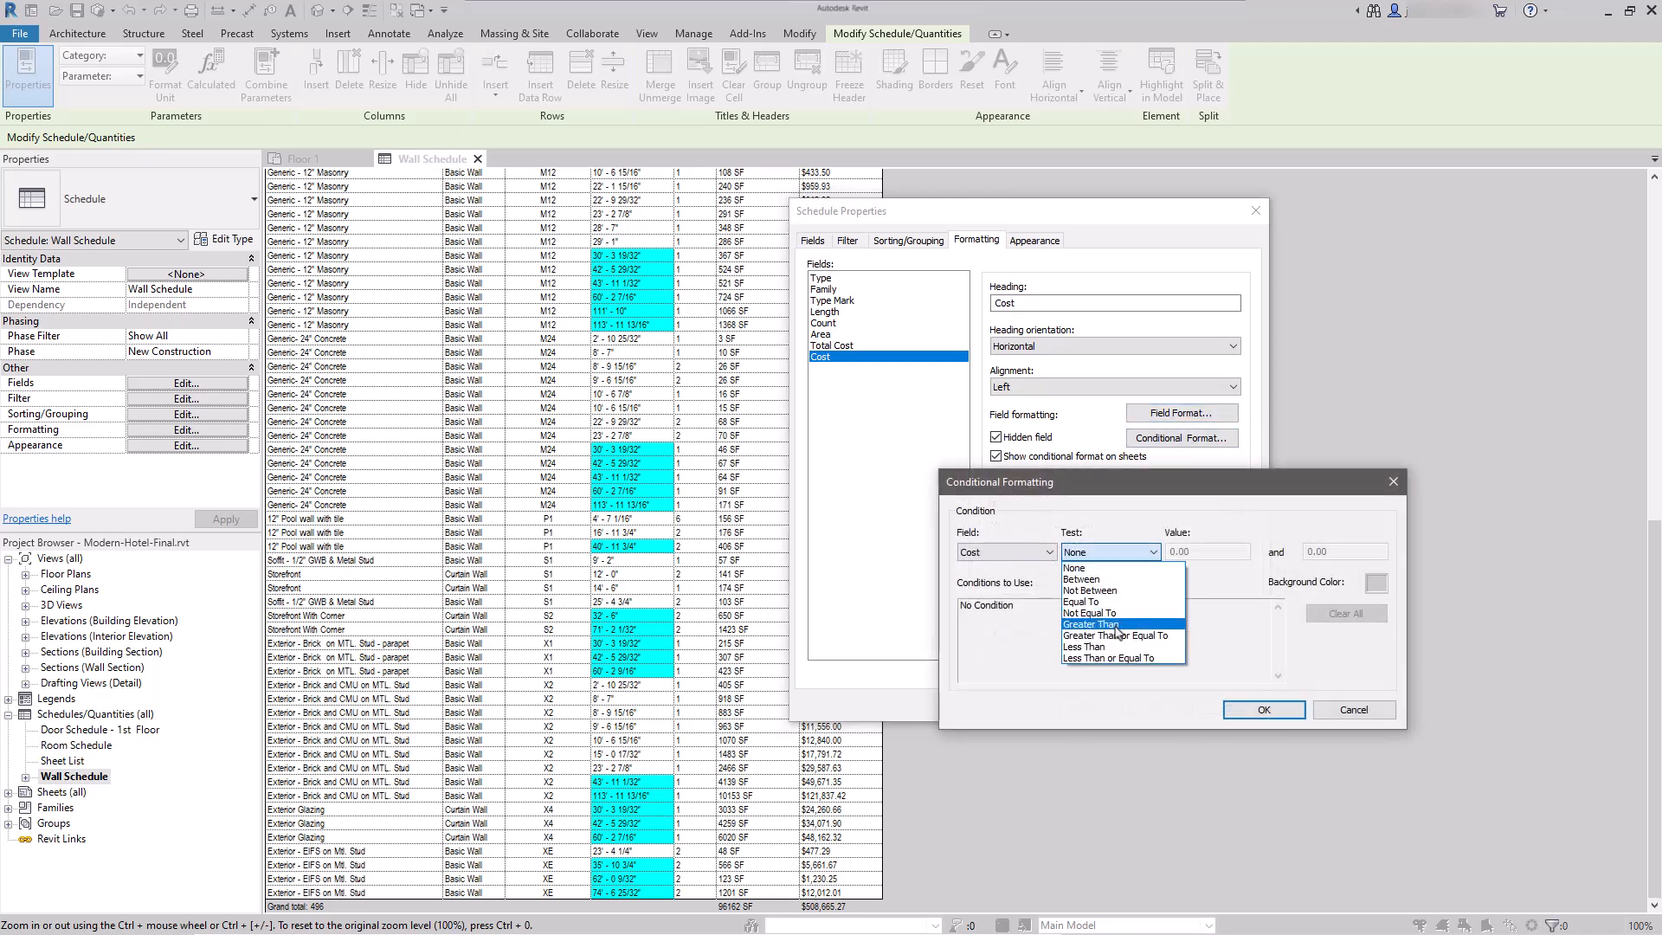
click(1118, 636)
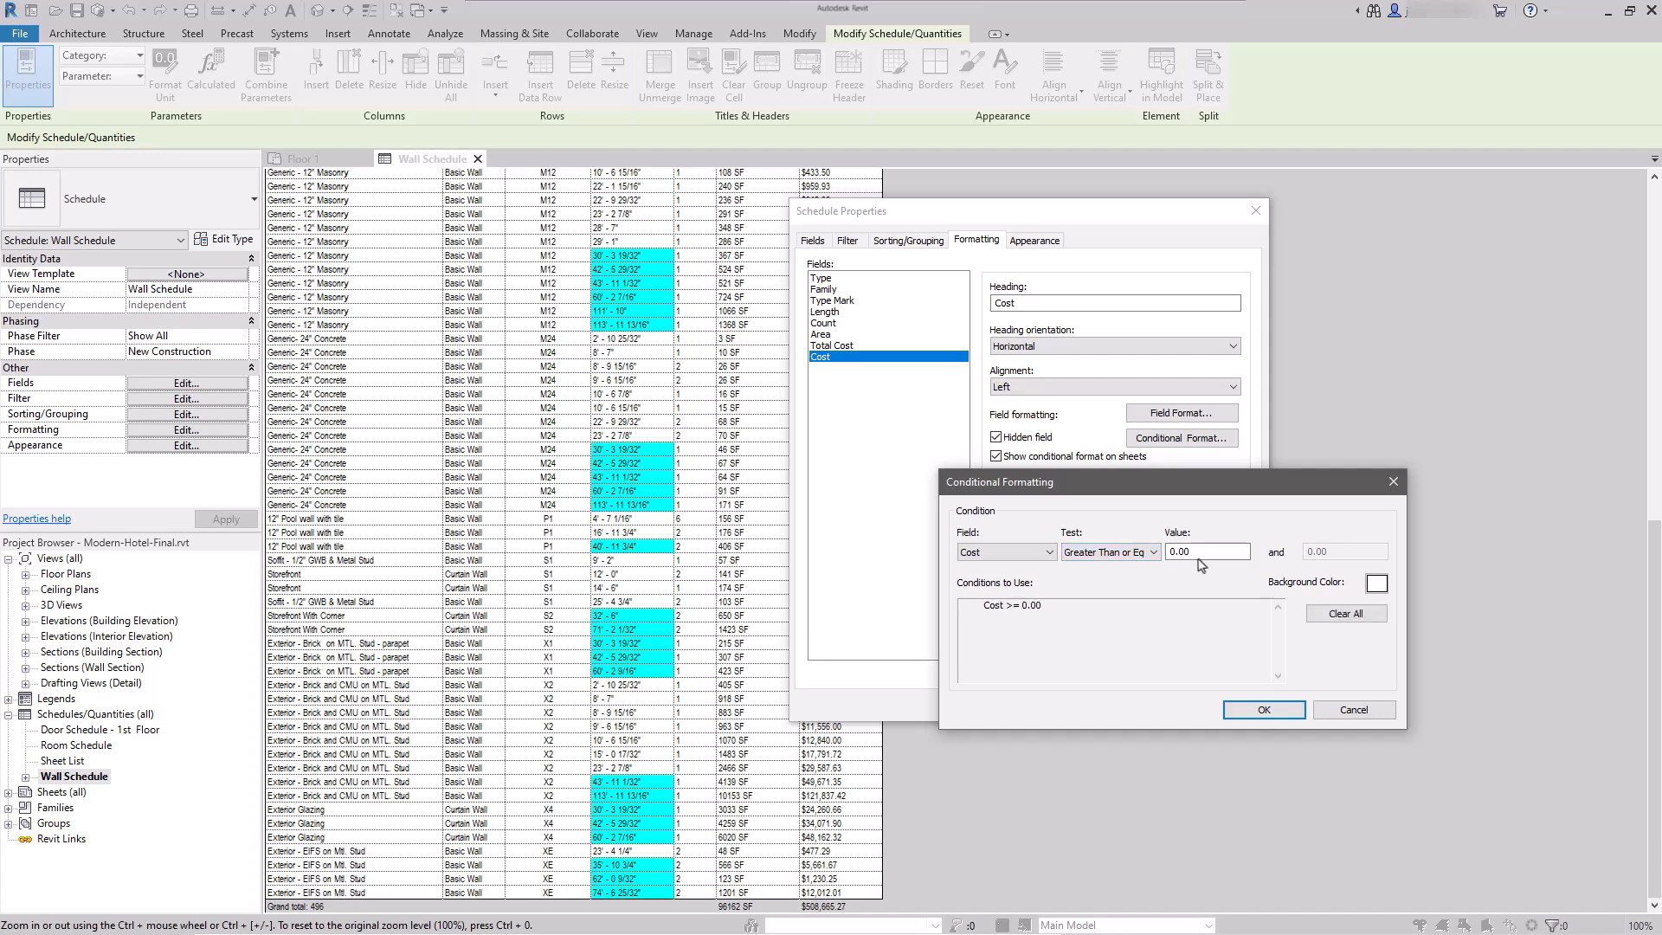
key(Tab)
click(1372, 585)
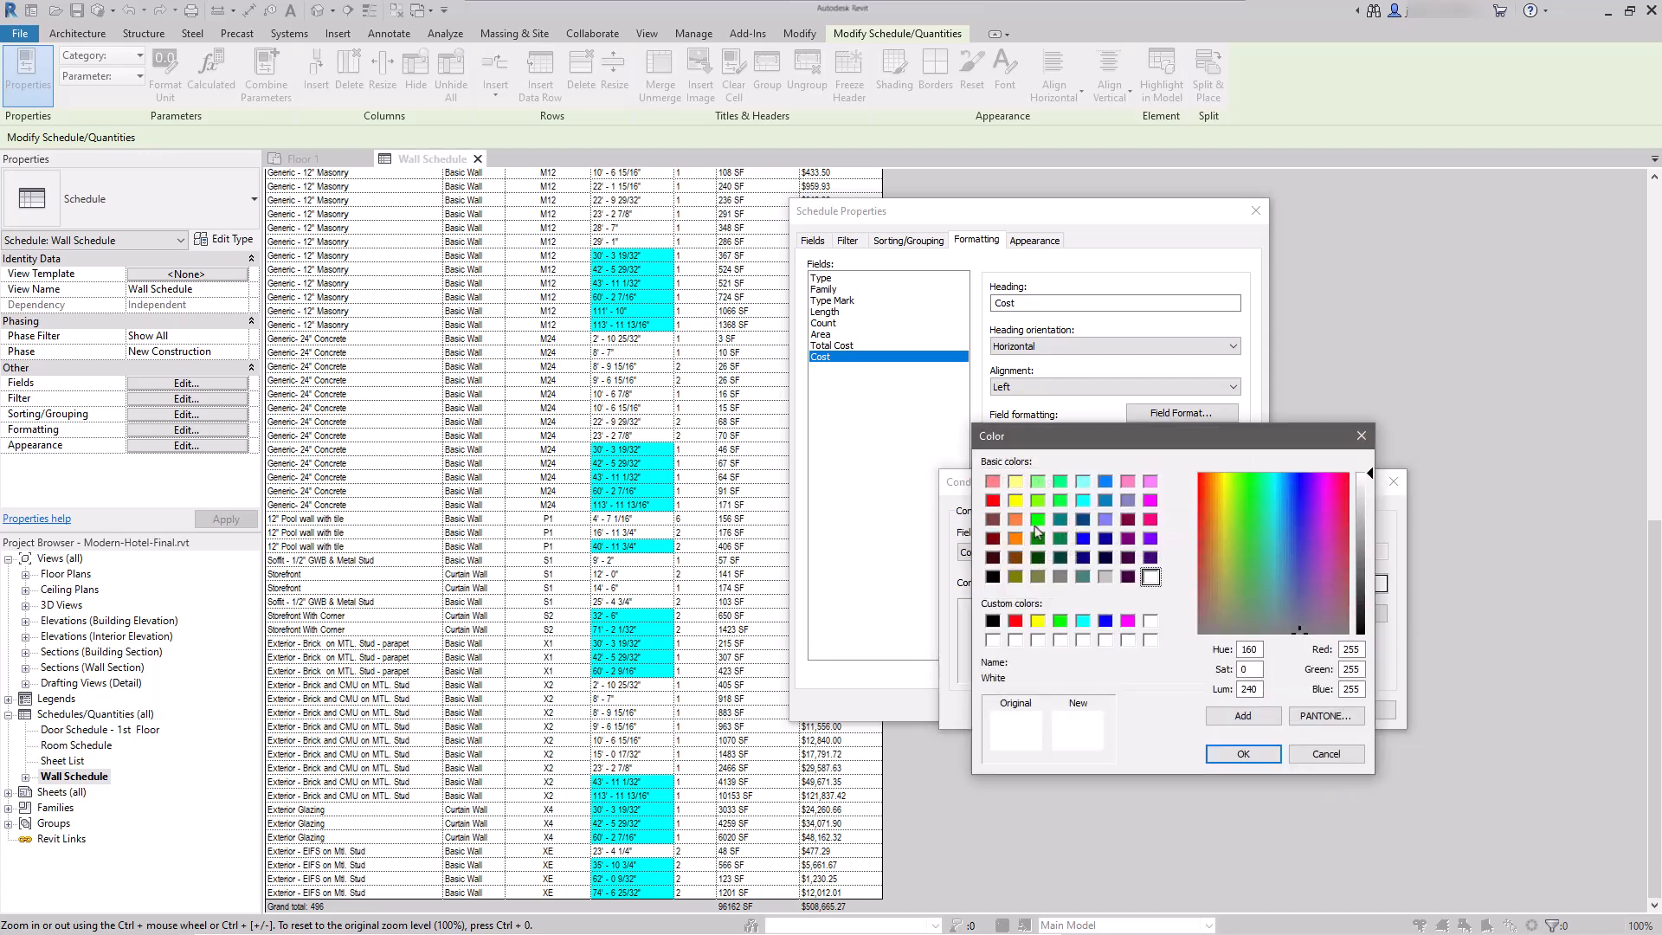
click(1037, 521)
click(1243, 755)
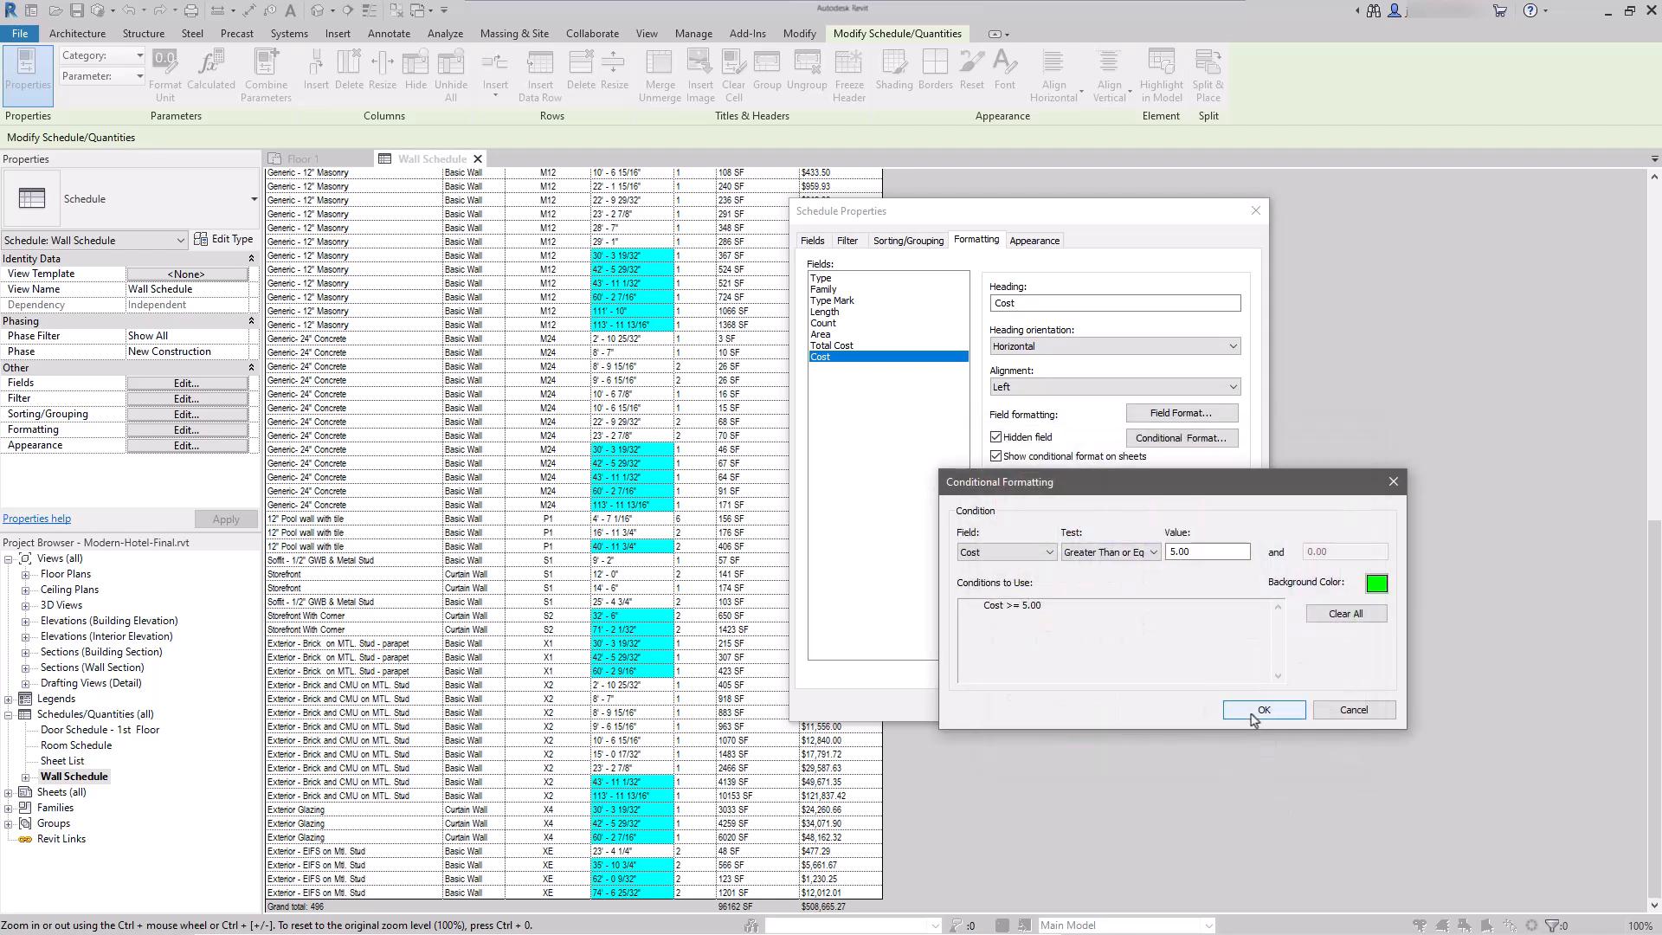
click(1255, 710)
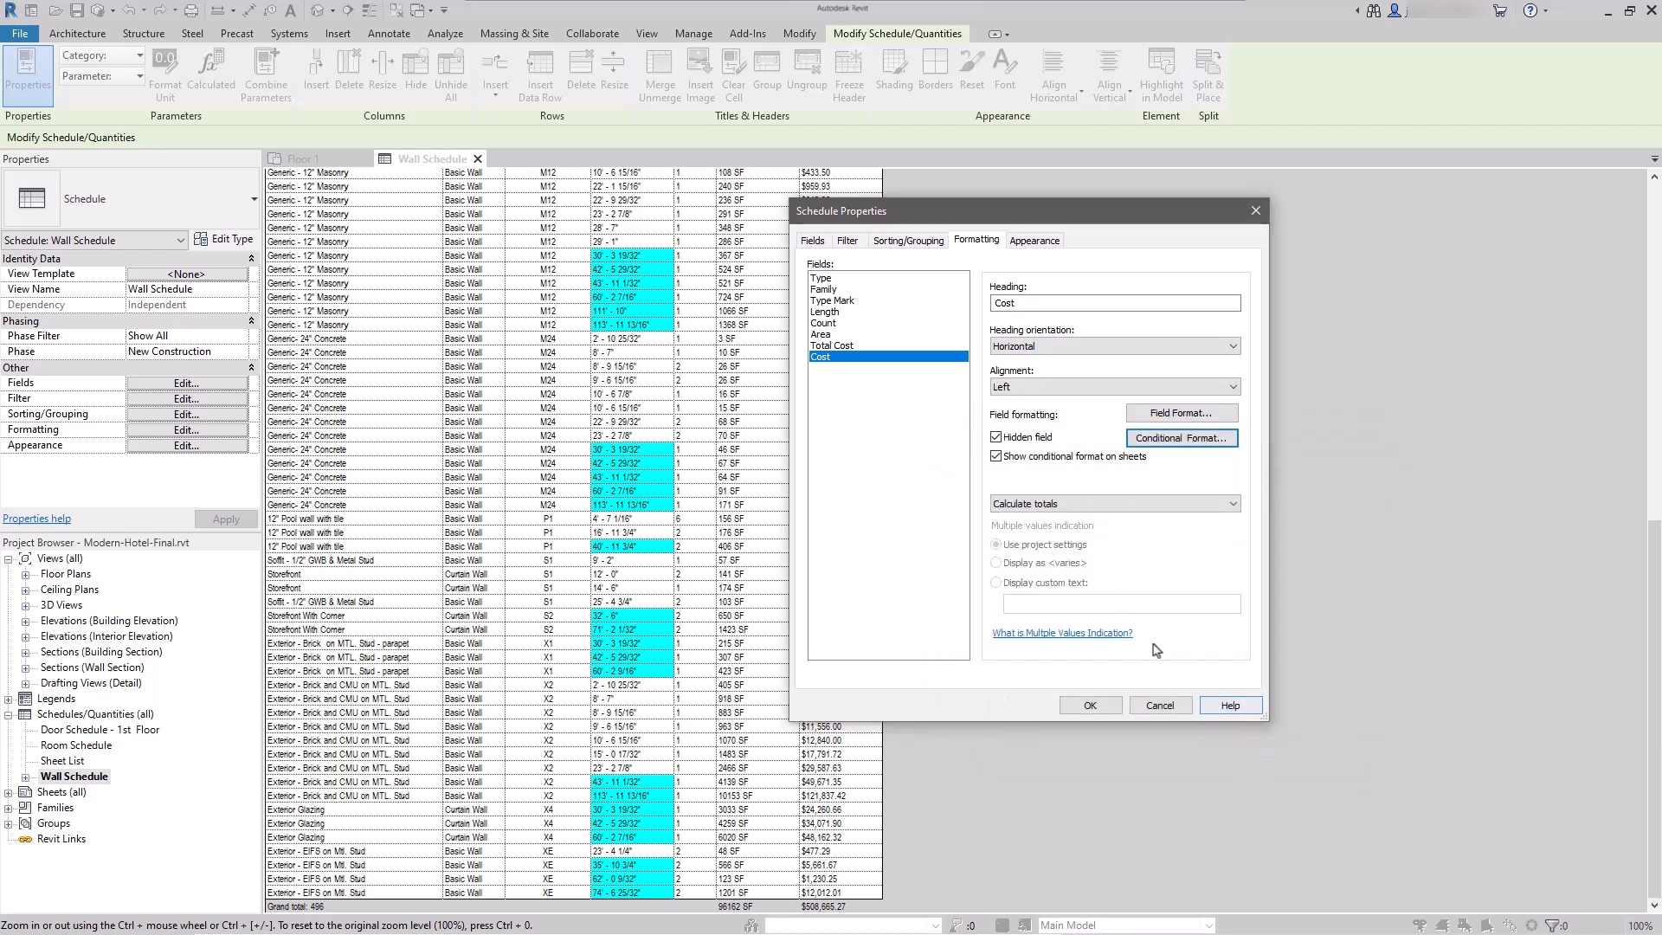
- Examine the calculated value options and the fields available for its formula, without adding a calculated value
click(813, 246)
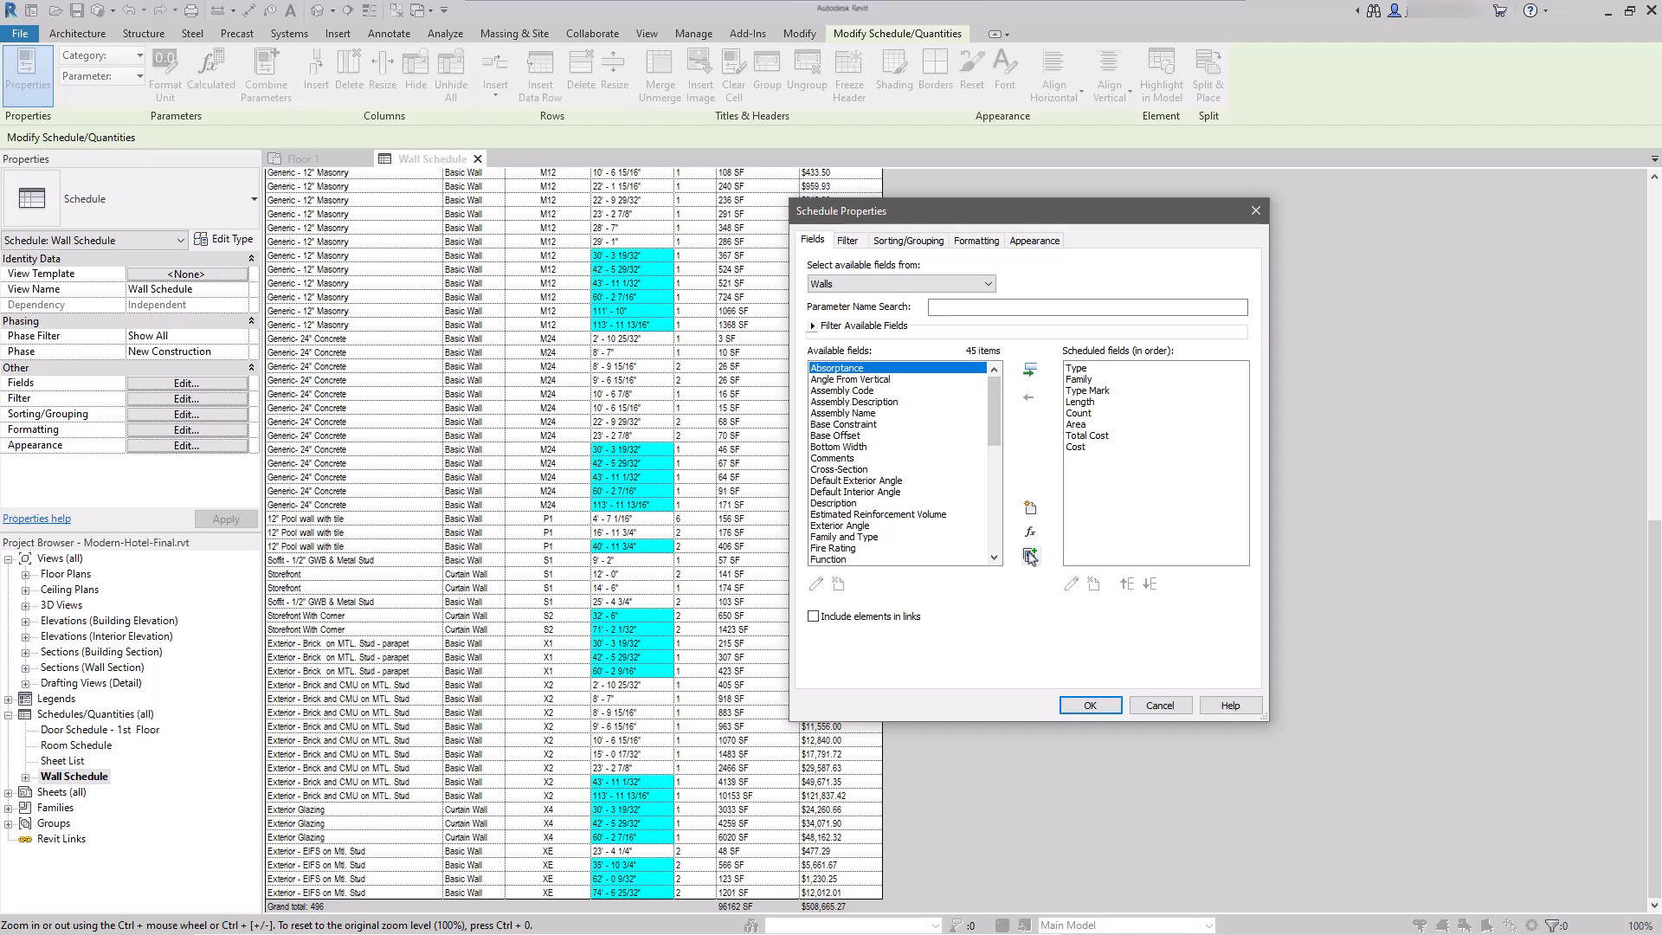
click(1028, 530)
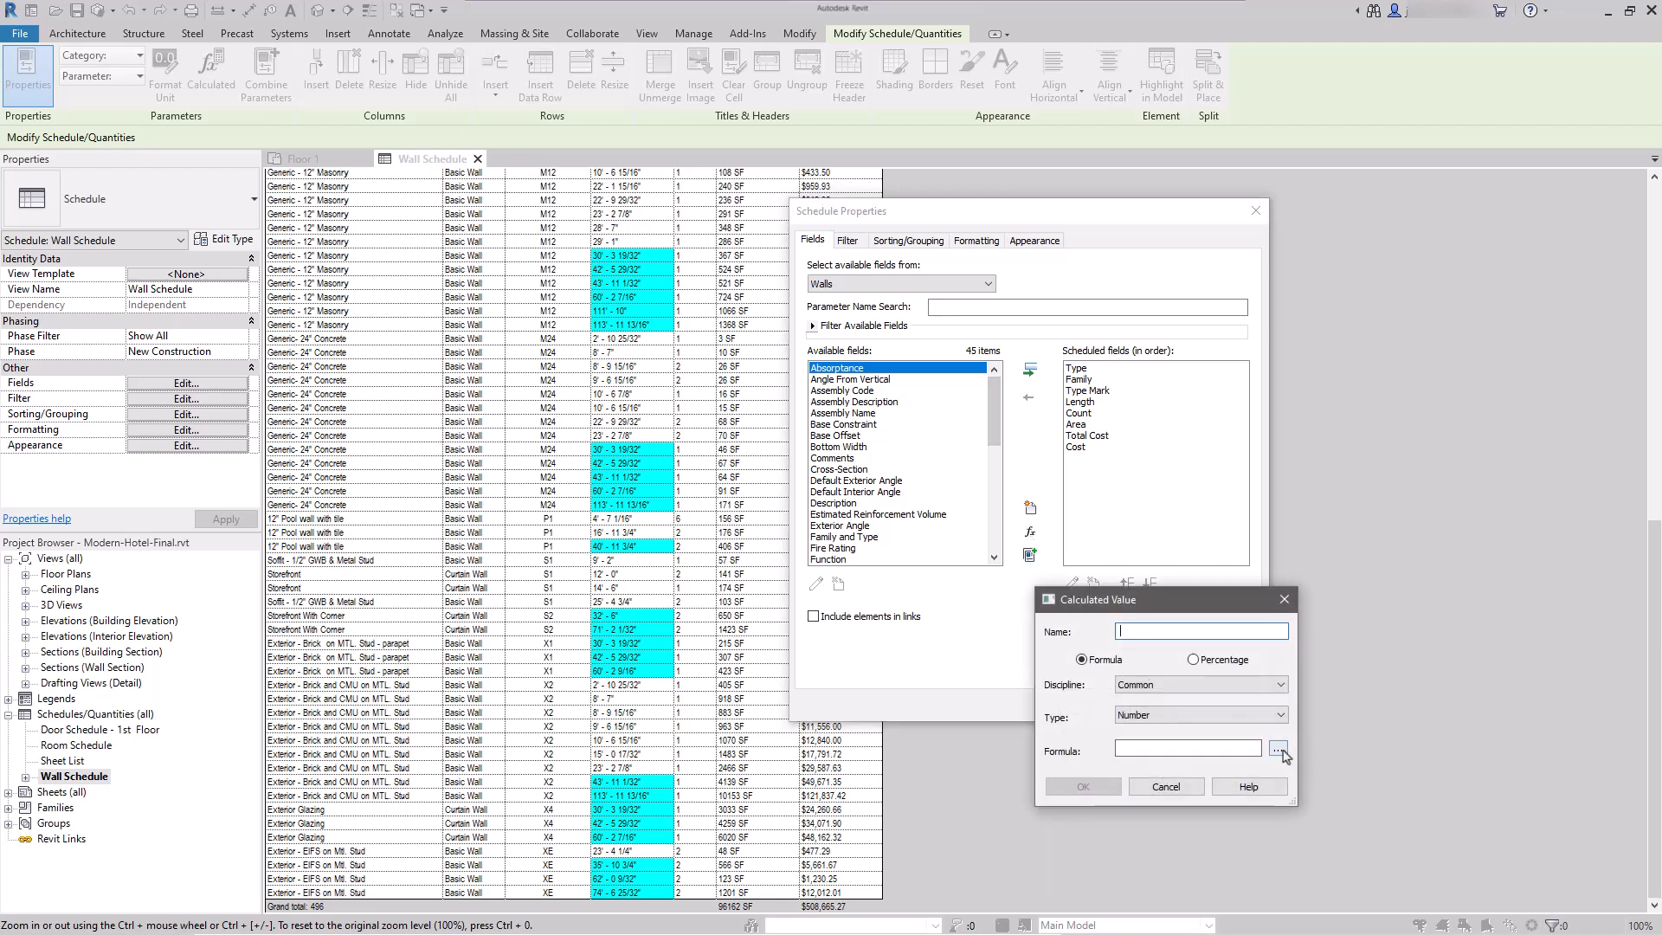
click(1279, 750)
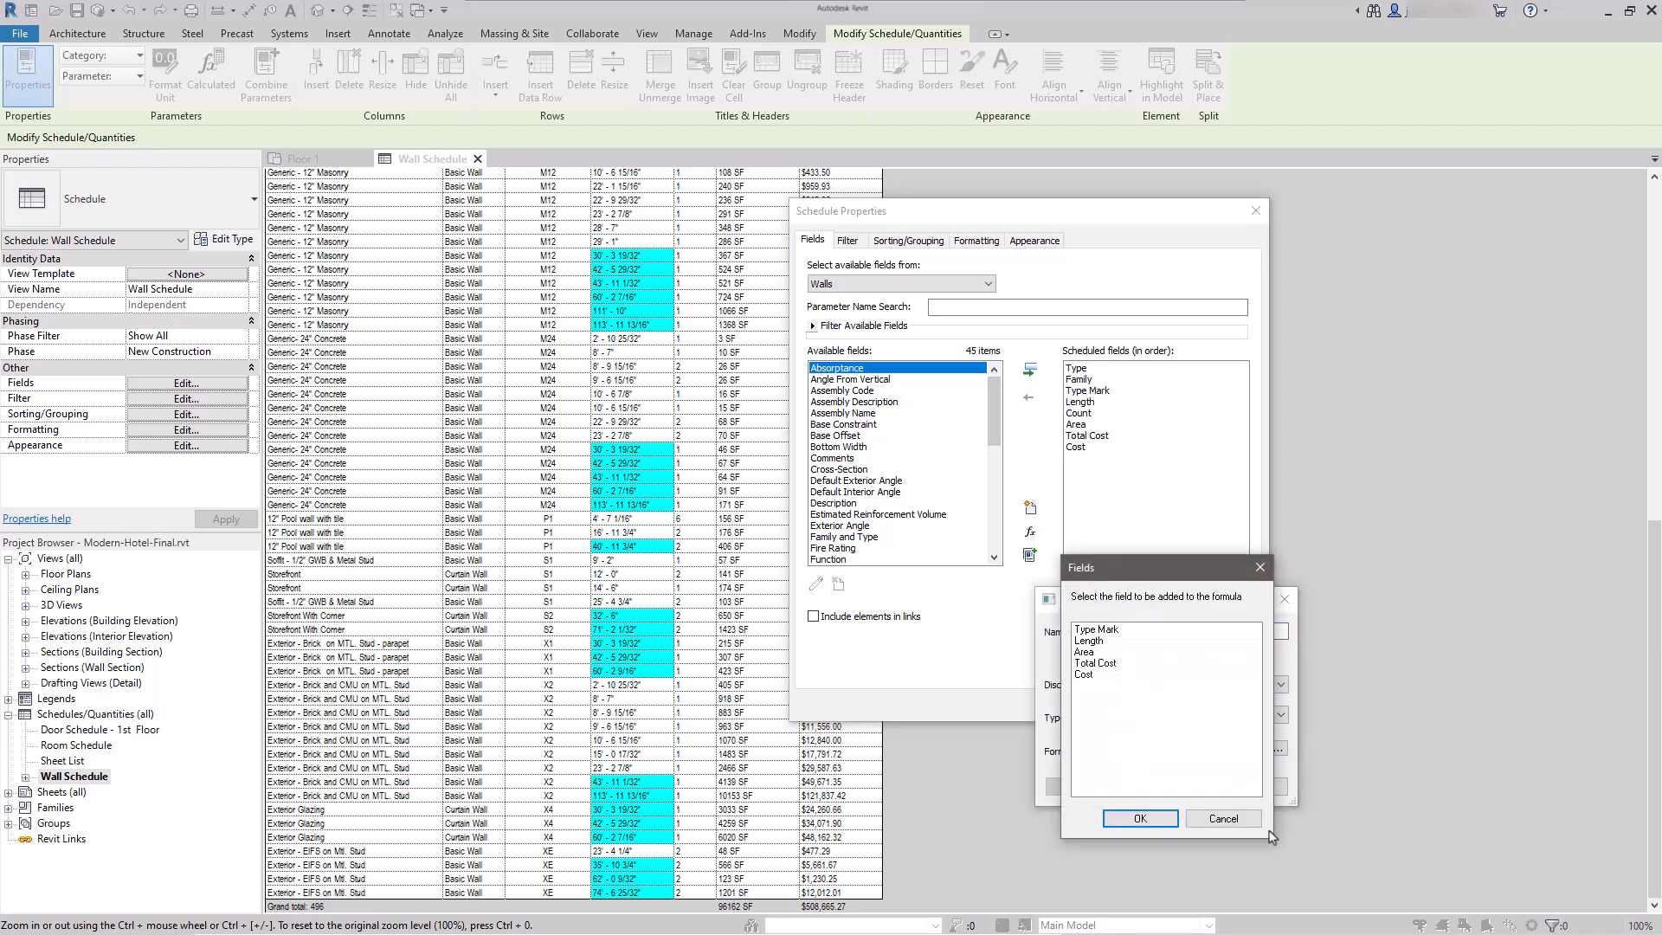
click(1224, 819)
click(1158, 803)
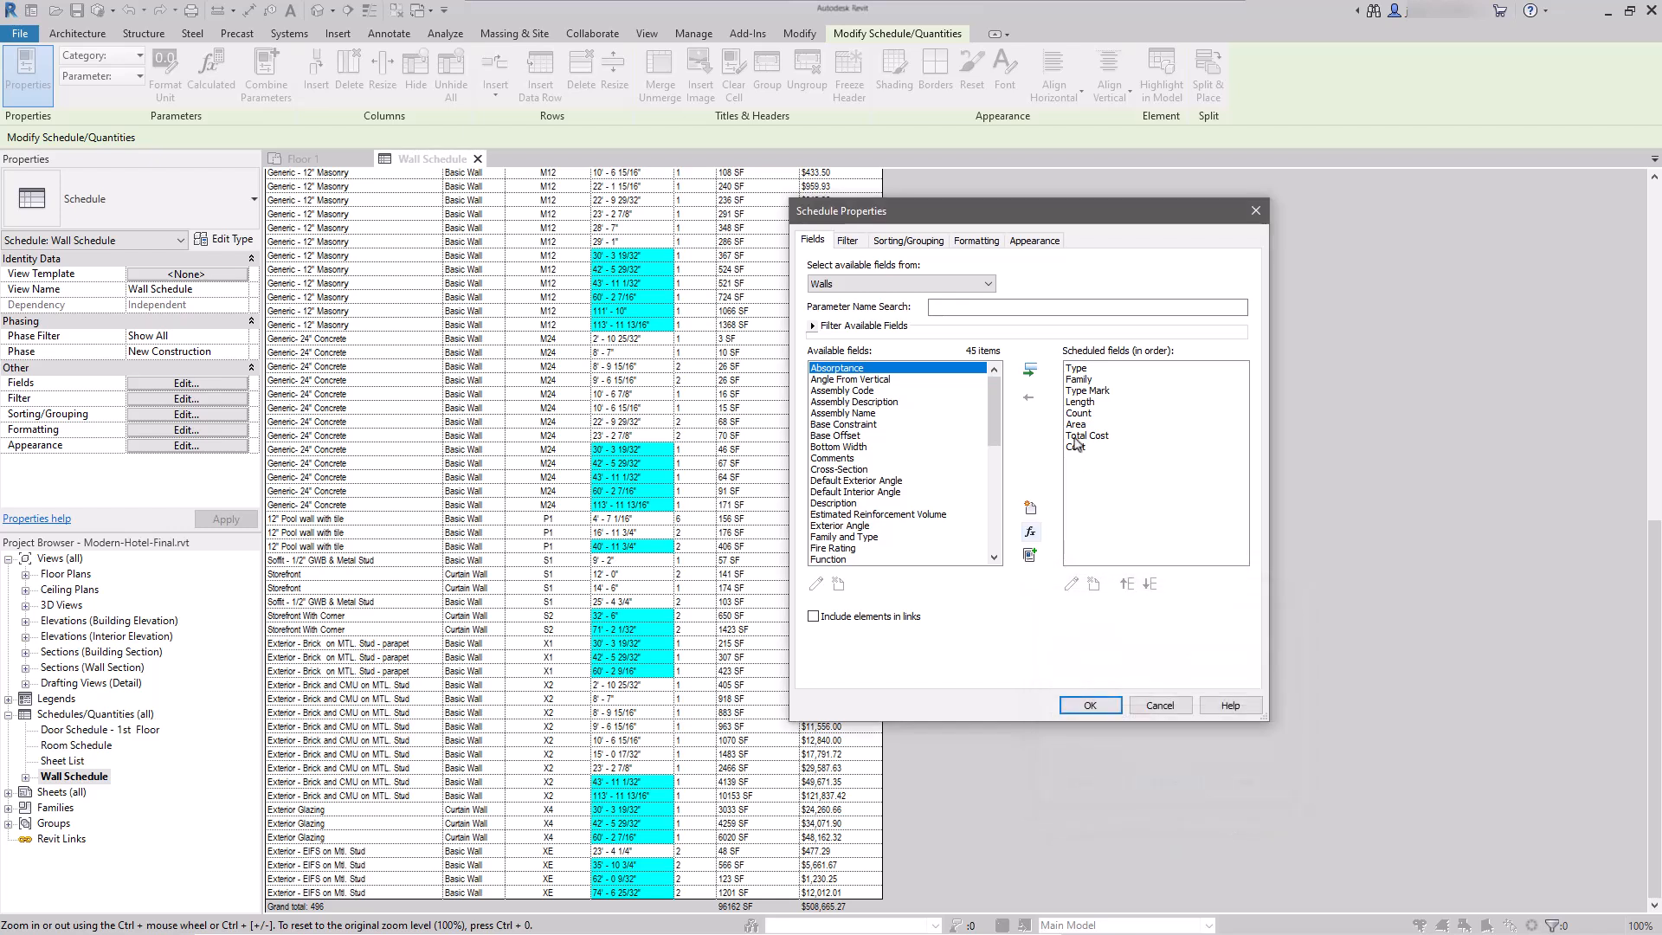
- Examine the formula of the Total Cost calculated field in the Wall Schedule
click(1076, 437)
click(1072, 584)
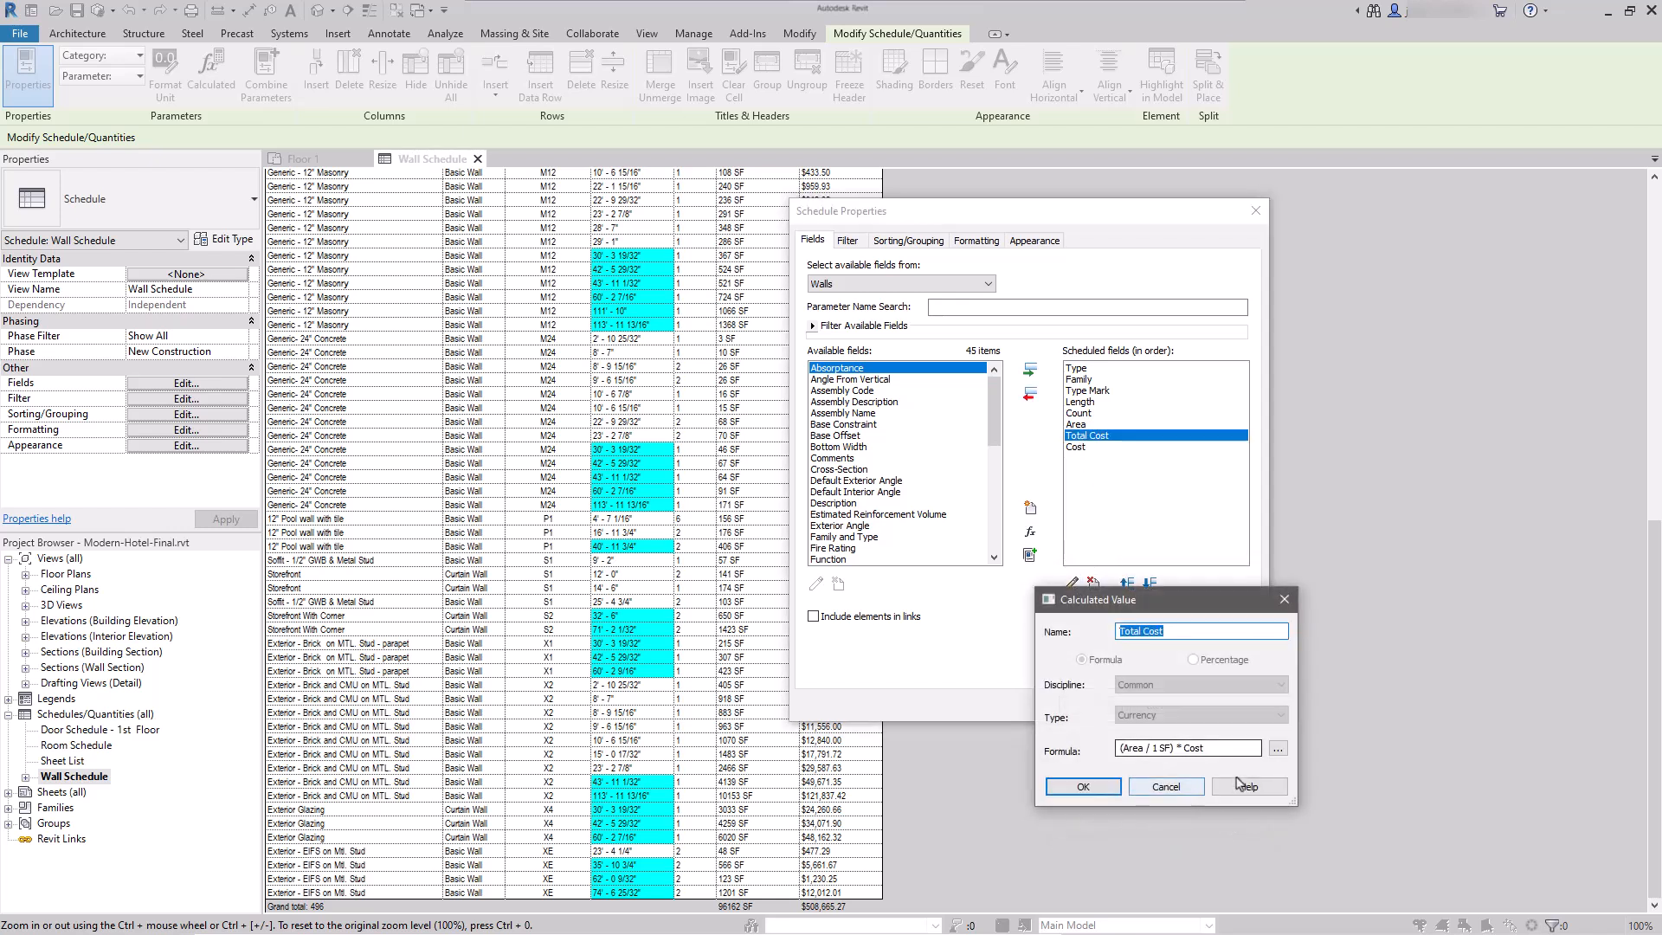
key(Tab)
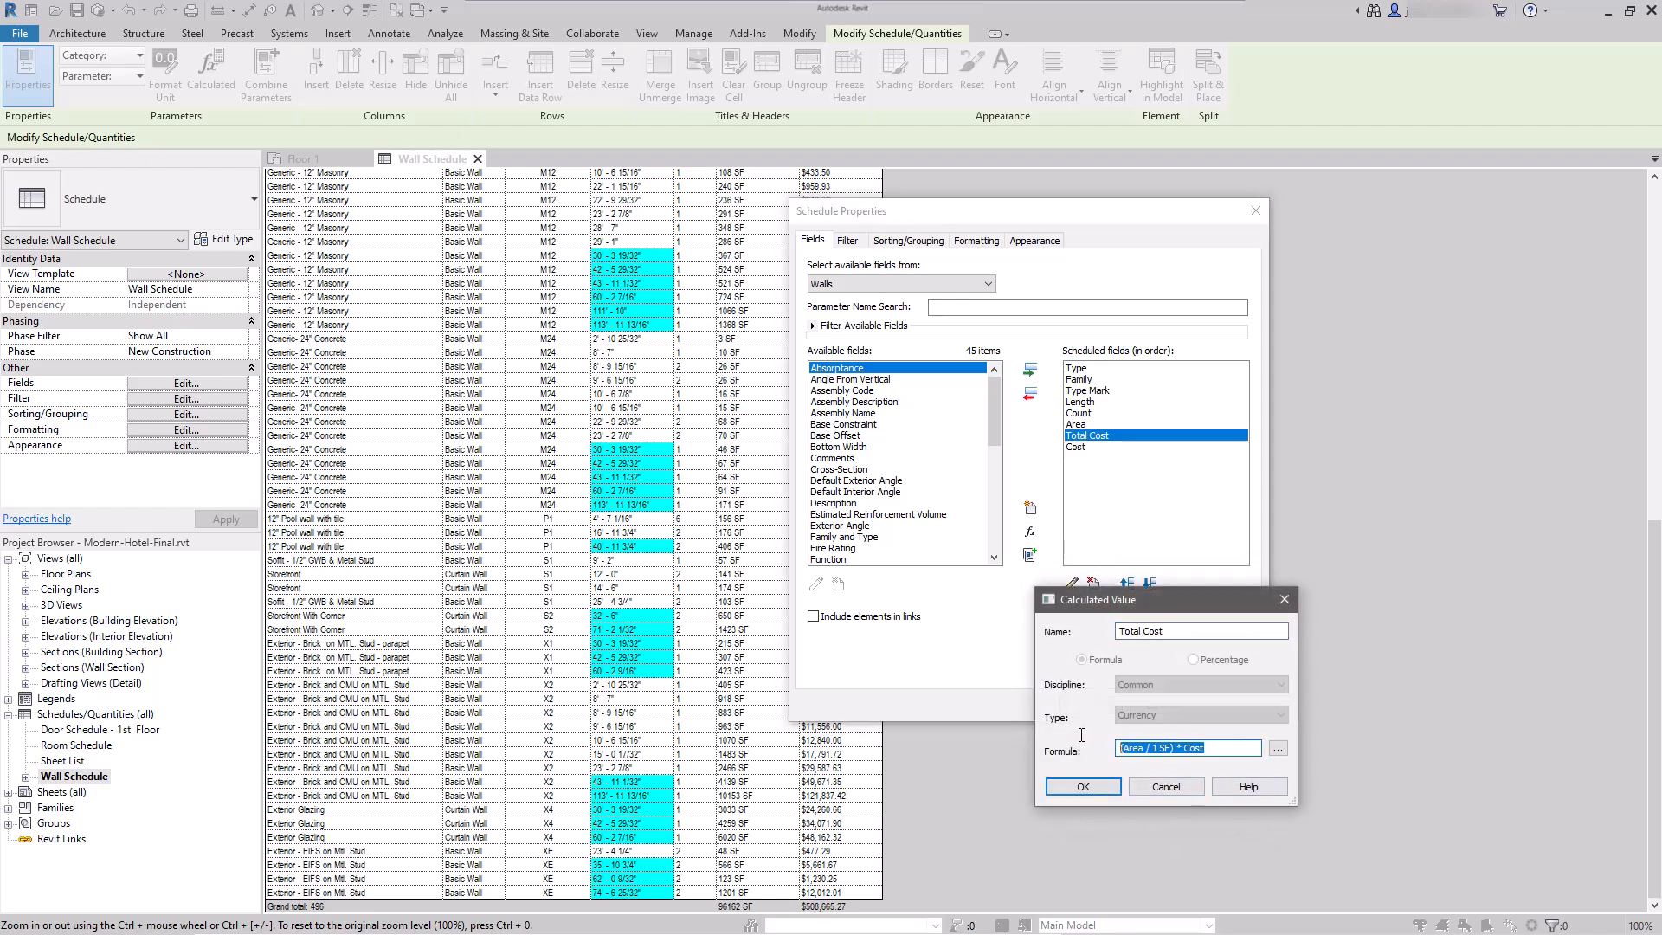
click(1084, 786)
- Add a text instance project parameter called Notation to the Wall Schedule, in the Common discipline and grouped under Identity Data
click(1029, 508)
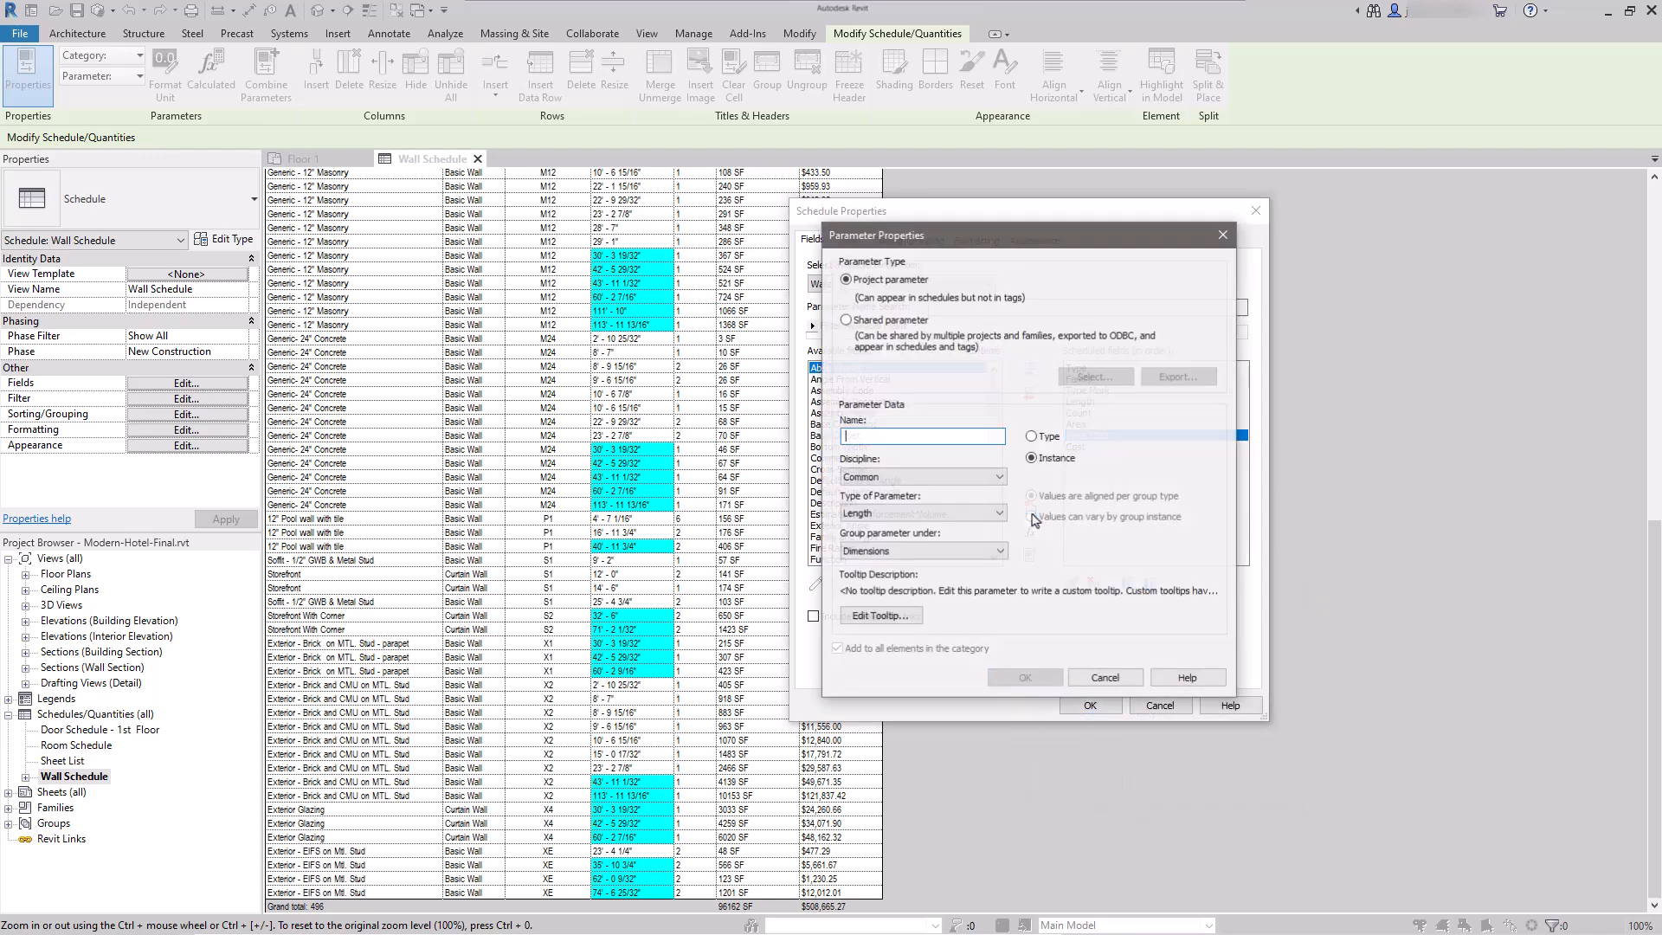
click(933, 514)
click(909, 527)
click(906, 438)
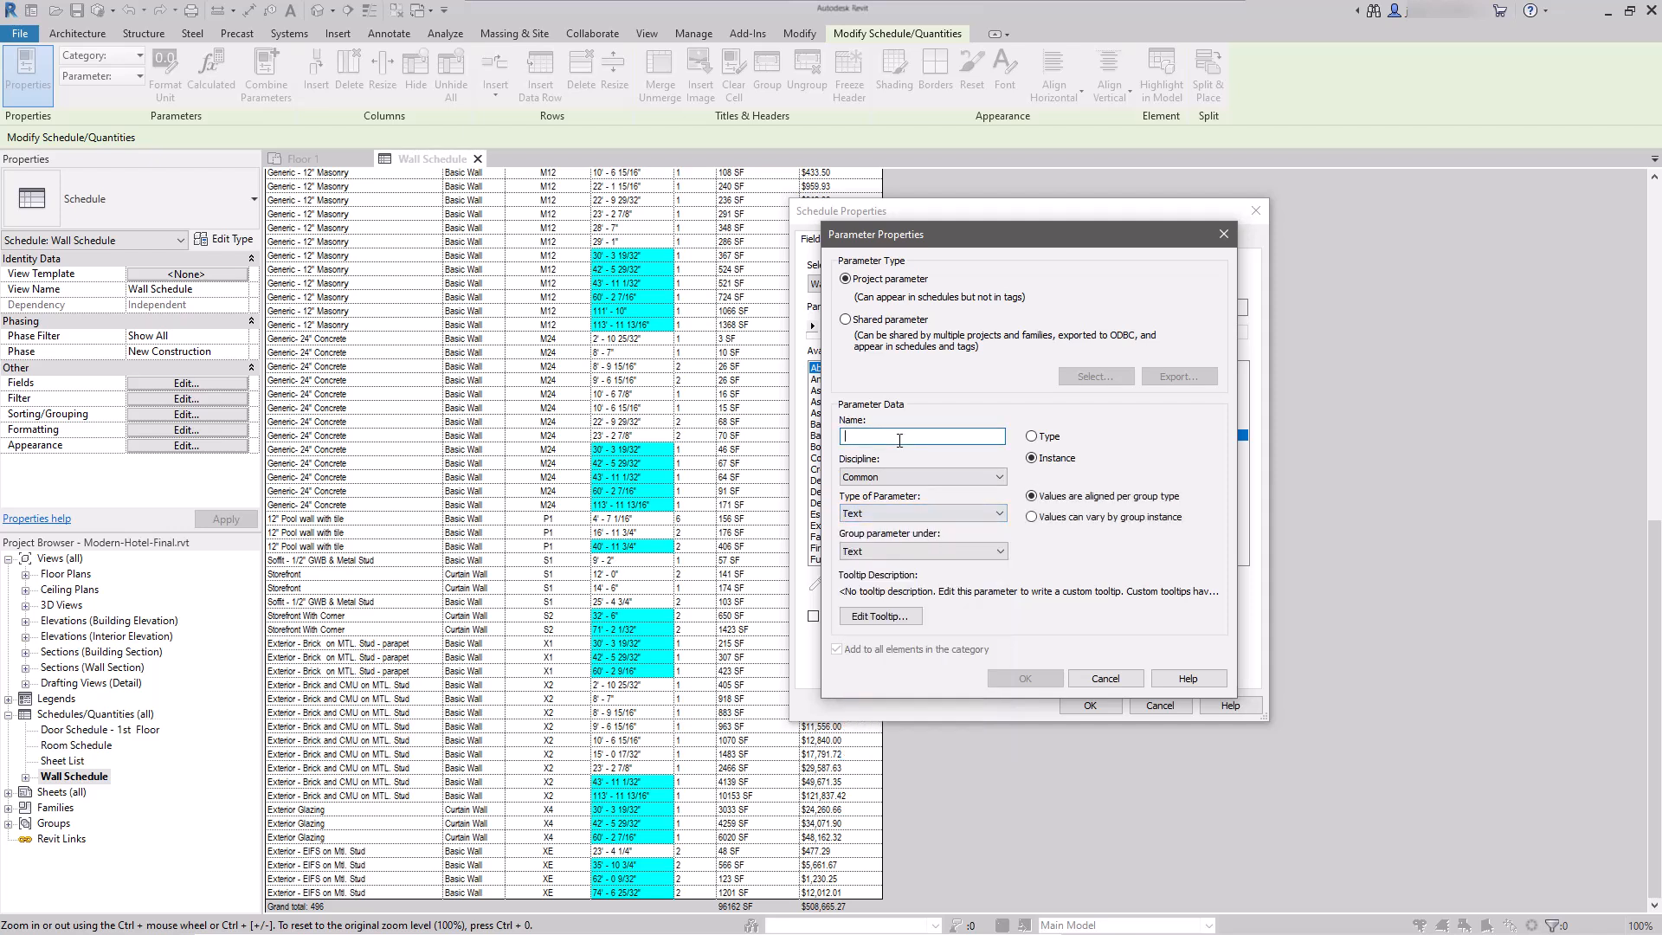
text(Notation)
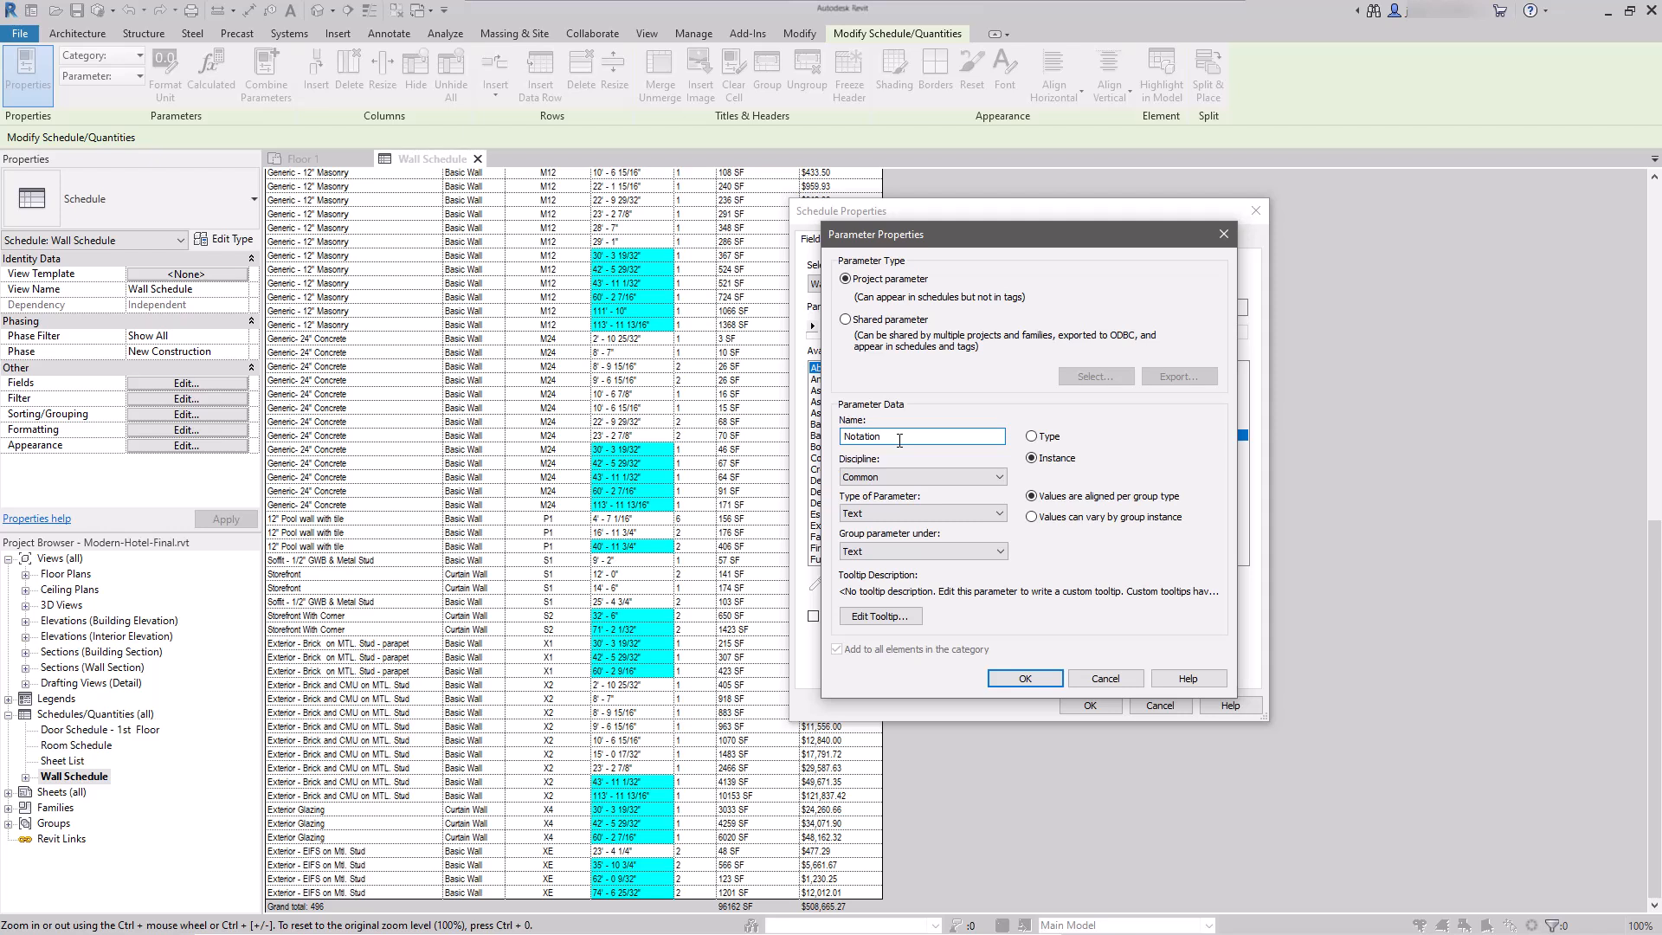
click(896, 552)
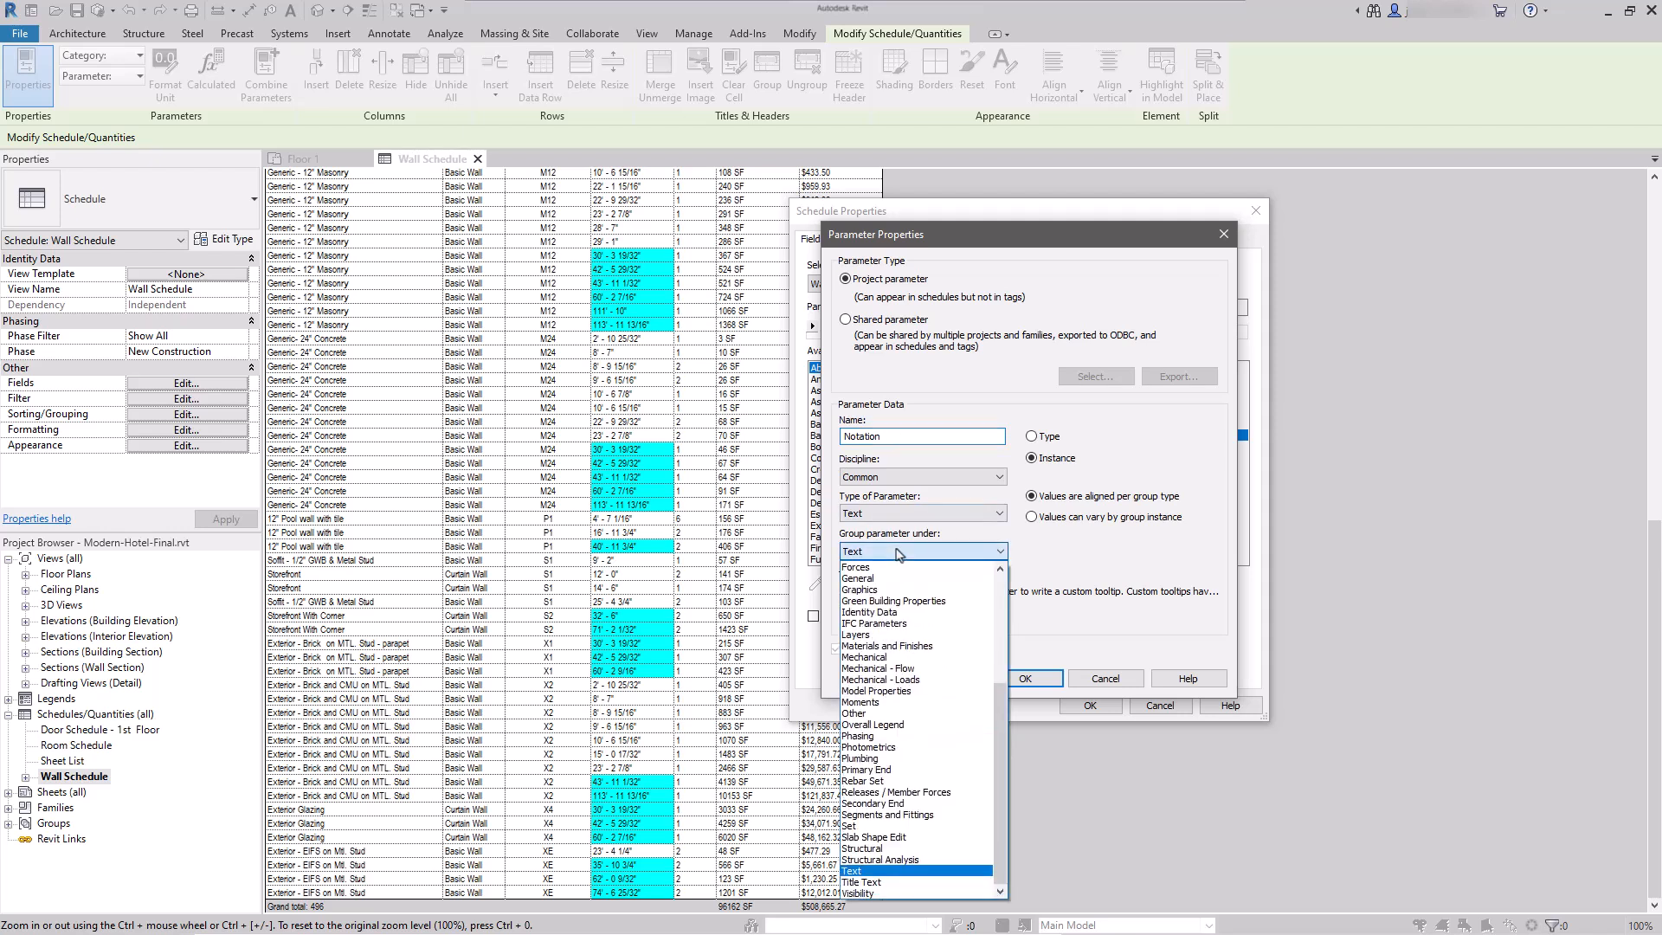
click(919, 621)
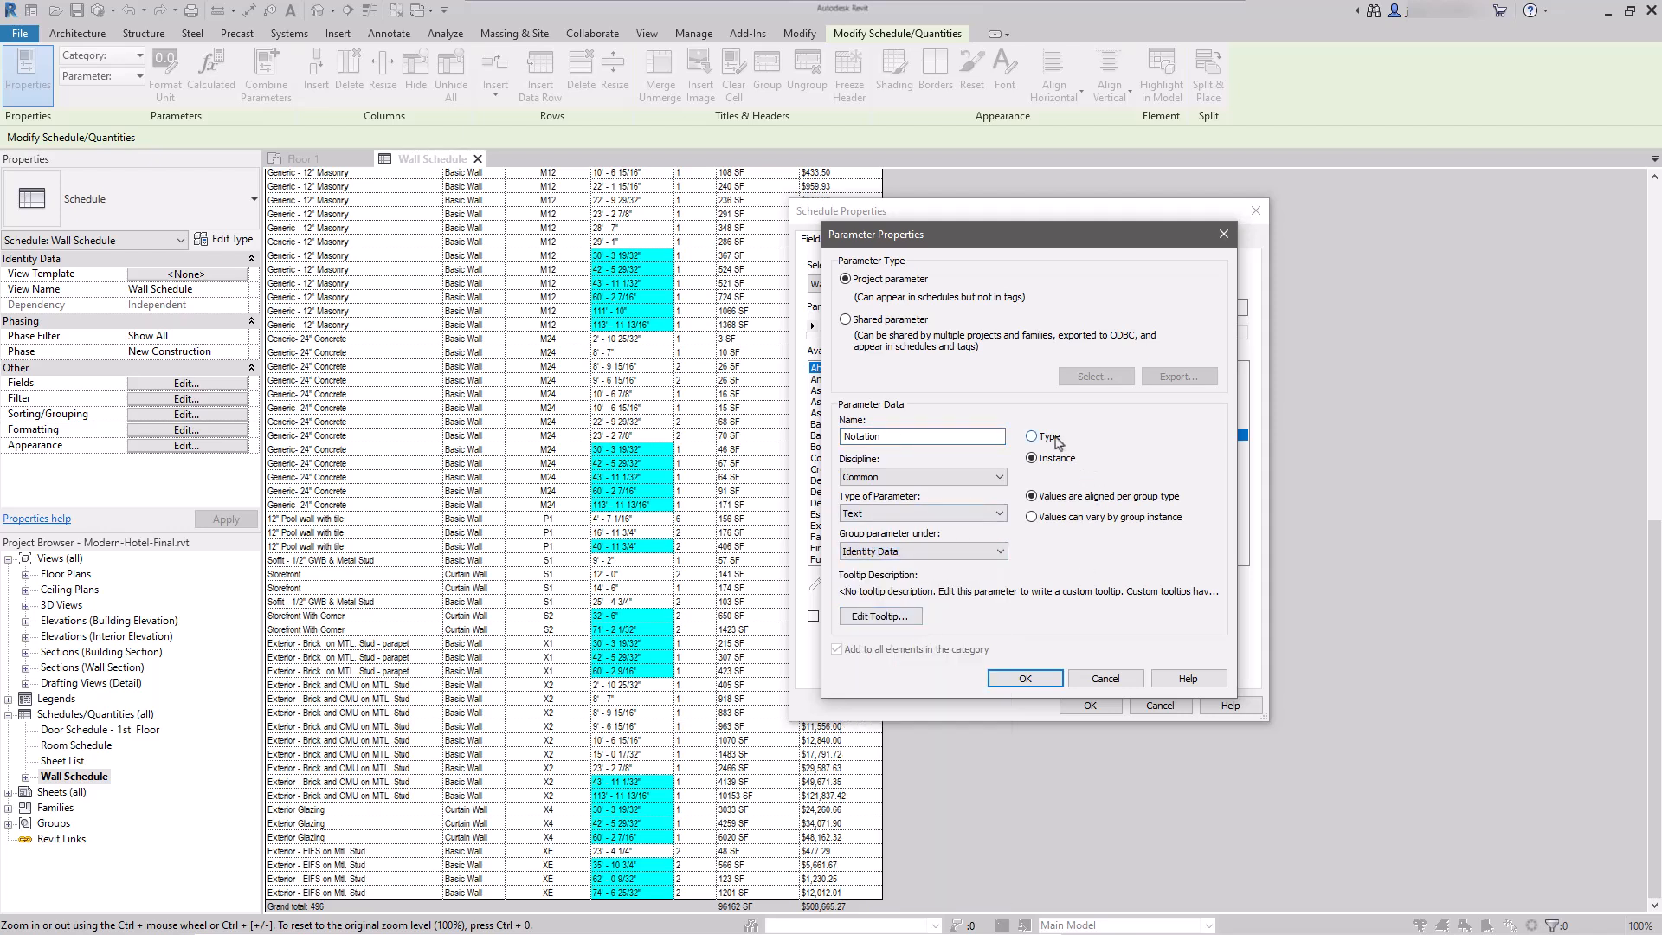
click(1046, 680)
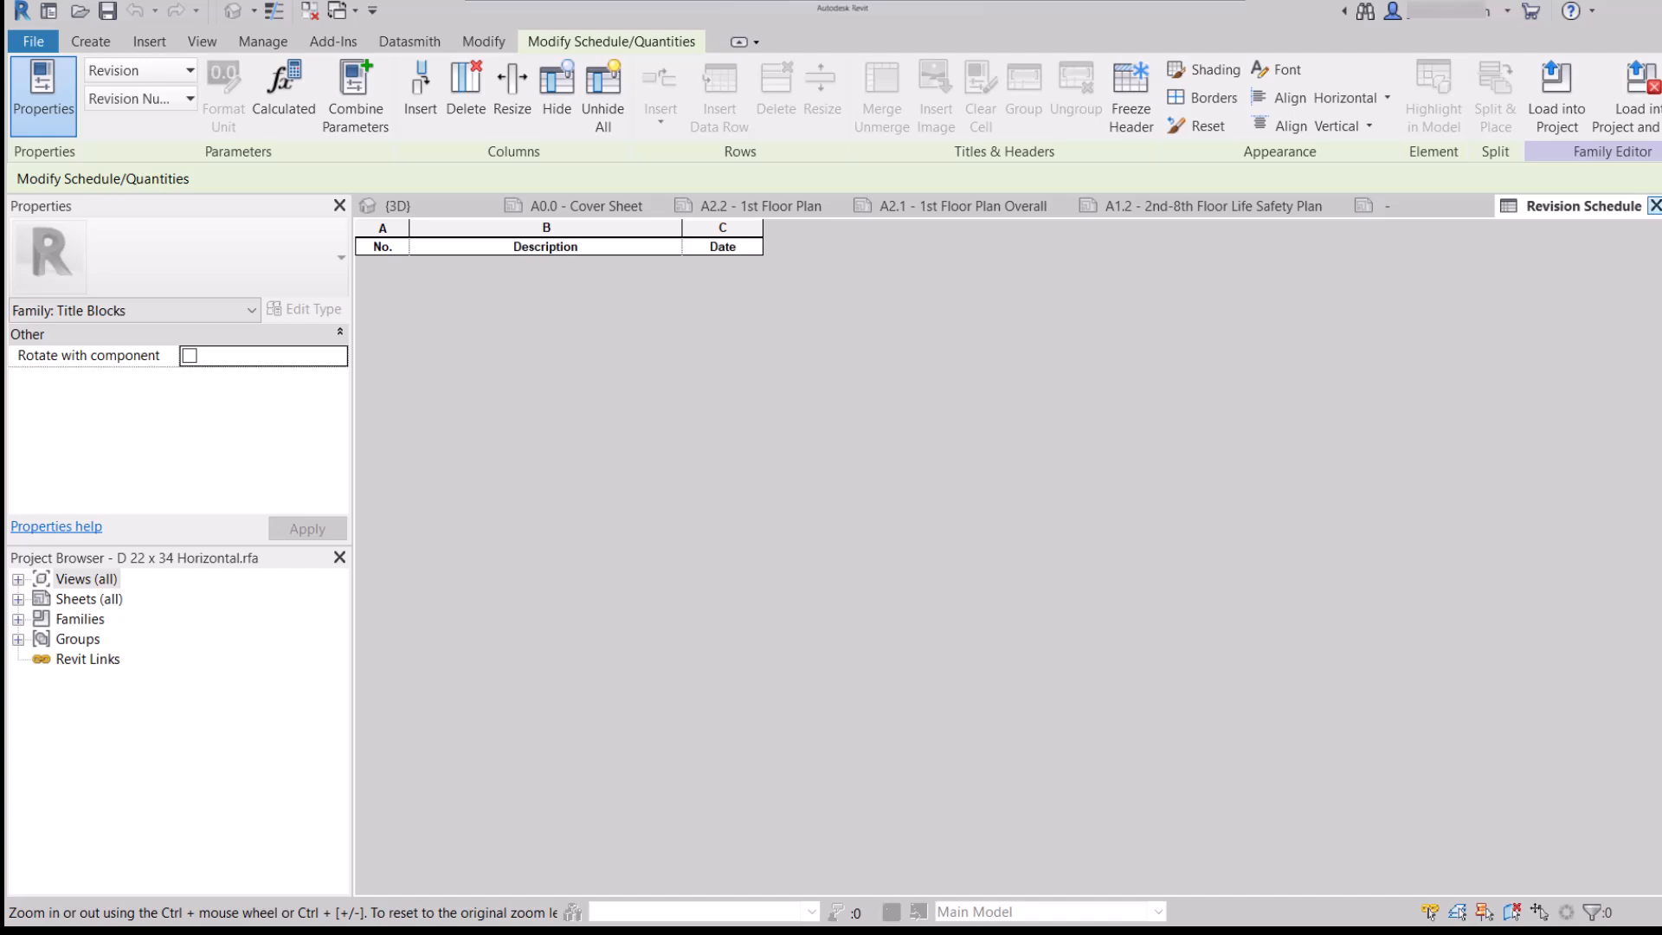
- Close the Revision Schedule view and load the D 22 x 34 Horizontal title block family into the project
click(1655, 206)
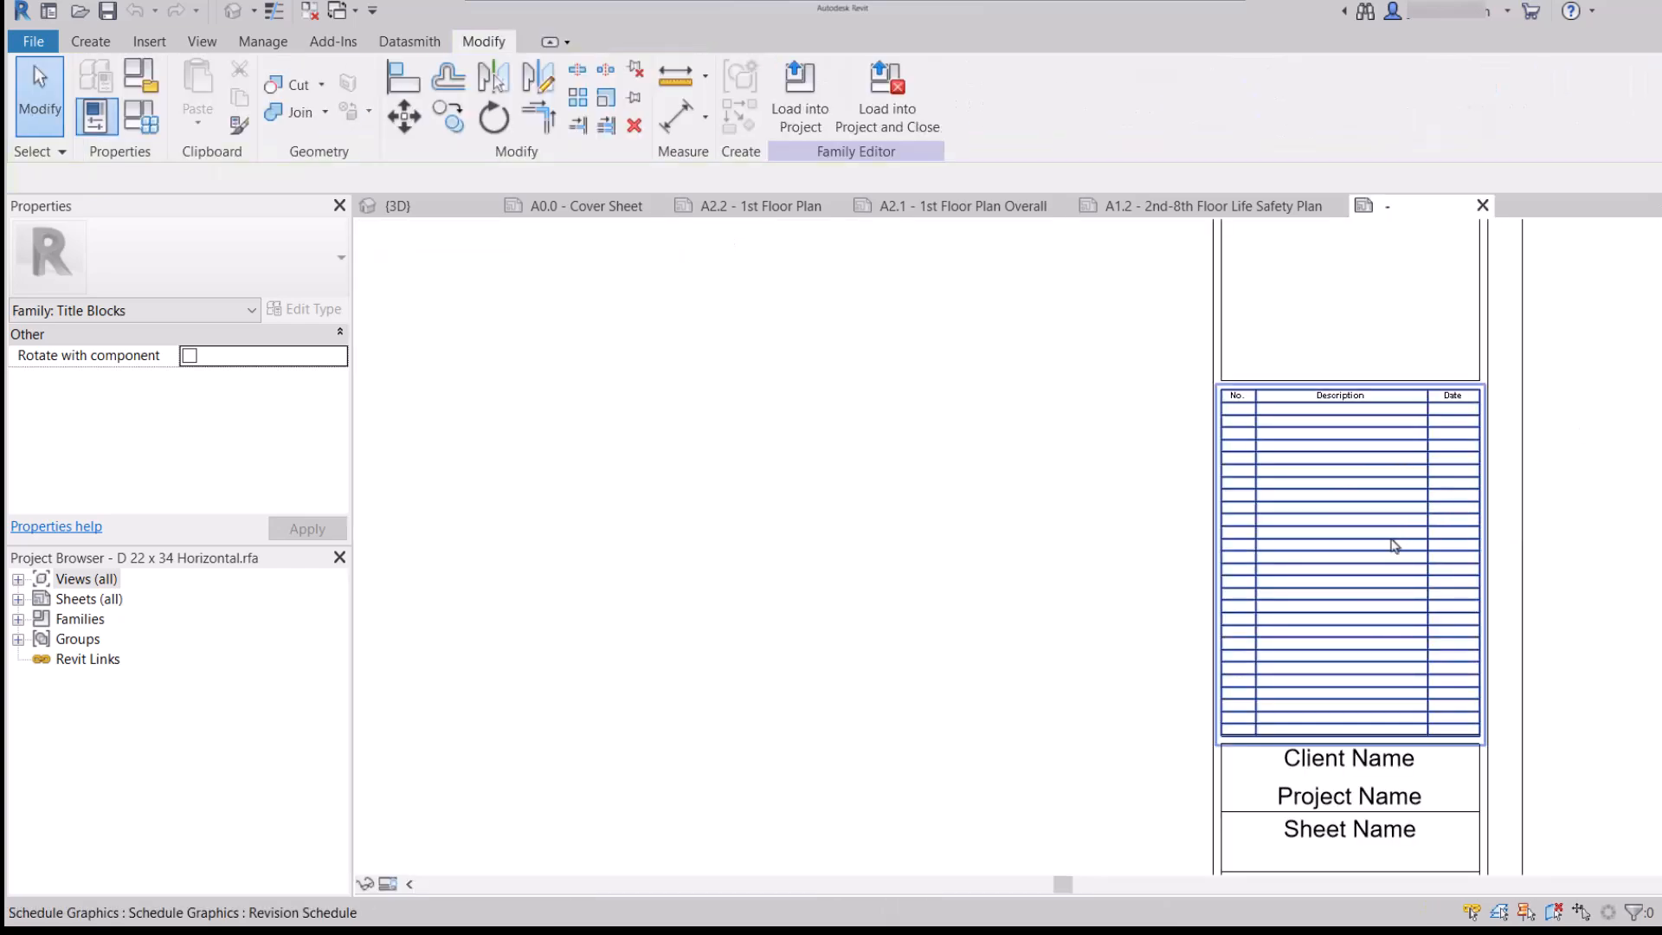
click(1395, 542)
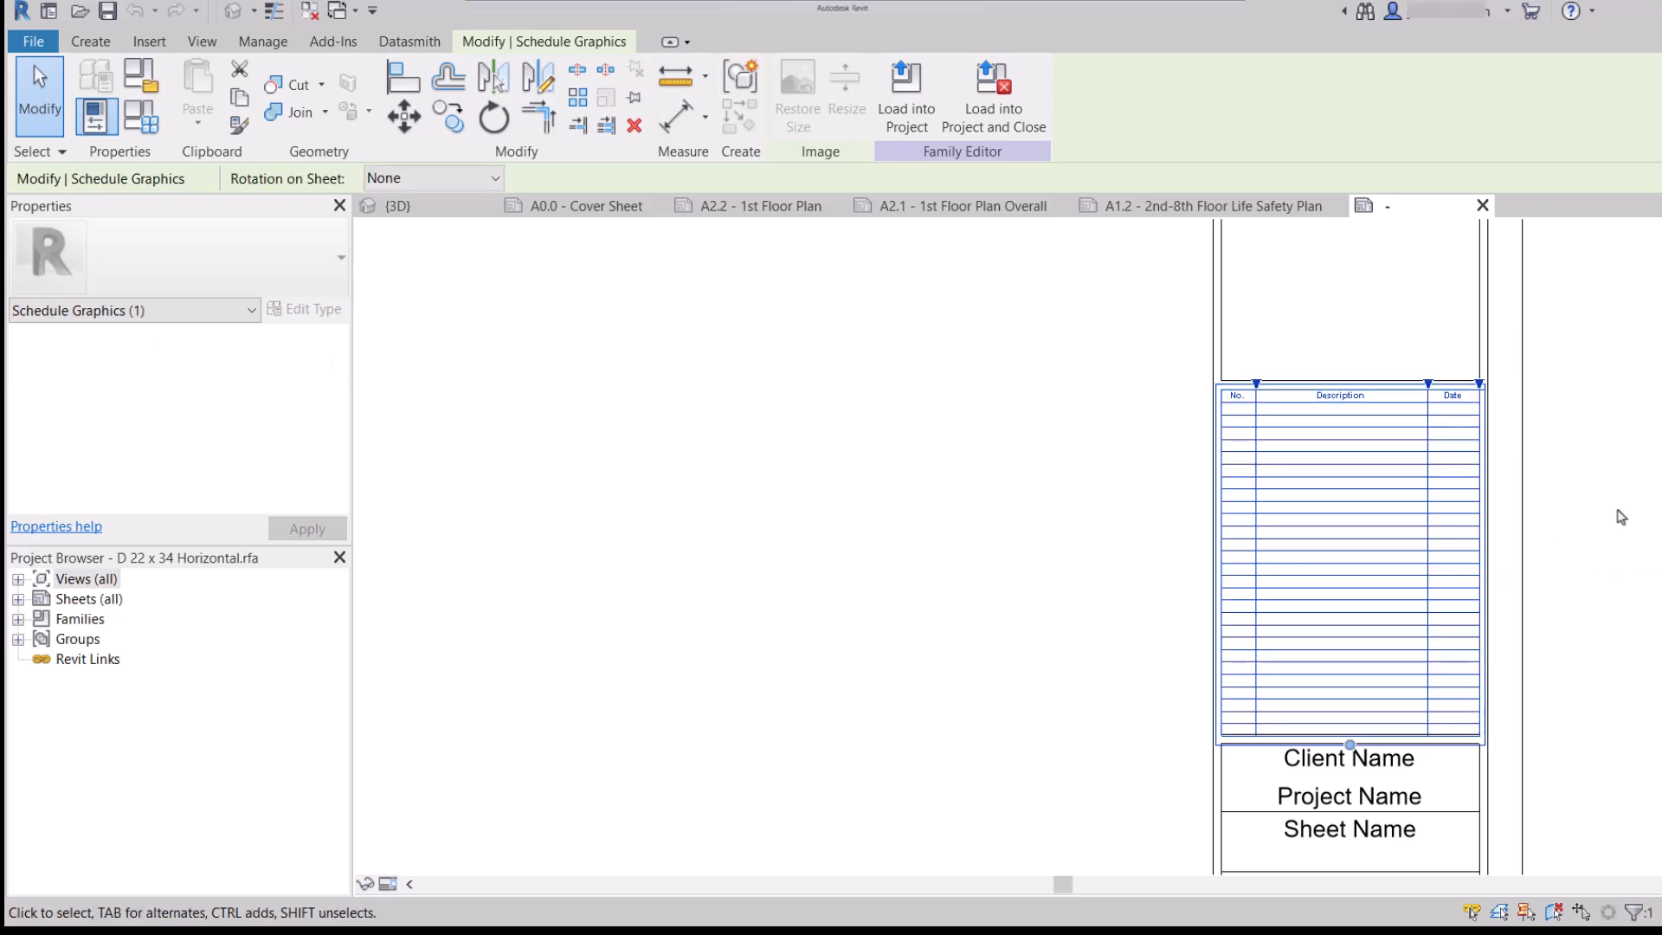
click(1634, 511)
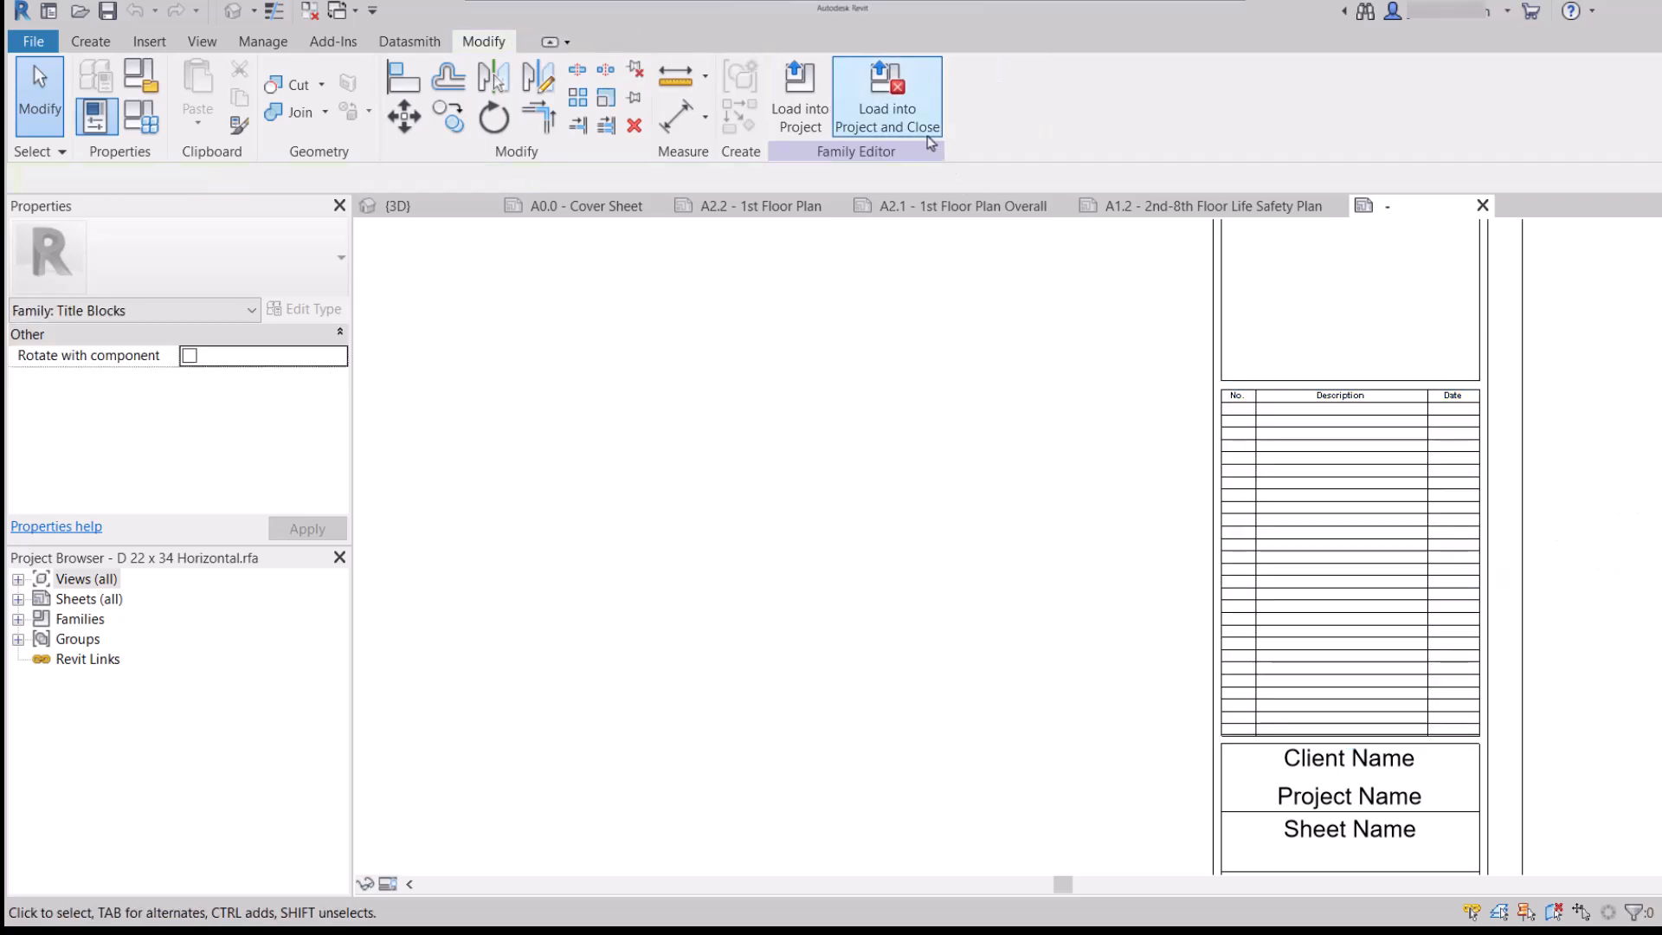
click(788, 124)
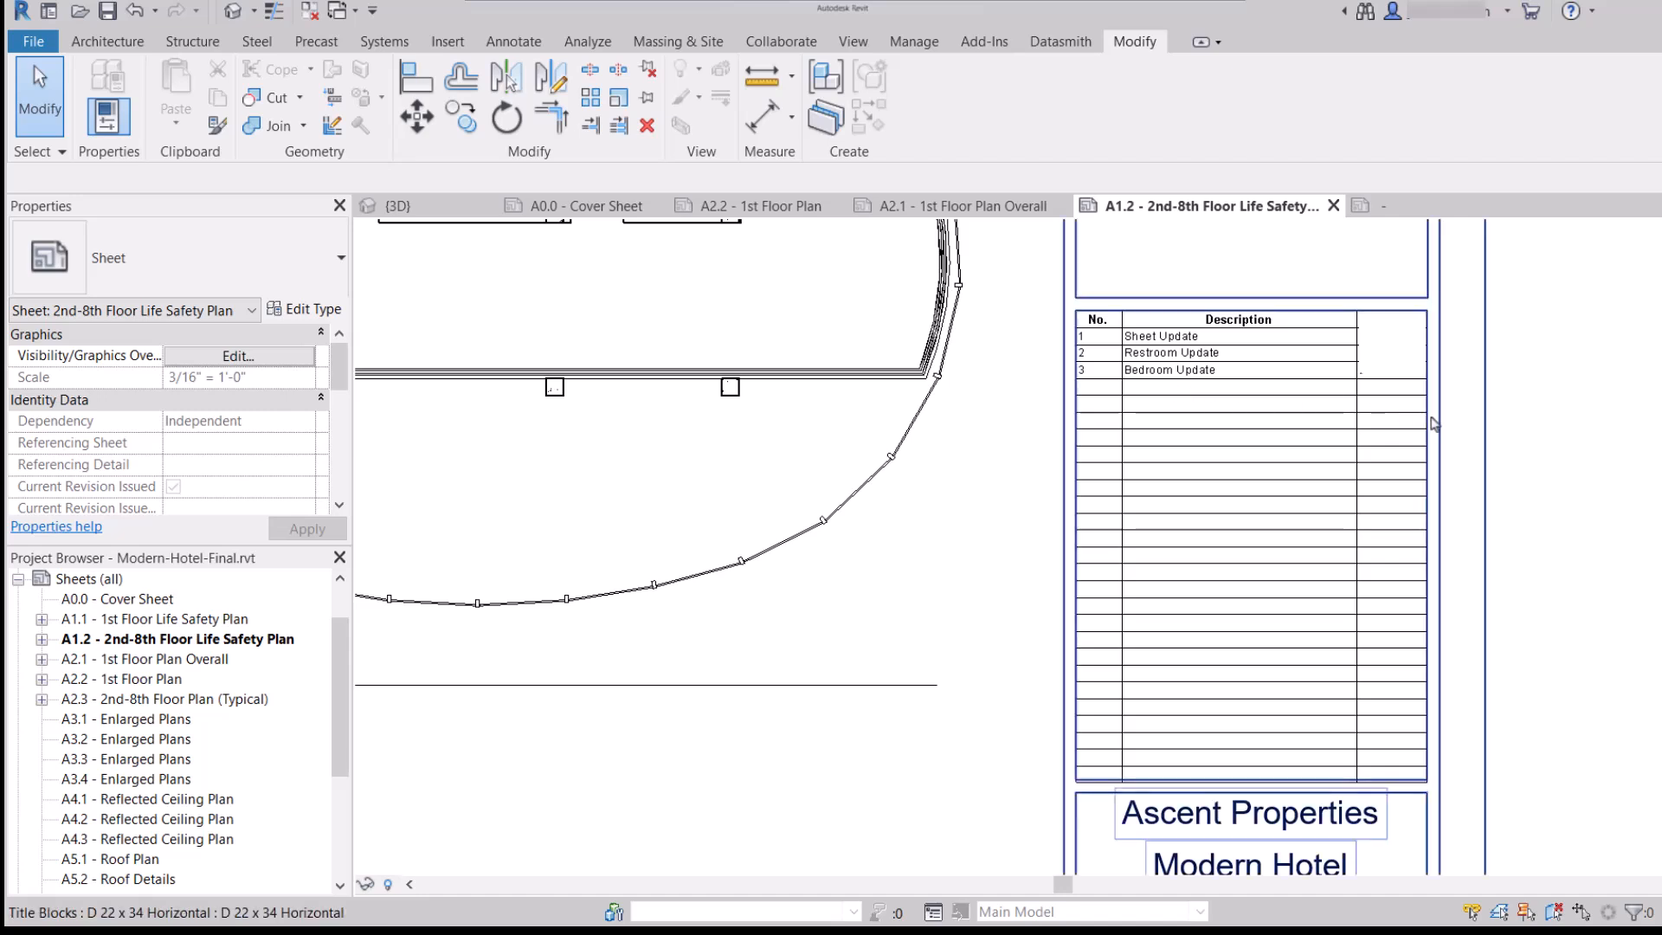
- Examine which revisions are shown in the revision schedule of sheet A1.2 - 2nd-8th Floor Life Safety Plan
click(1433, 423)
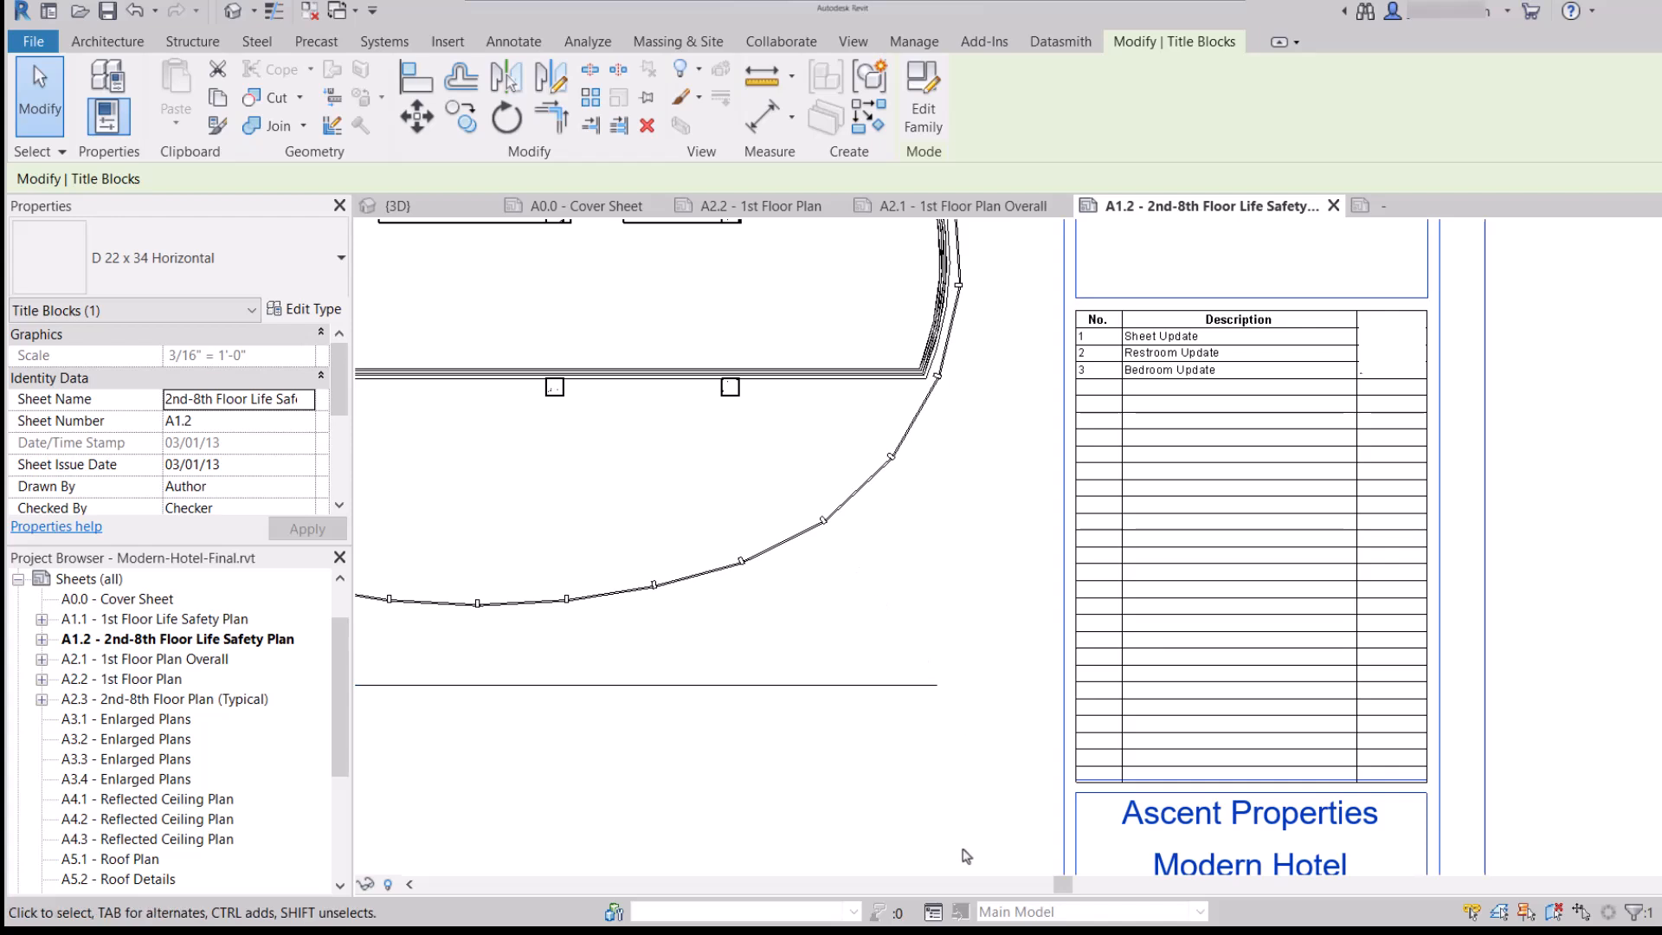
click(923, 805)
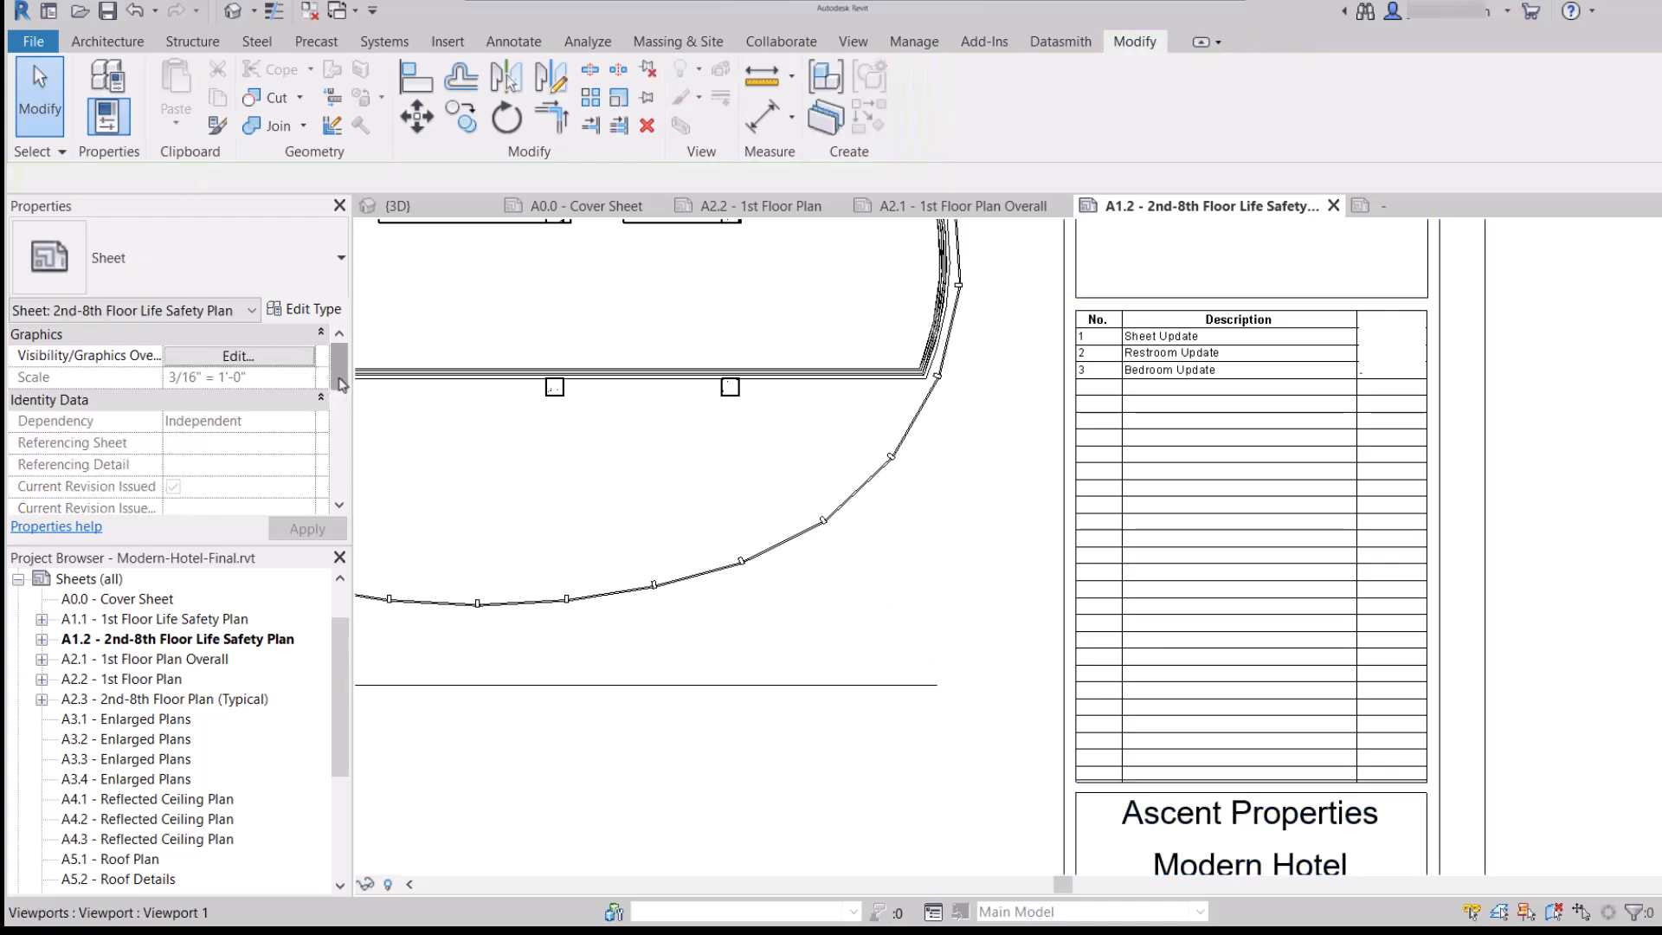
drag(337, 378, 333, 483)
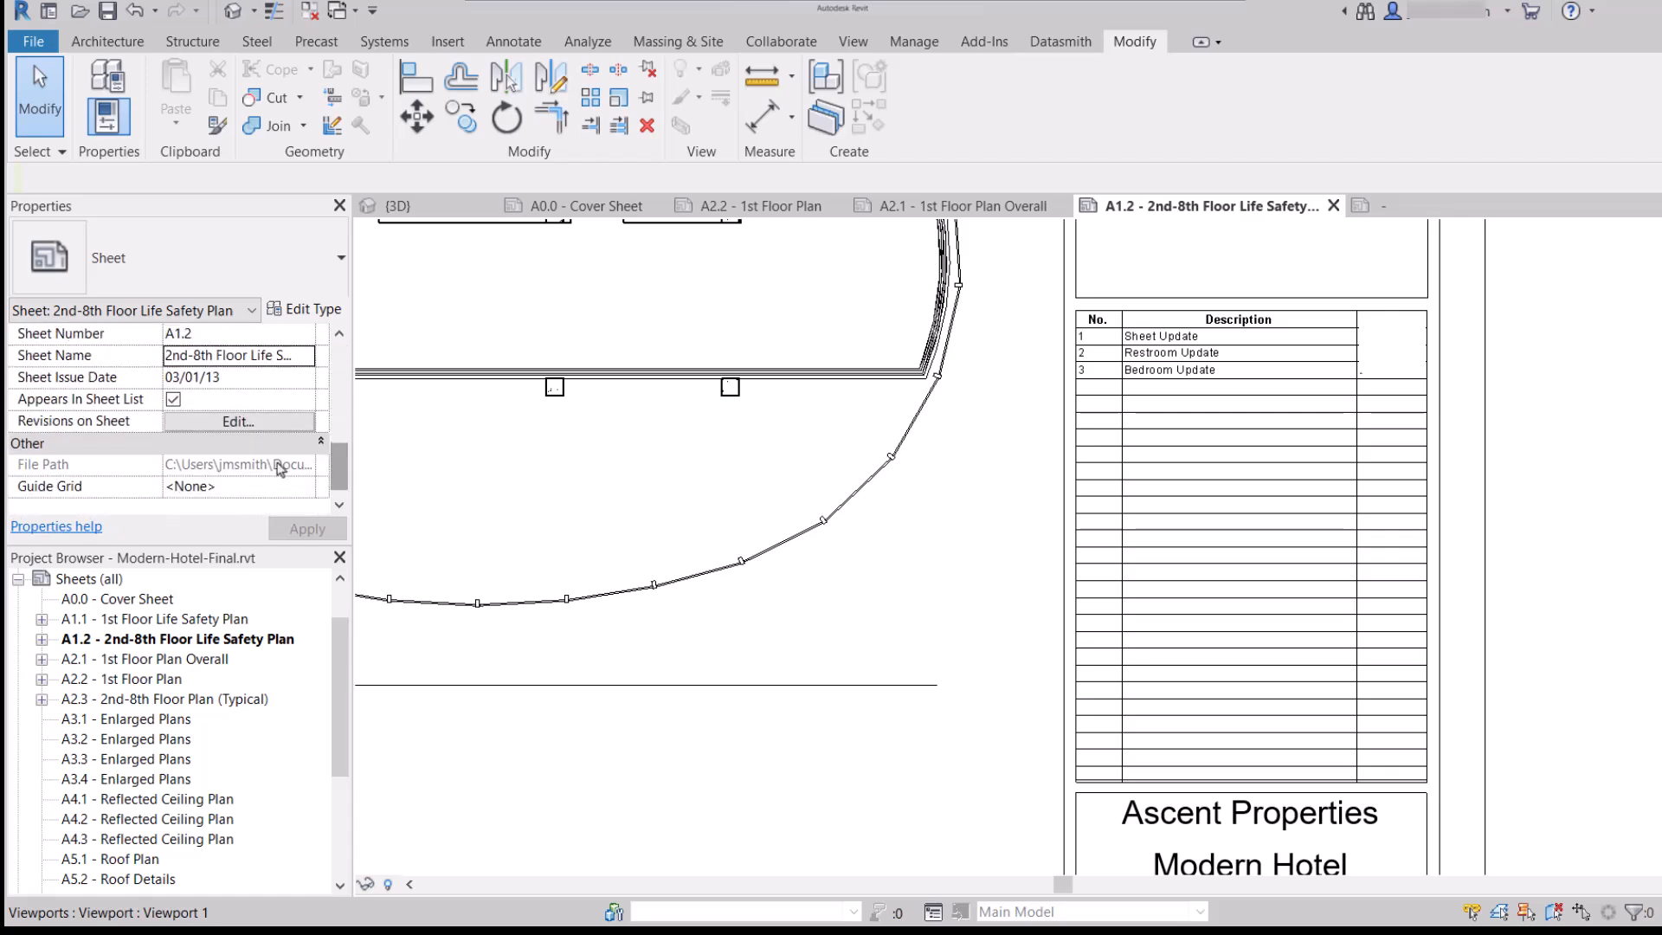
click(227, 422)
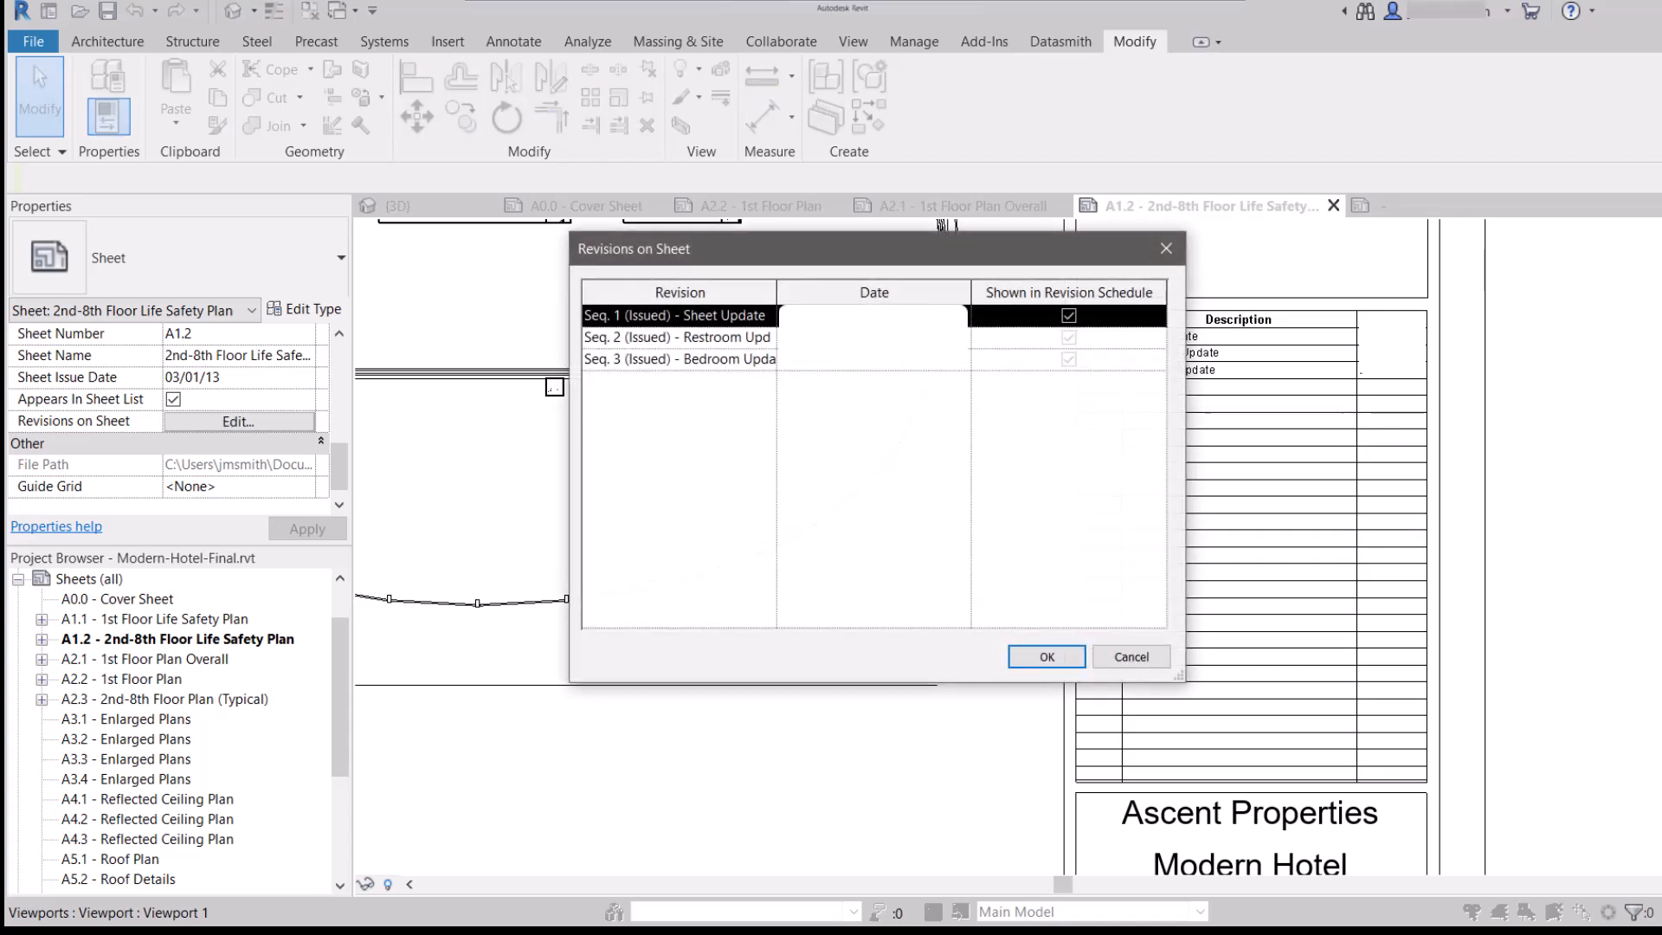
click(1065, 657)
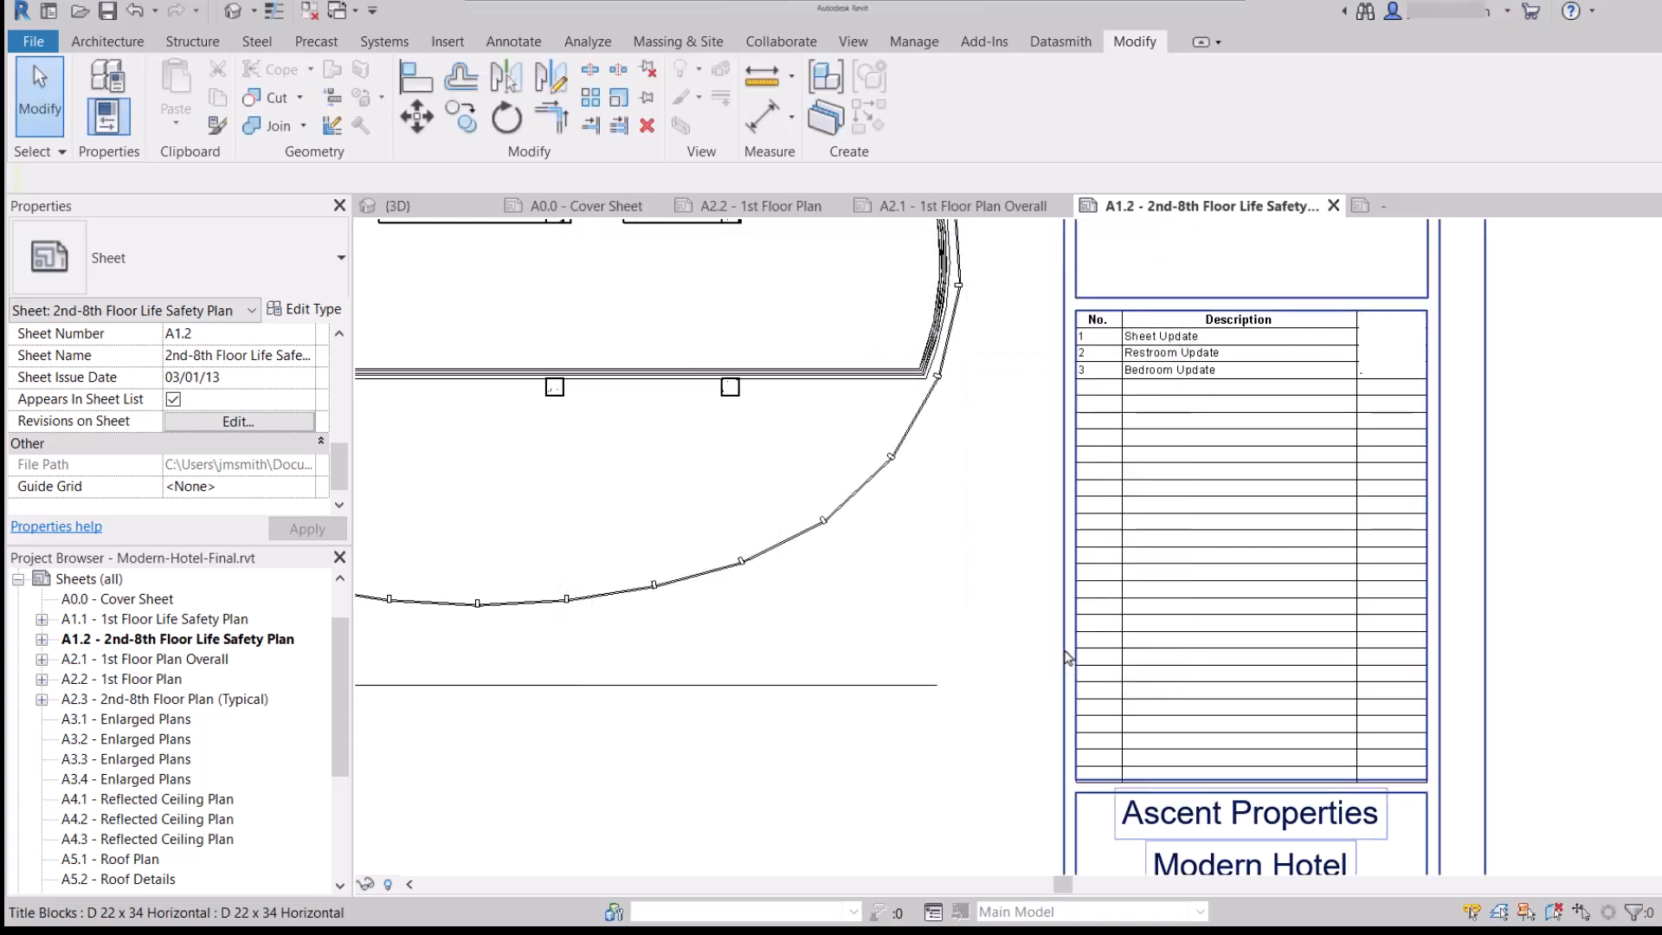